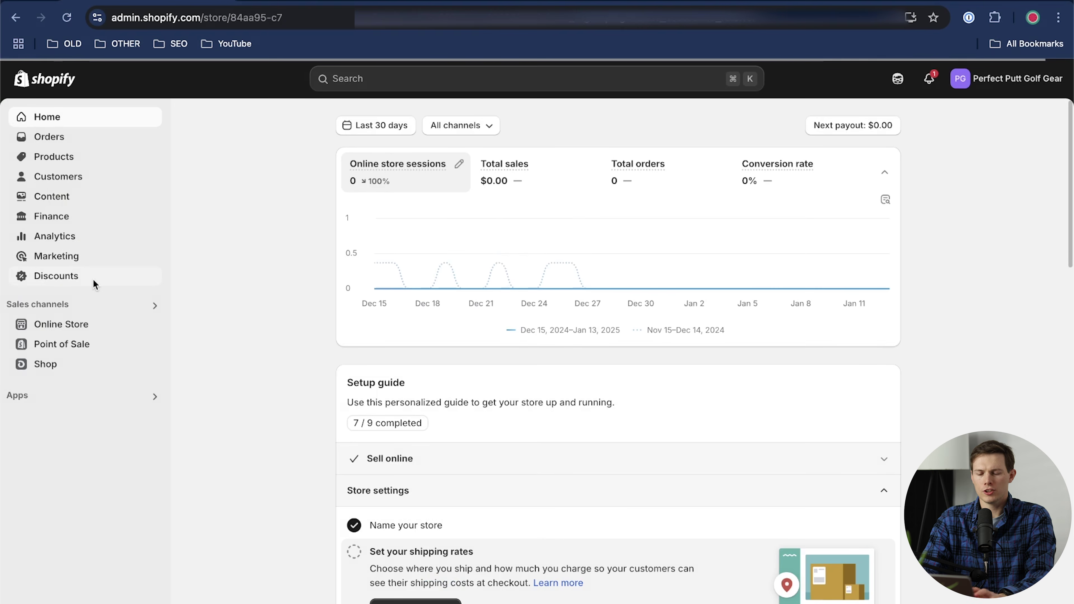
Search the store's apps for "meta" and open the Facebook & Instagram app listing
{"action": "left_click", "coordinate": [30, 399]}
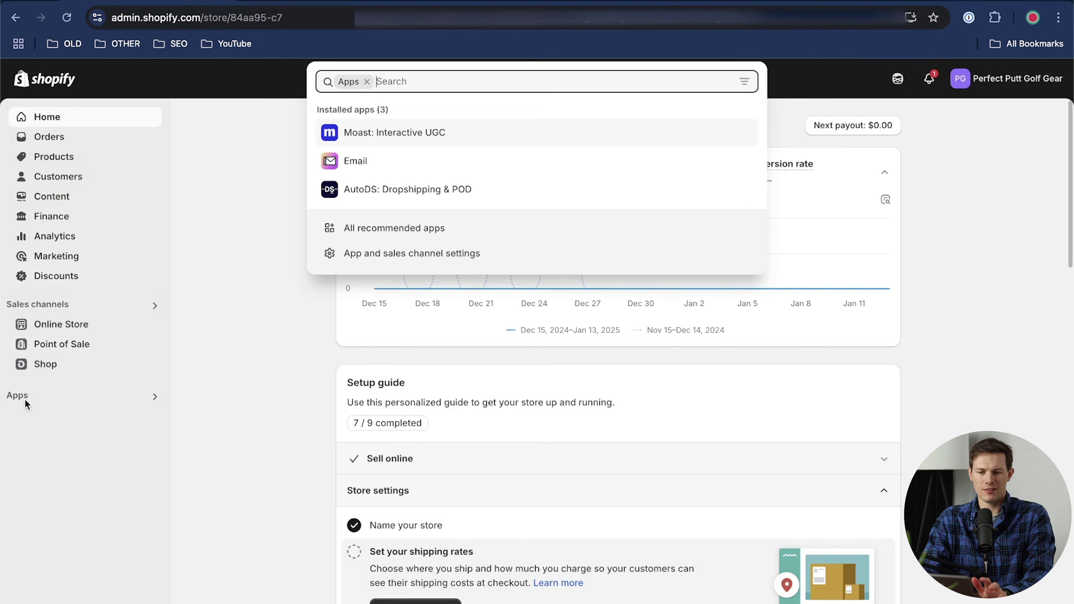
{"action": "type", "text": "meta"}
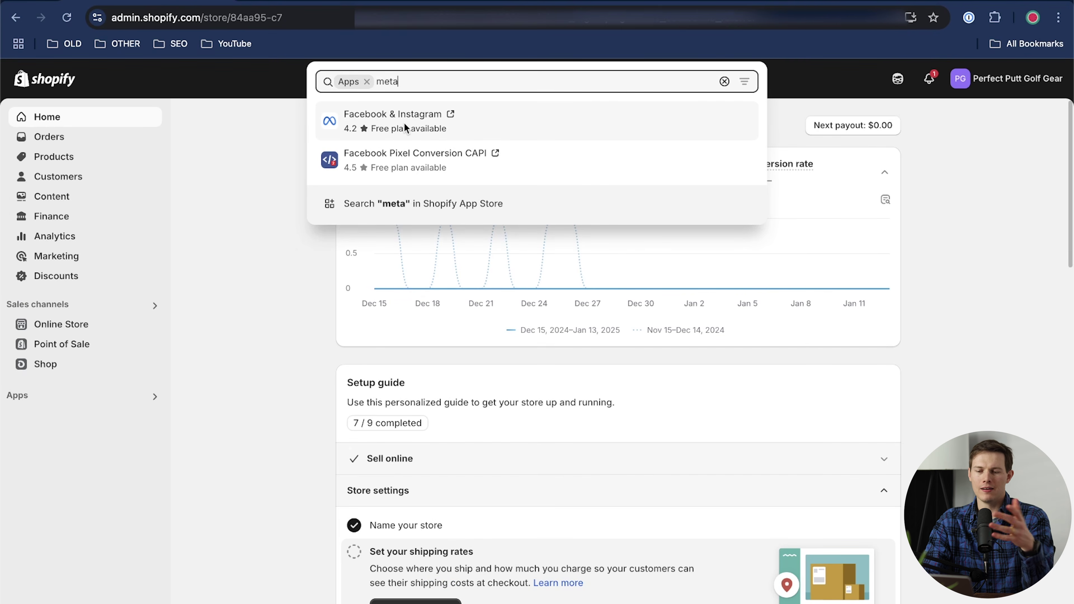
{"action": "left_click", "coordinate": [404, 123]}
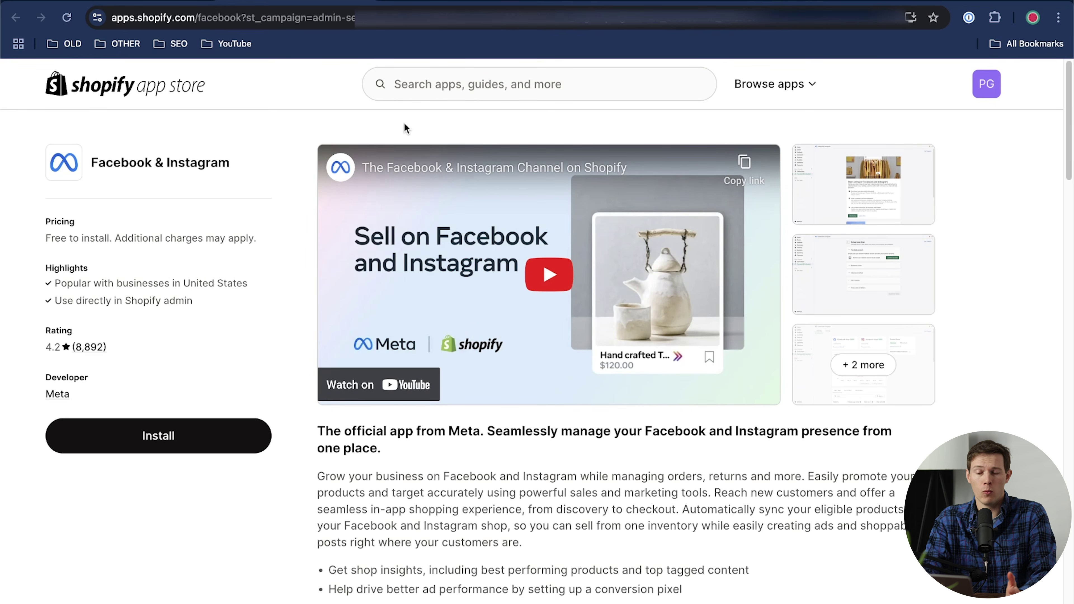
Install the Facebook & Instagram app in the store and pin it to the navigation
{"action": "left_click", "coordinate": [163, 435]}
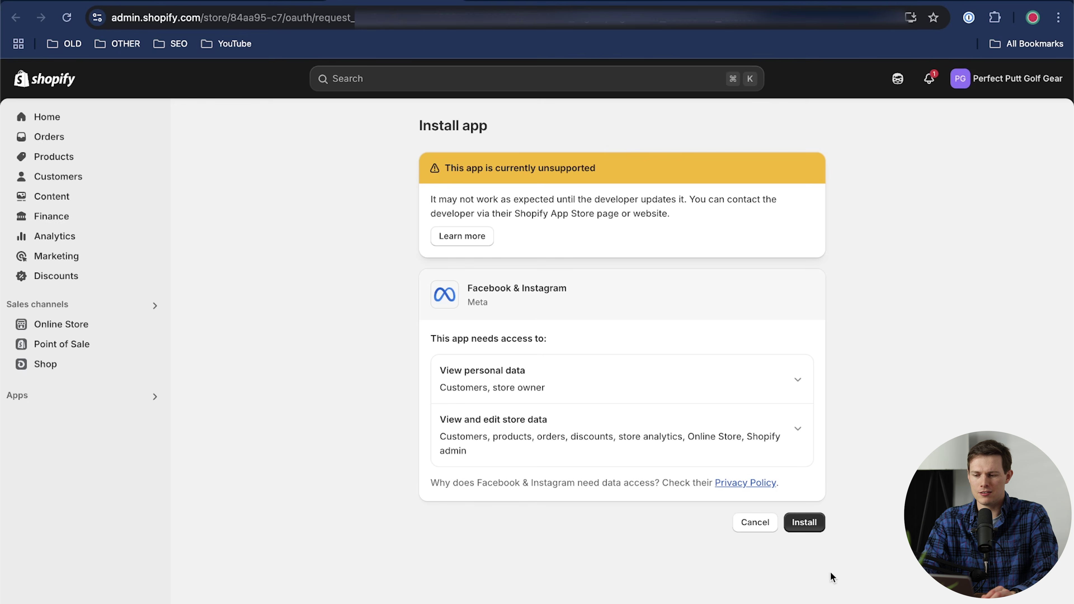
{"action": "left_click", "coordinate": [811, 526]}
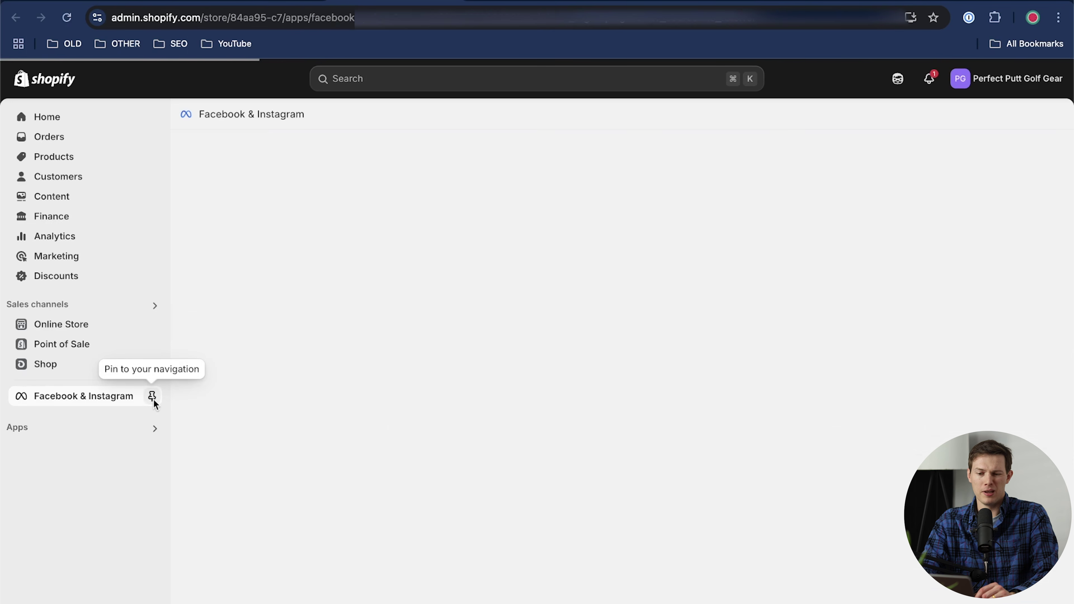
{"action": "left_click", "coordinate": [153, 398]}
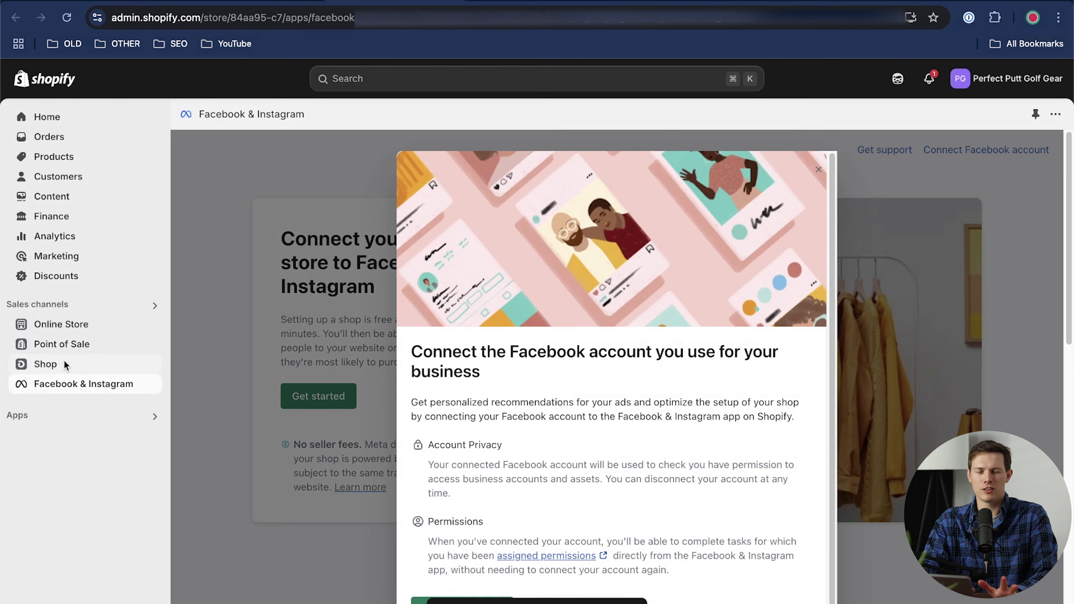
Connect the business's Facebook account to the Facebook & Instagram app and approve Shopify's access request
{"action": "scroll", "coordinate": [655, 555], "scroll_direction": "down", "scroll_amount": 1}
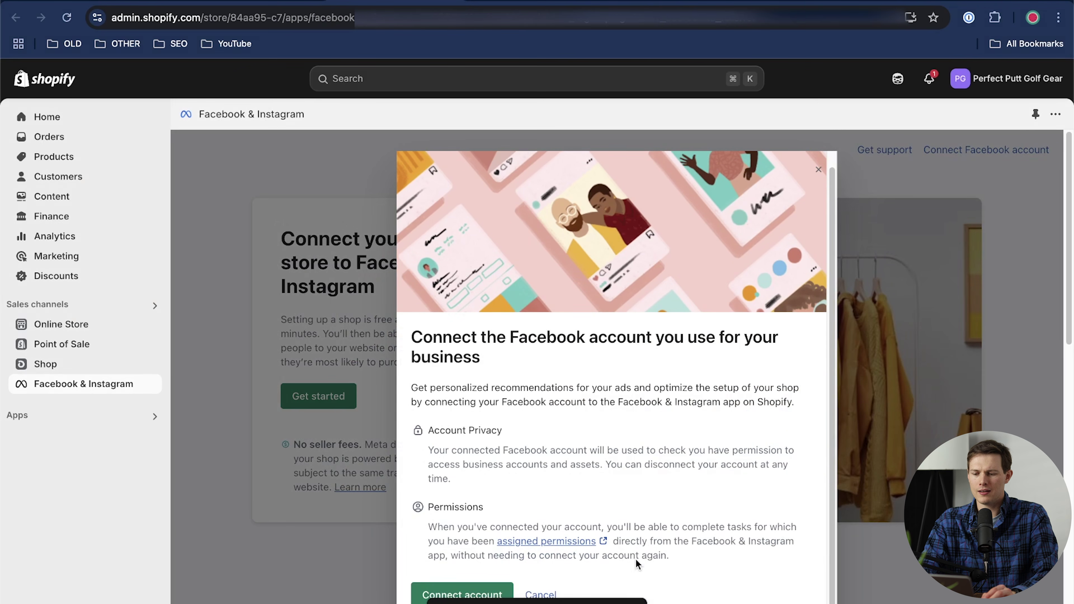
{"action": "left_click", "coordinate": [479, 596]}
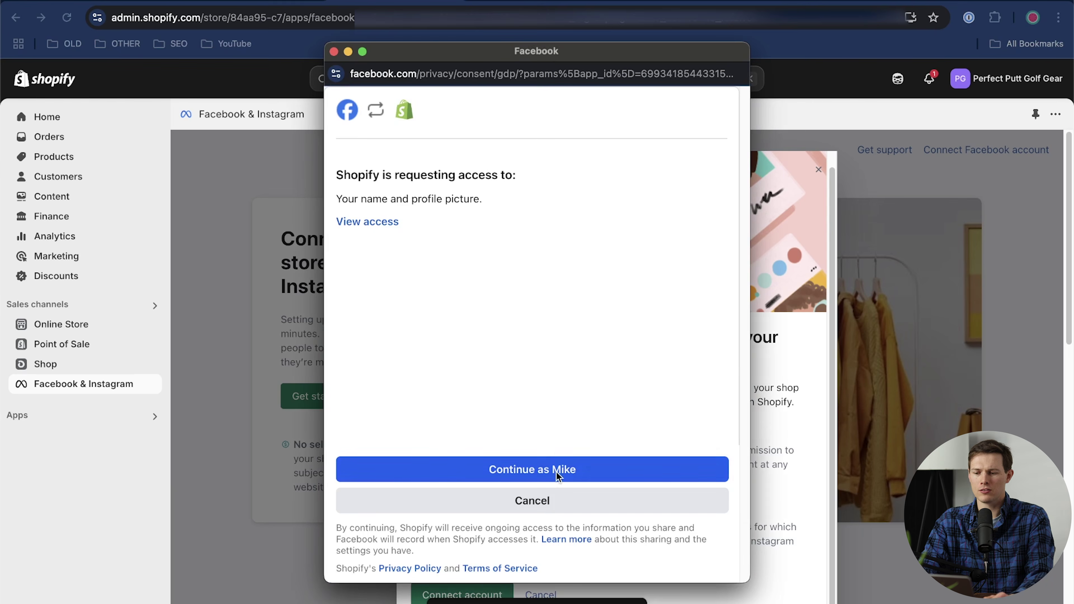
{"action": "left_click", "coordinate": [557, 468]}
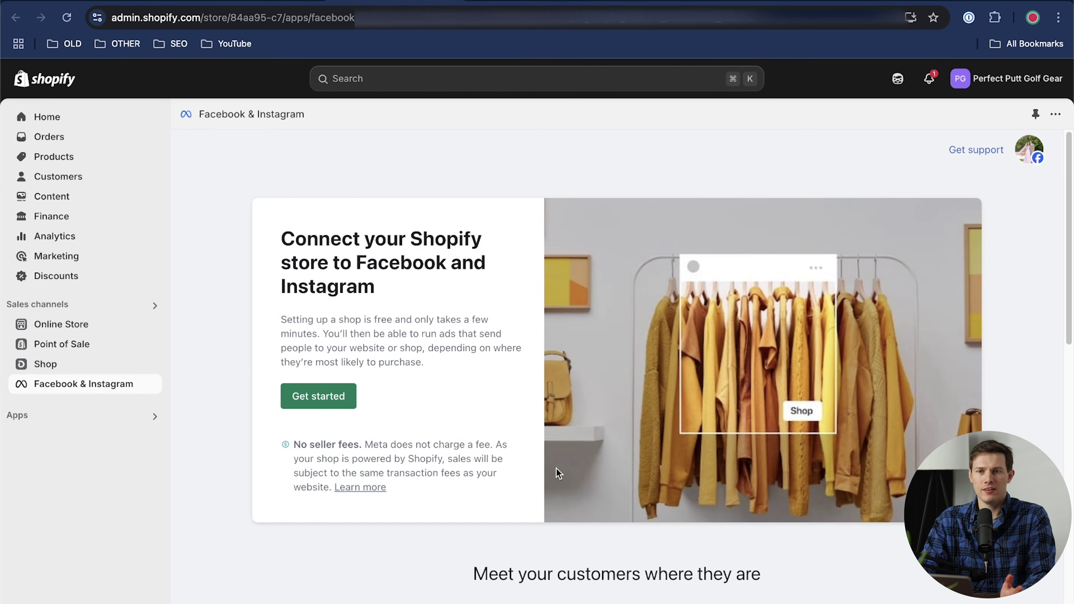
{"action": "scroll", "coordinate": [493, 419], "scroll_direction": "down", "scroll_amount": 5}
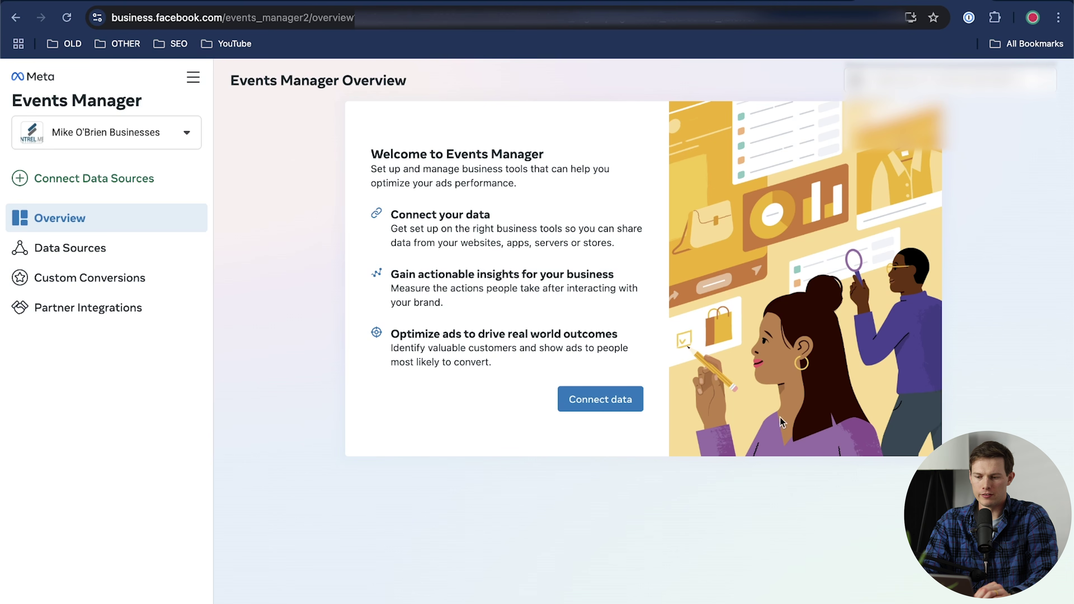
Start connecting a new data source in Meta Events Manager with Web as its type
{"action": "left_click", "coordinate": [588, 401]}
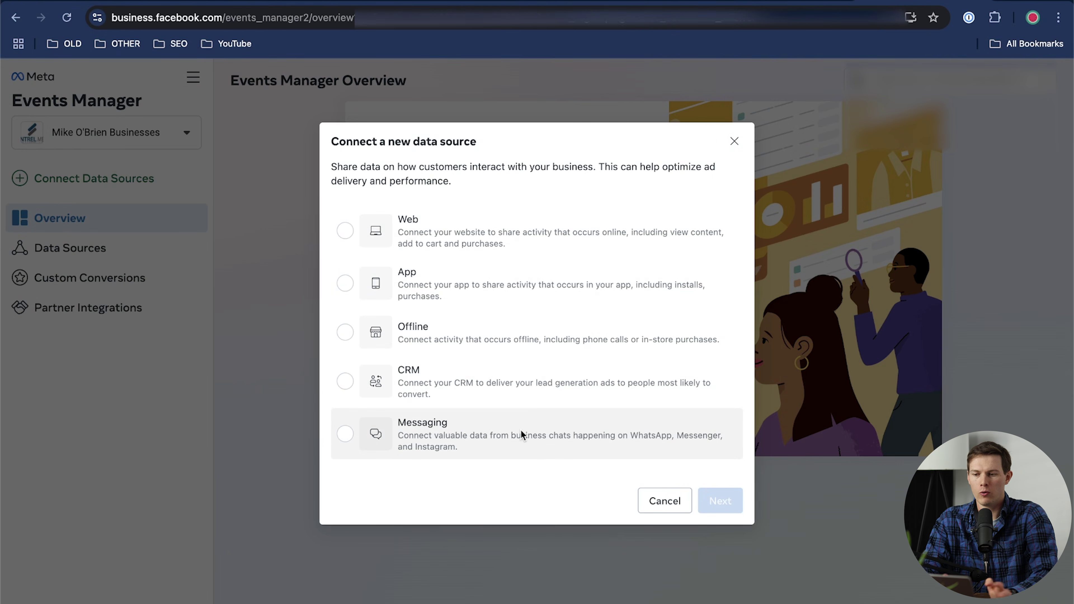
{"action": "left_click", "coordinate": [346, 232]}
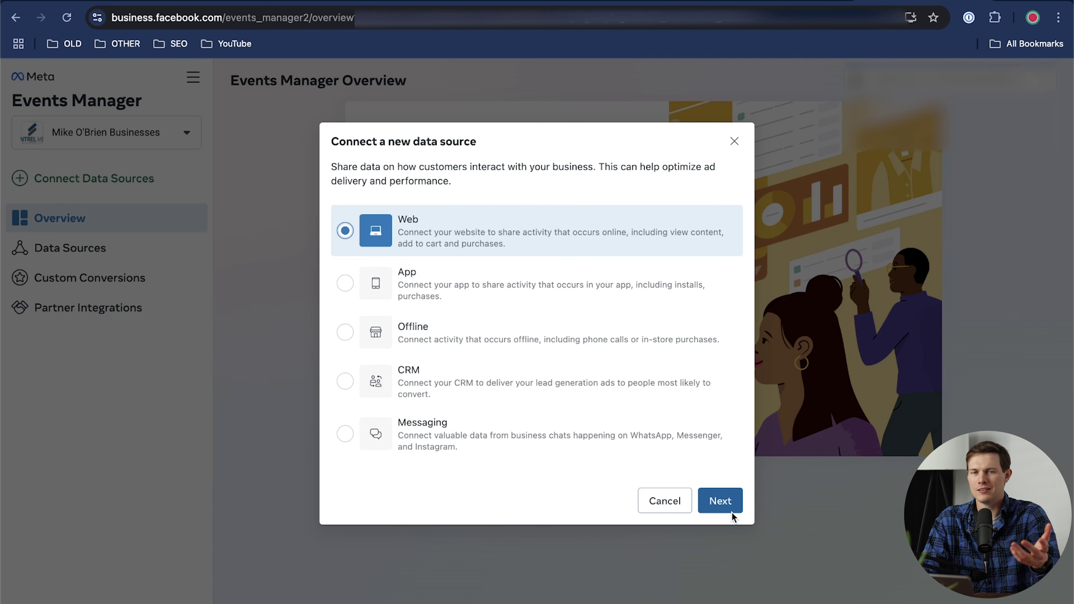
{"action": "left_click", "coordinate": [720, 500]}
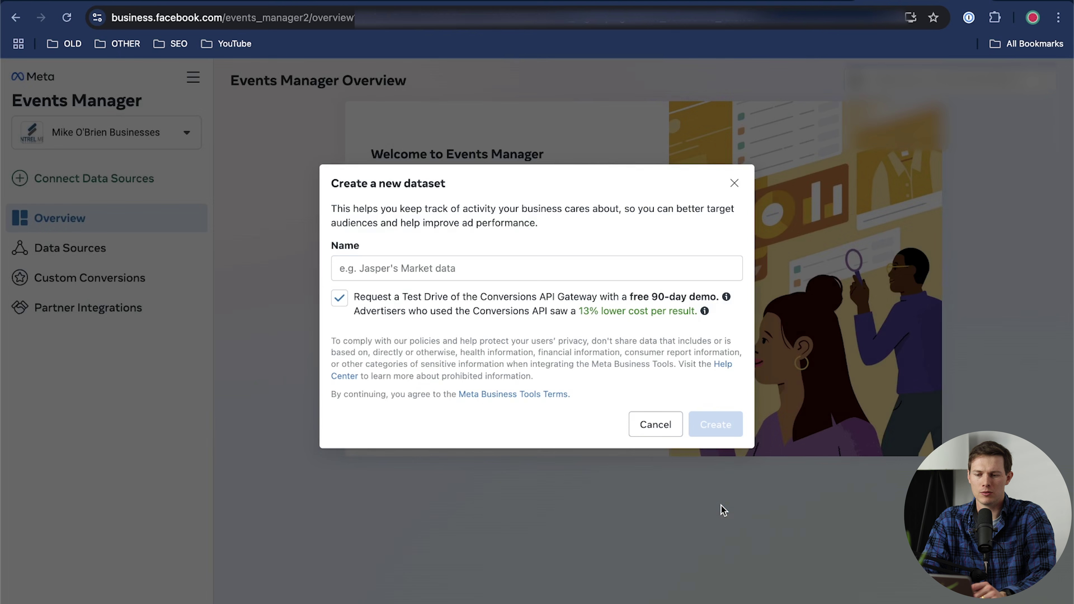
Create a dataset named "Karate Island Timeshares" without the Conversions API Gateway test drive request
{"action": "left_click", "coordinate": [545, 267]}
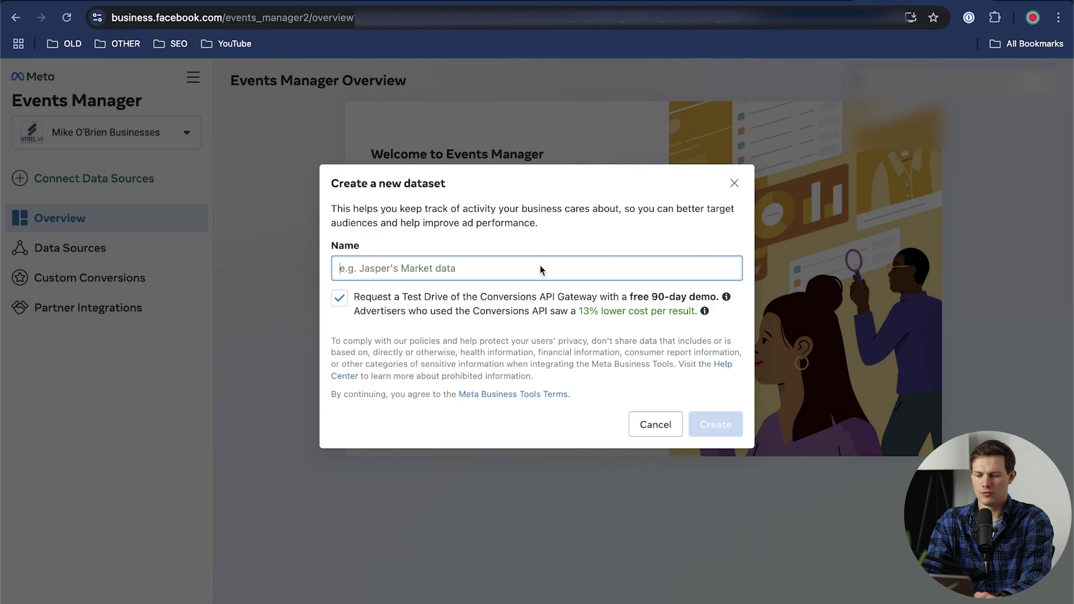
{"action": "type", "text": "Karate Island Timeshares"}
{"action": "left_click", "coordinate": [352, 300]}
{"action": "left_click", "coordinate": [718, 429]}
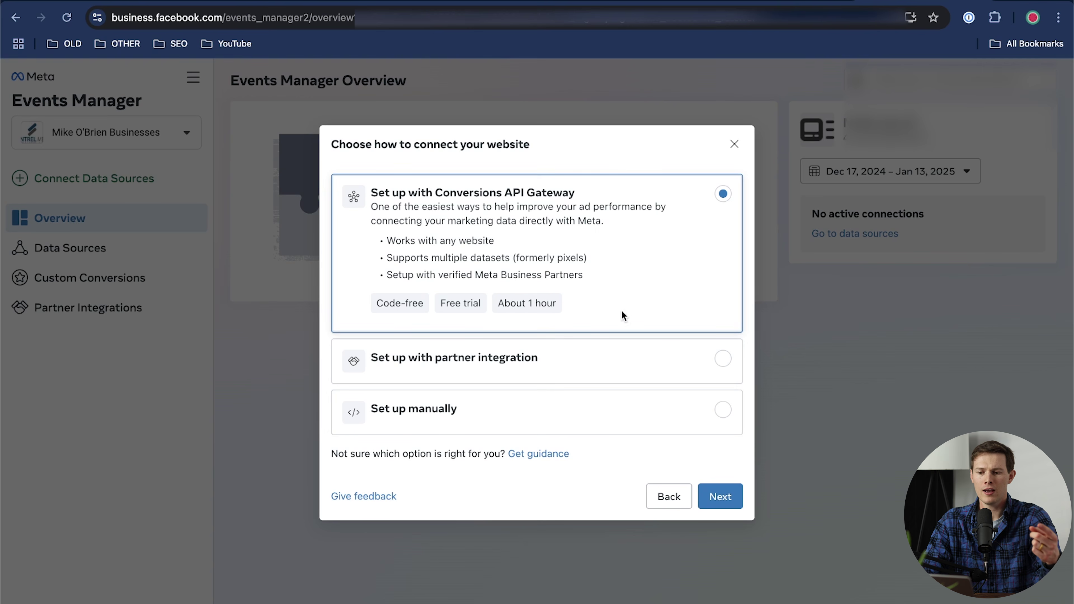
Compare the partner integration and manual setup options, and choose partner integration for connecting the website
{"action": "left_click", "coordinate": [601, 355]}
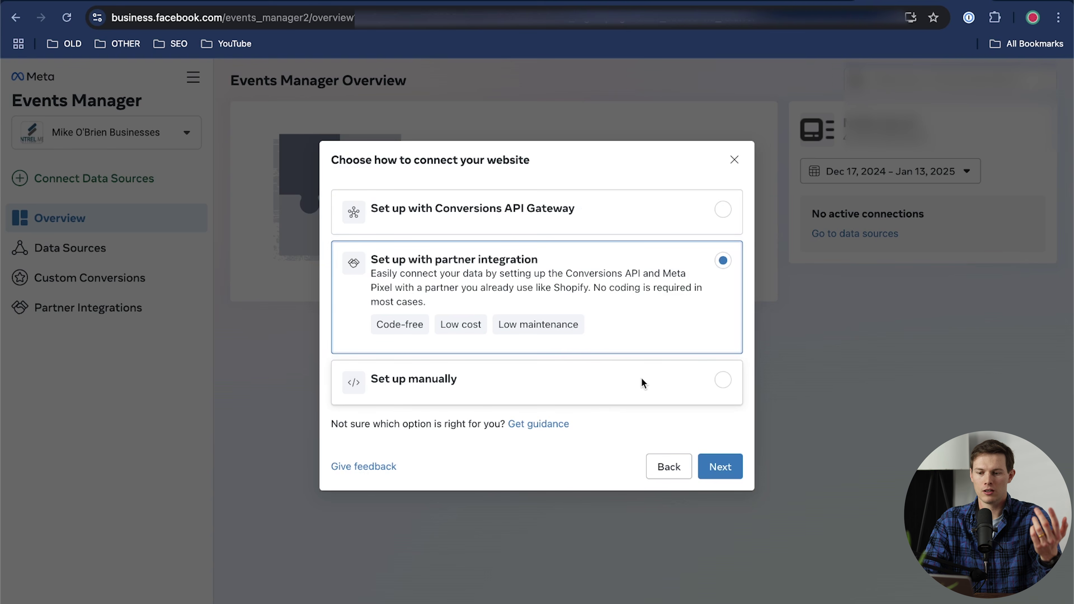
{"action": "left_click", "coordinate": [706, 396]}
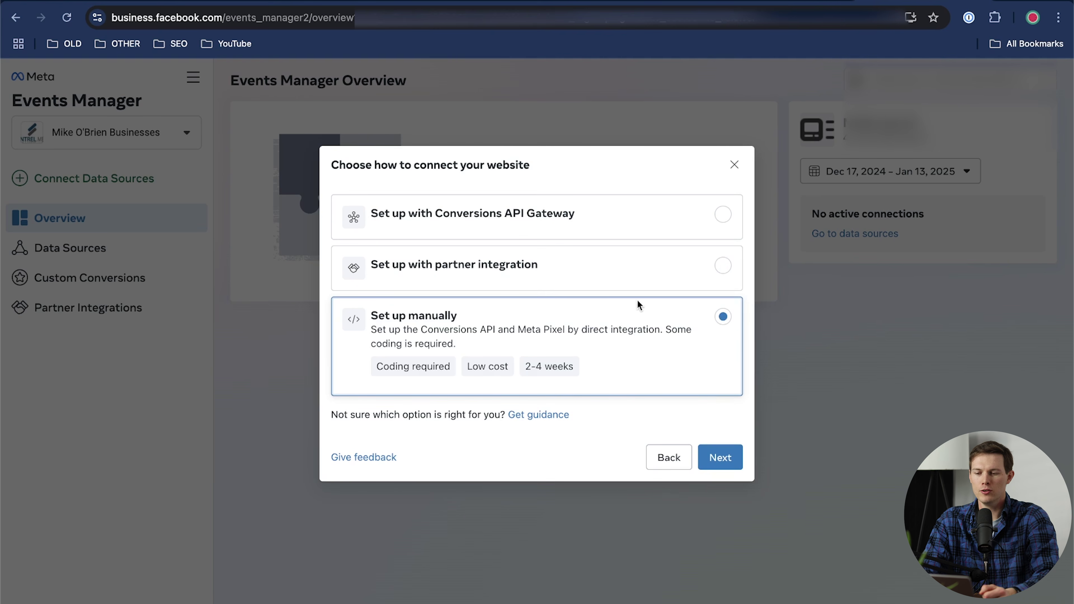
{"action": "left_click", "coordinate": [634, 272]}
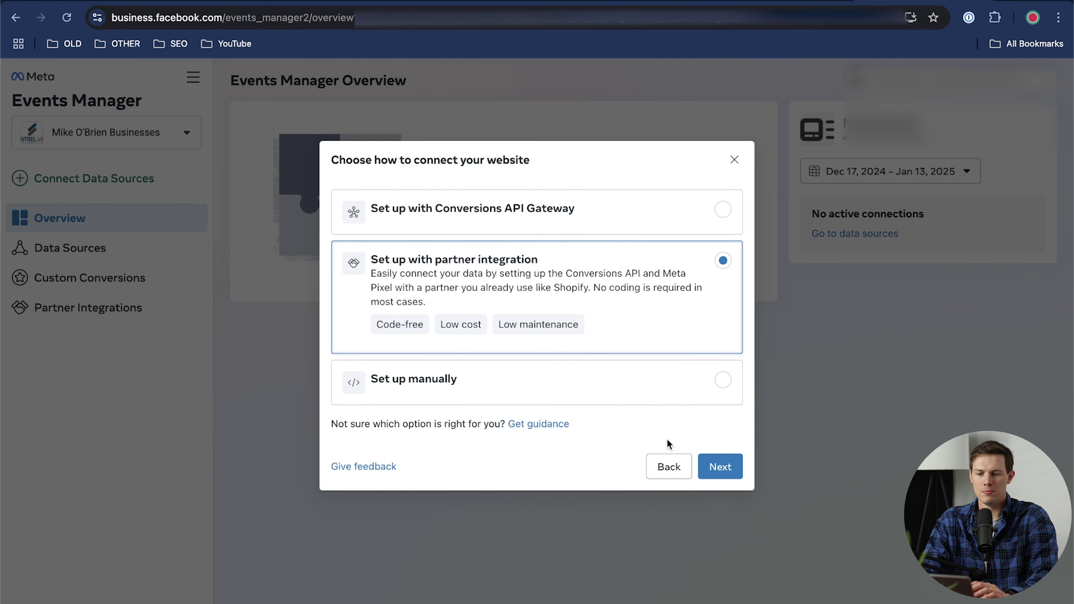
{"action": "left_click", "coordinate": [720, 466]}
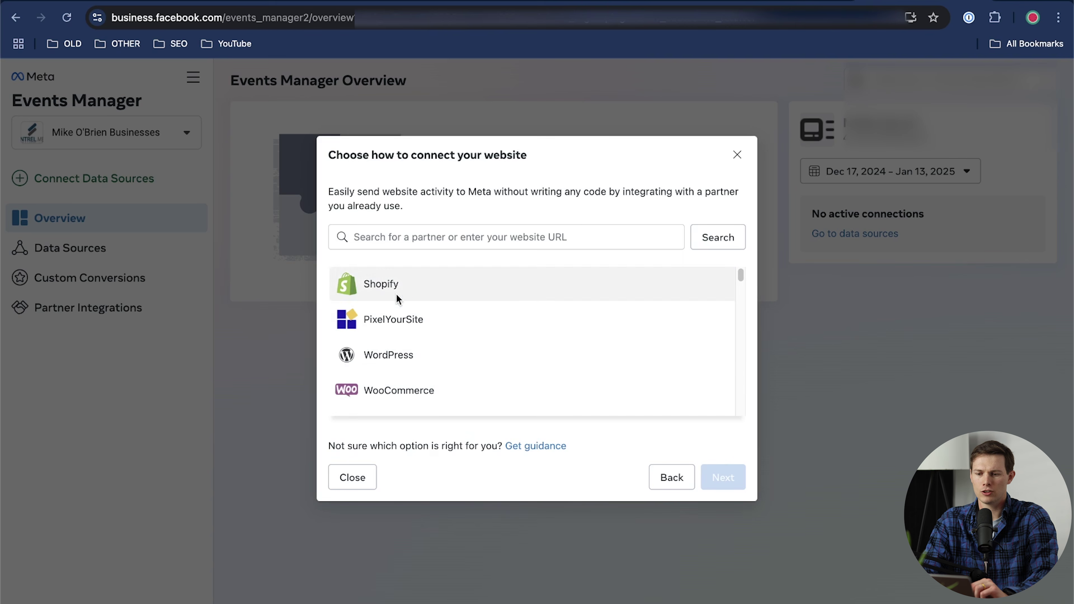
Select Shopify as the integration partner, browse the other available partners, and continue with Shopify
{"action": "left_click", "coordinate": [395, 293]}
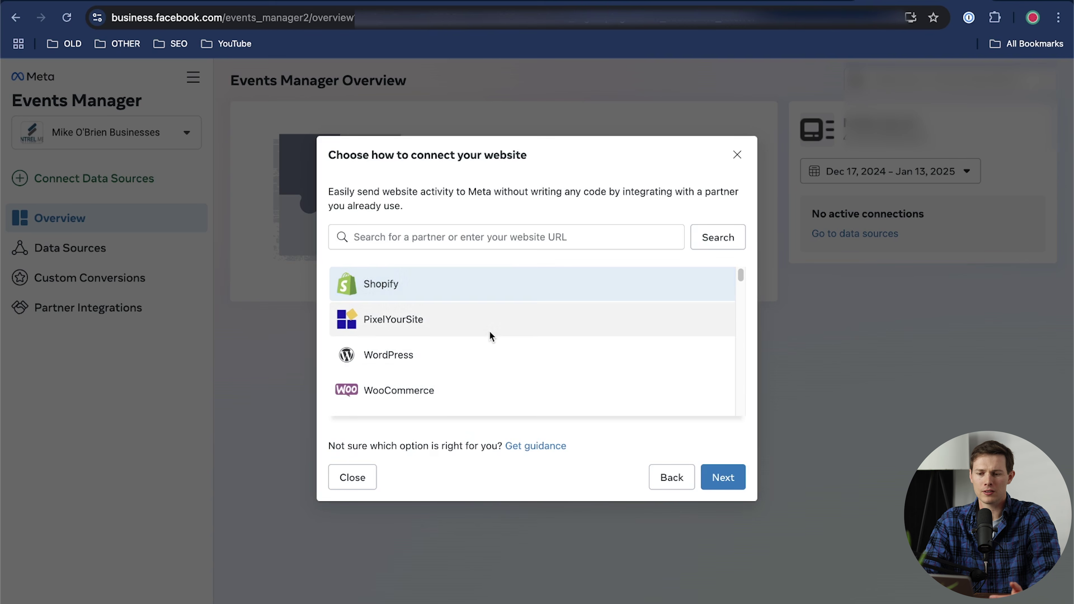
{"action": "scroll", "coordinate": [489, 332], "scroll_direction": "down", "scroll_amount": 2}
{"action": "scroll", "coordinate": [490, 332], "scroll_direction": "down", "scroll_amount": 4}
{"action": "scroll", "coordinate": [490, 331], "scroll_direction": "up", "scroll_amount": 2}
{"action": "scroll", "coordinate": [489, 332], "scroll_direction": "down", "scroll_amount": 6}
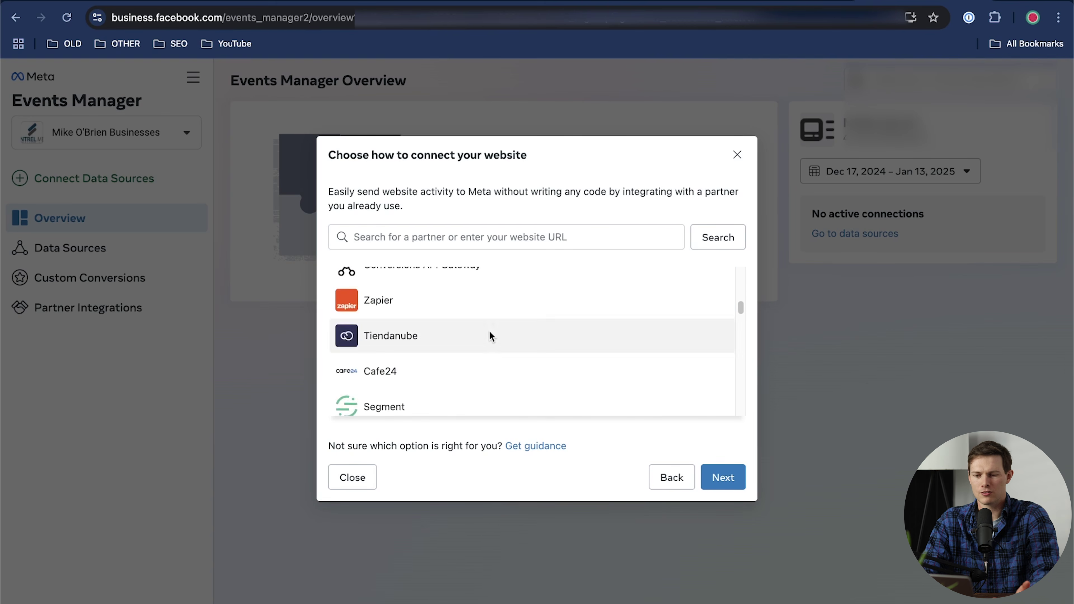
{"action": "scroll", "coordinate": [490, 333], "scroll_direction": "up", "scroll_amount": 10}
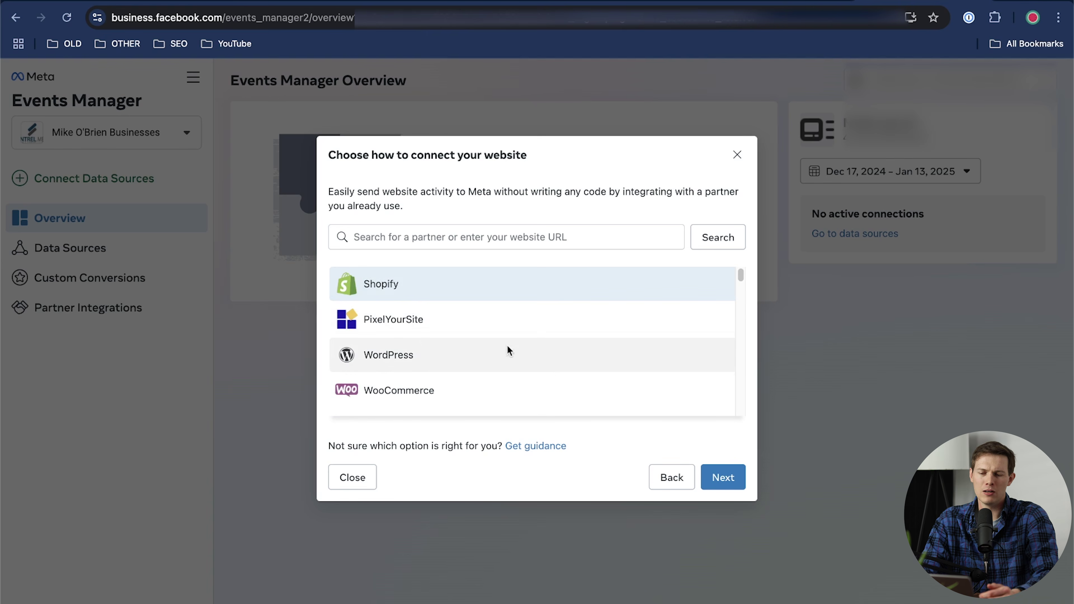
{"action": "left_click", "coordinate": [733, 473]}
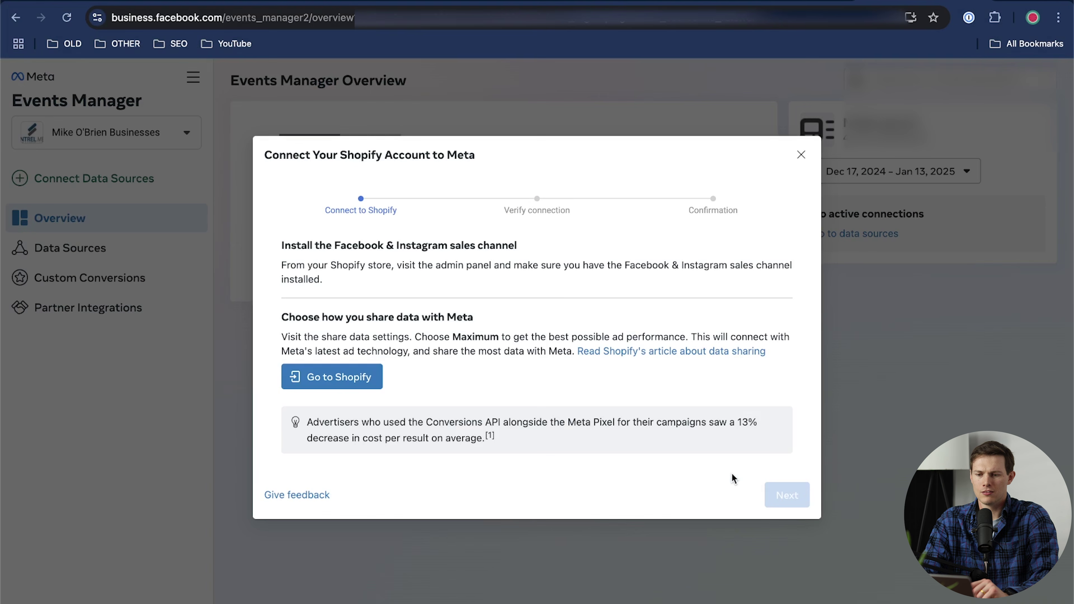
Go to the Perfect Putt Golf Gear store in Shopify, review the data sharing details, and save the Maximum preference
{"action": "left_click", "coordinate": [337, 383]}
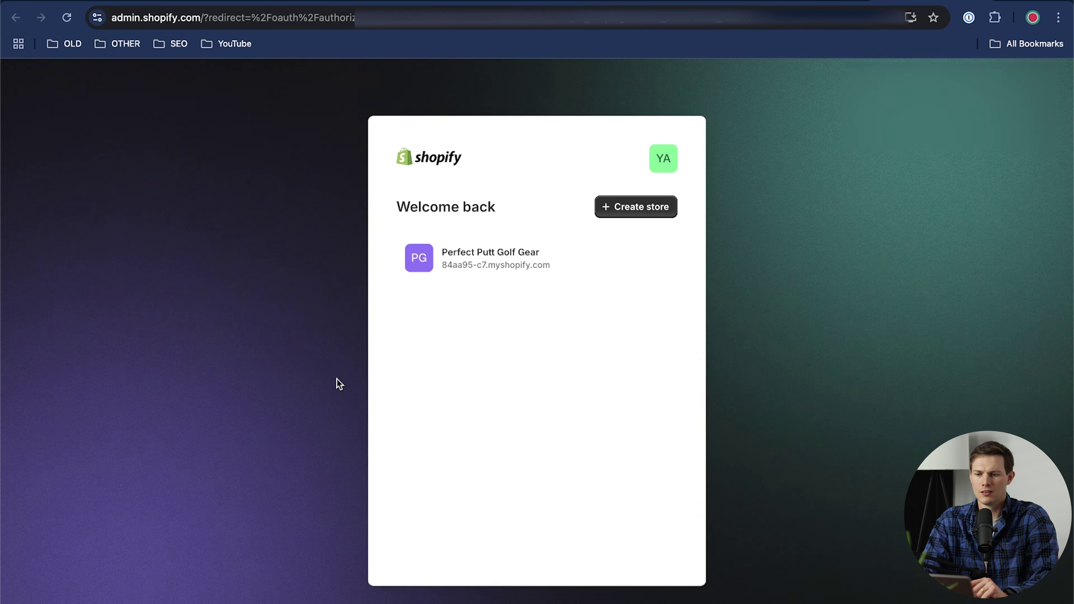
{"action": "left_click", "coordinate": [464, 255]}
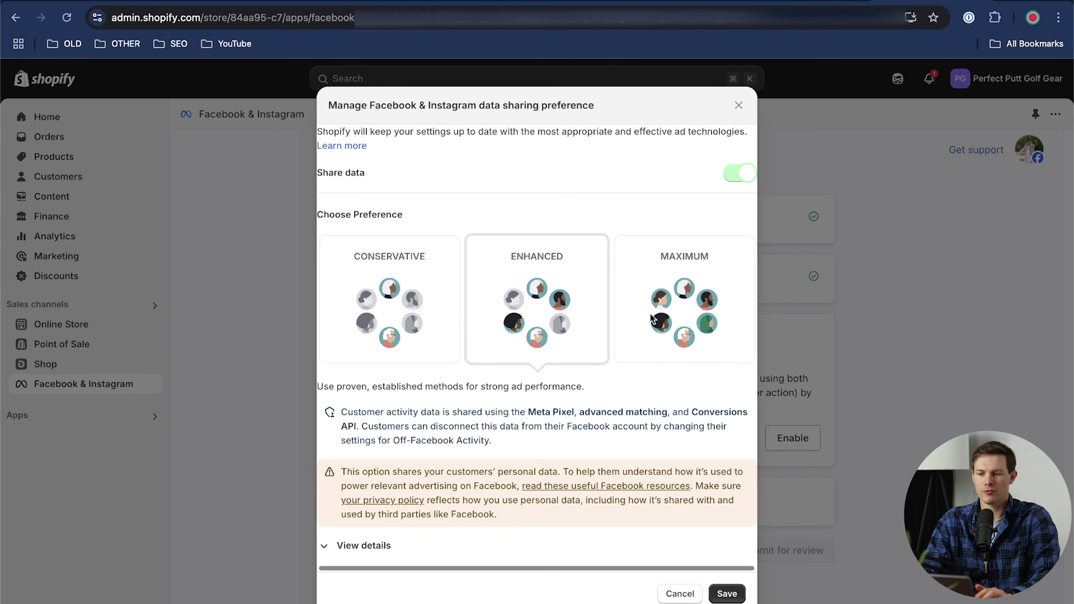
{"action": "left_click", "coordinate": [675, 320]}
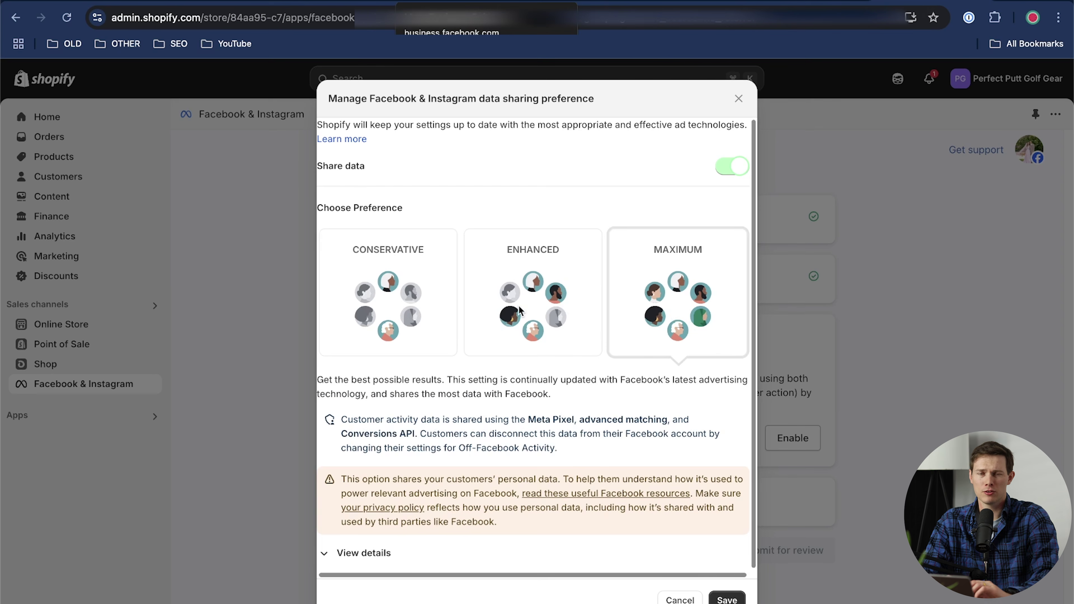
{"action": "left_click", "coordinate": [324, 554]}
{"action": "scroll", "coordinate": [525, 475], "scroll_direction": "down", "scroll_amount": 5}
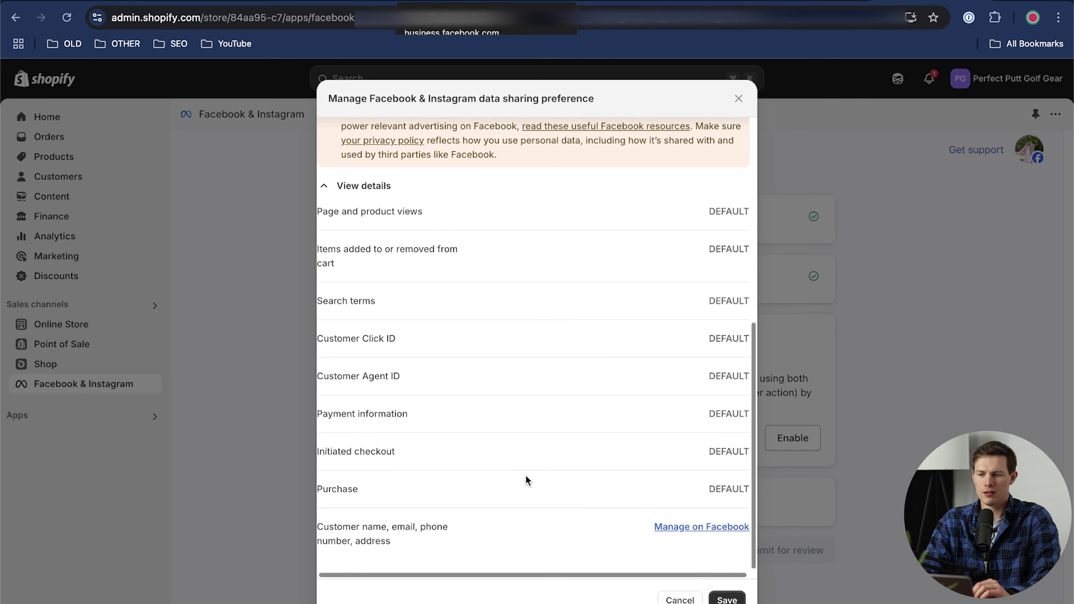
{"action": "scroll", "coordinate": [590, 313], "scroll_direction": "up", "scroll_amount": 5}
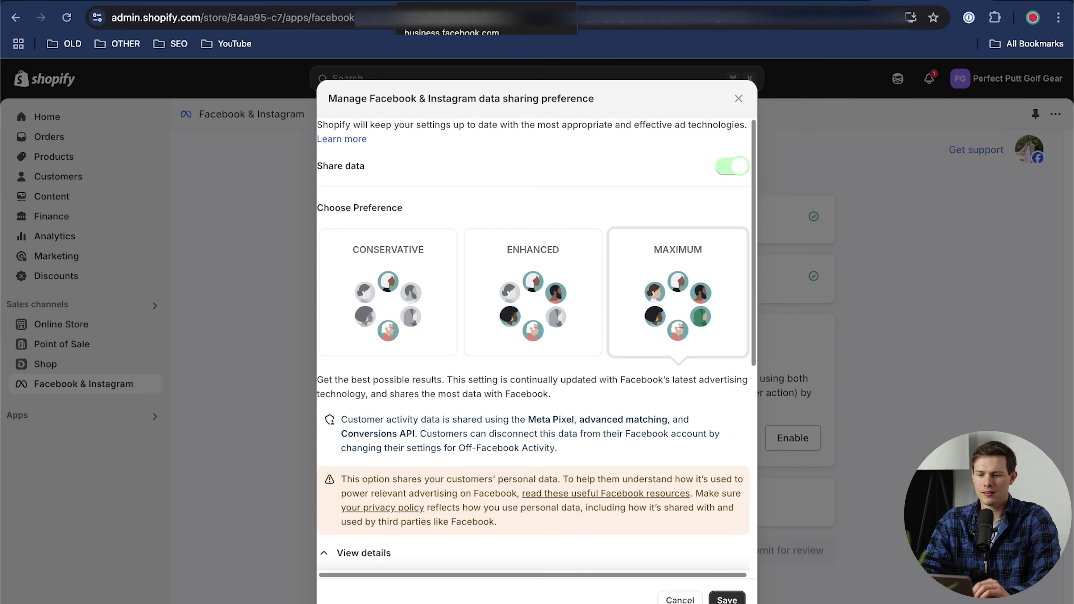
{"action": "left_click", "coordinate": [728, 599]}
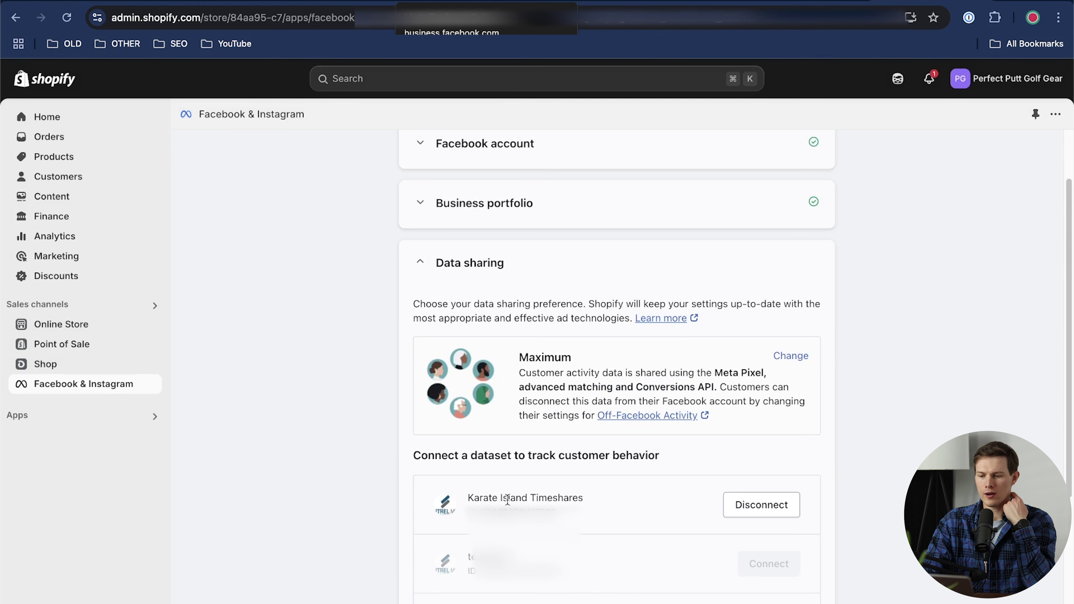
Check the connected Karate Island Timeshares dataset, and continue the Shopify setup in Events Manager to connection verification
{"action": "mouse_move", "coordinate": [481, 501]}
{"action": "left_mouse_down"}
{"action": "mouse_move", "coordinate": [588, 500]}
{"action": "mouse_move", "coordinate": [579, 511]}
{"action": "mouse_move", "coordinate": [498, 512]}
{"action": "left_mouse_up"}
{"action": "left_click", "coordinate": [266, 463]}
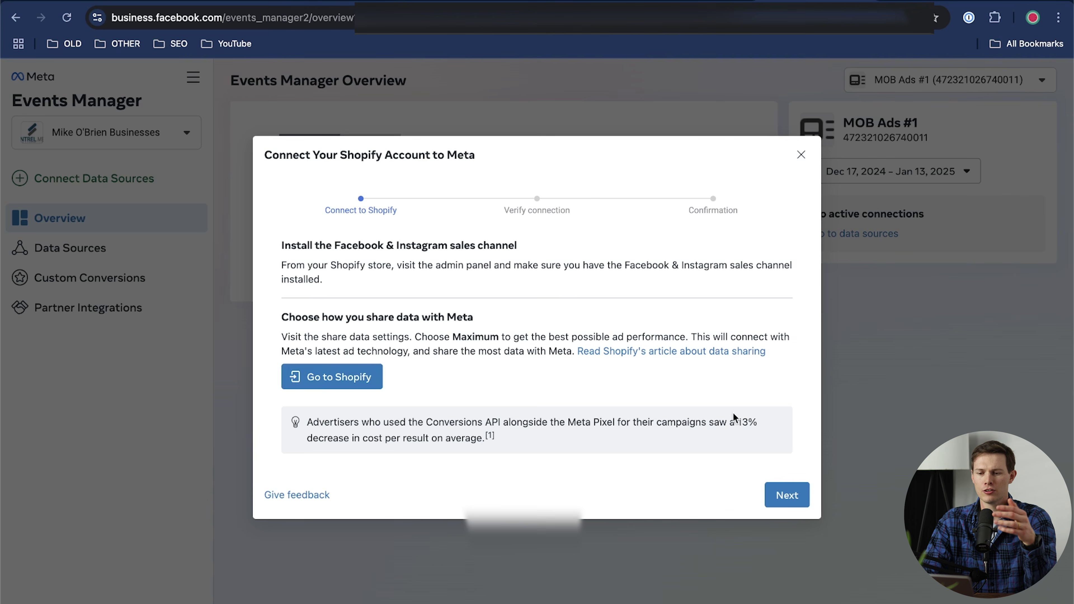
{"action": "left_click", "coordinate": [786, 496]}
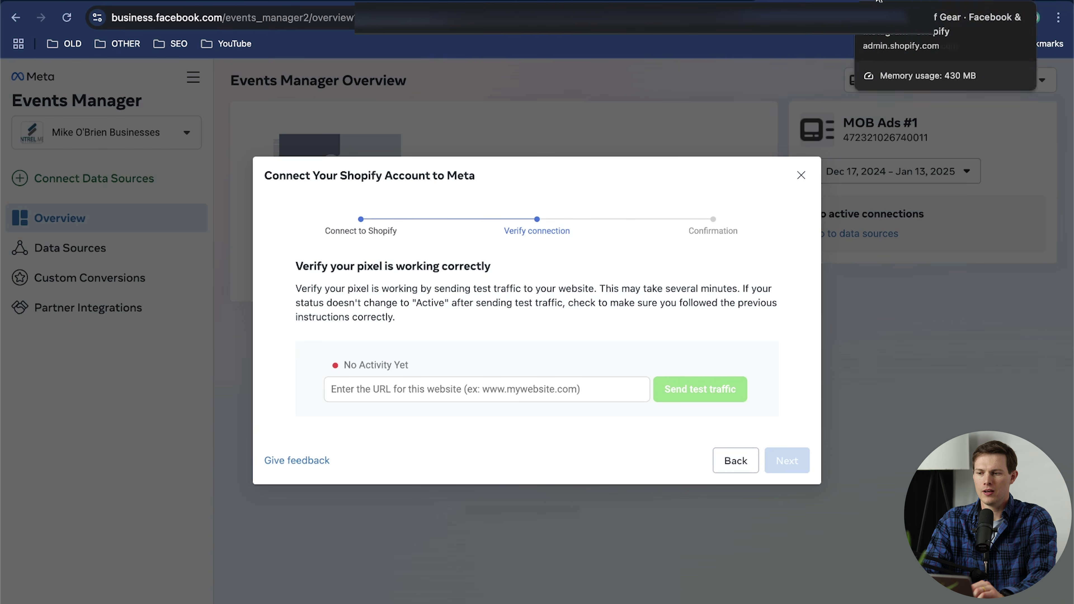
Switch to the Shopify admin, view the live online store, and copy its web address
{"action": "left_click", "coordinate": [902, 2]}
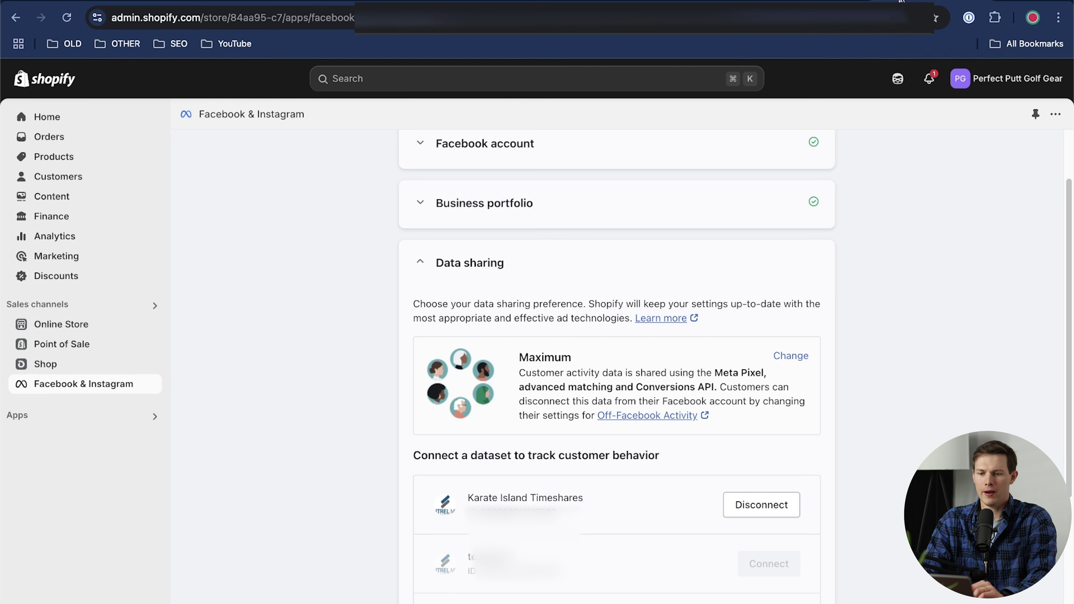
{"action": "left_click", "coordinate": [115, 324]}
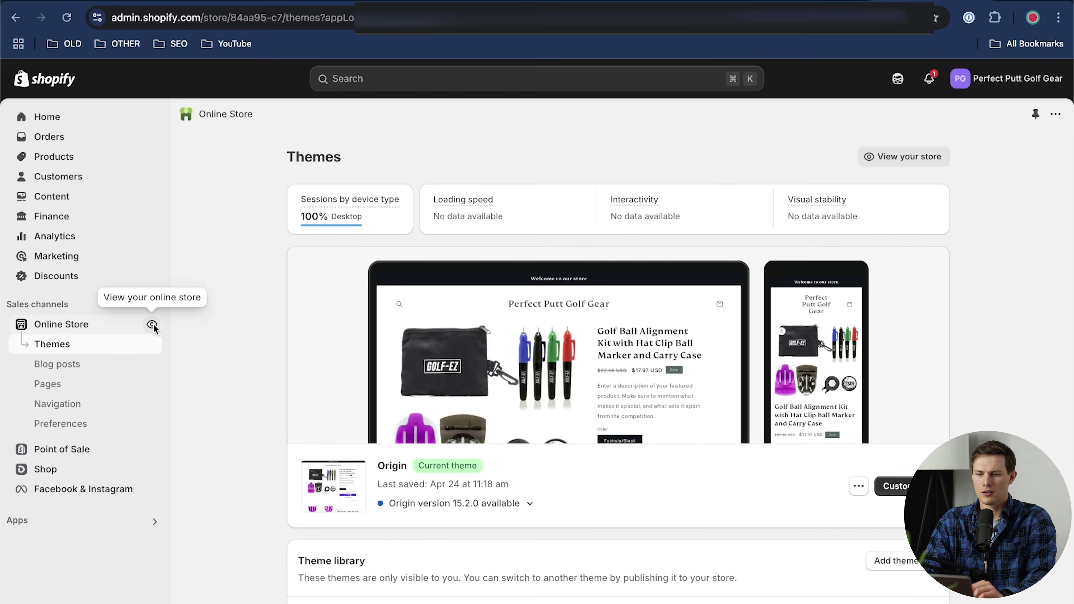
{"action": "left_click", "coordinate": [152, 324]}
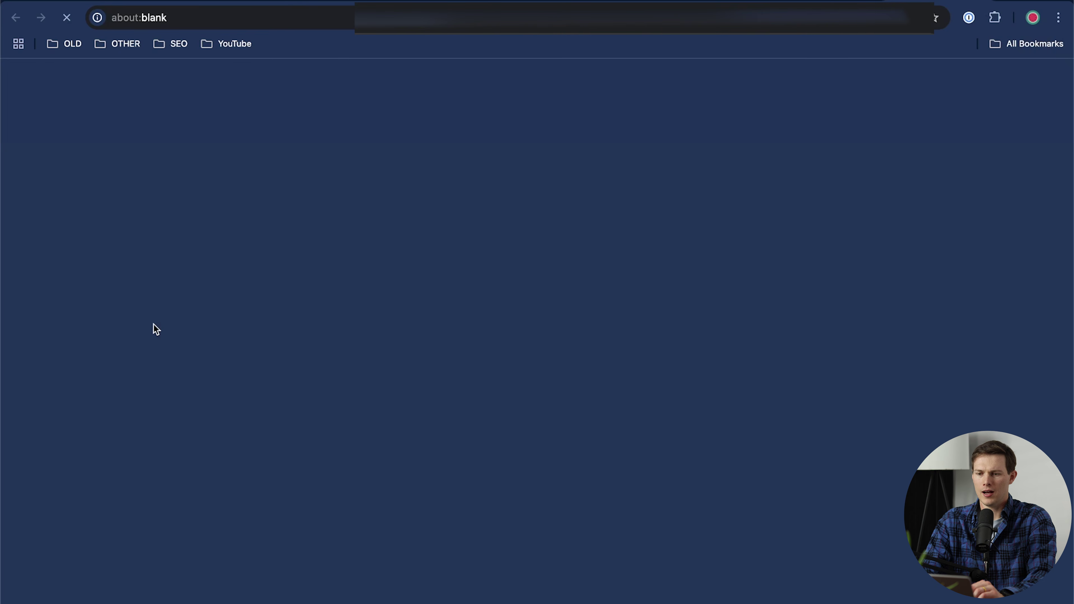
{"action": "left_click", "coordinate": [273, 17]}
{"action": "key", "text": "super+c"}
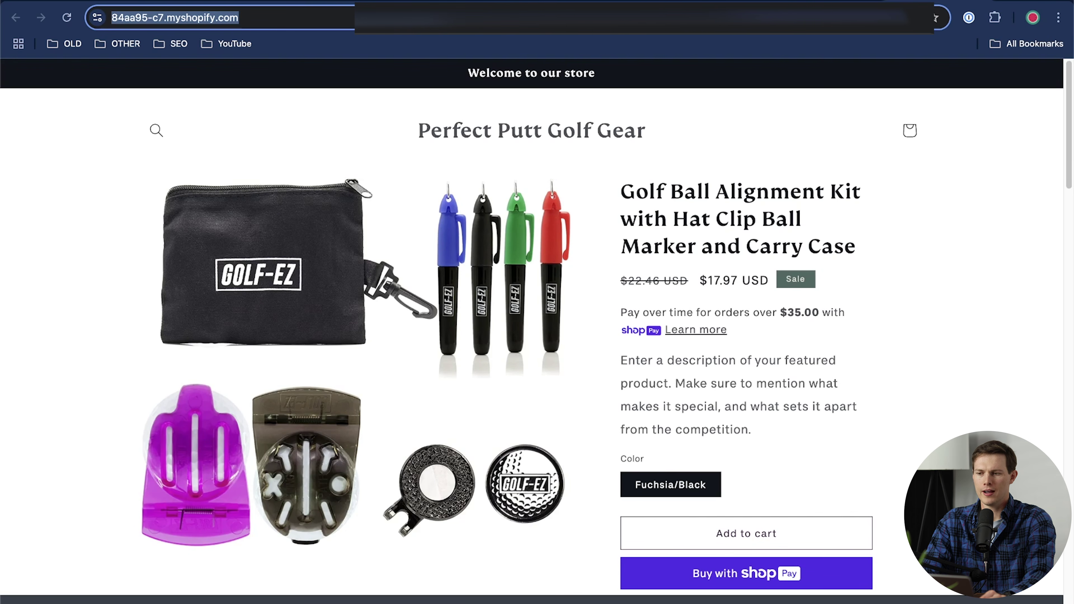
{"action": "left_click", "coordinate": [835, 1]}
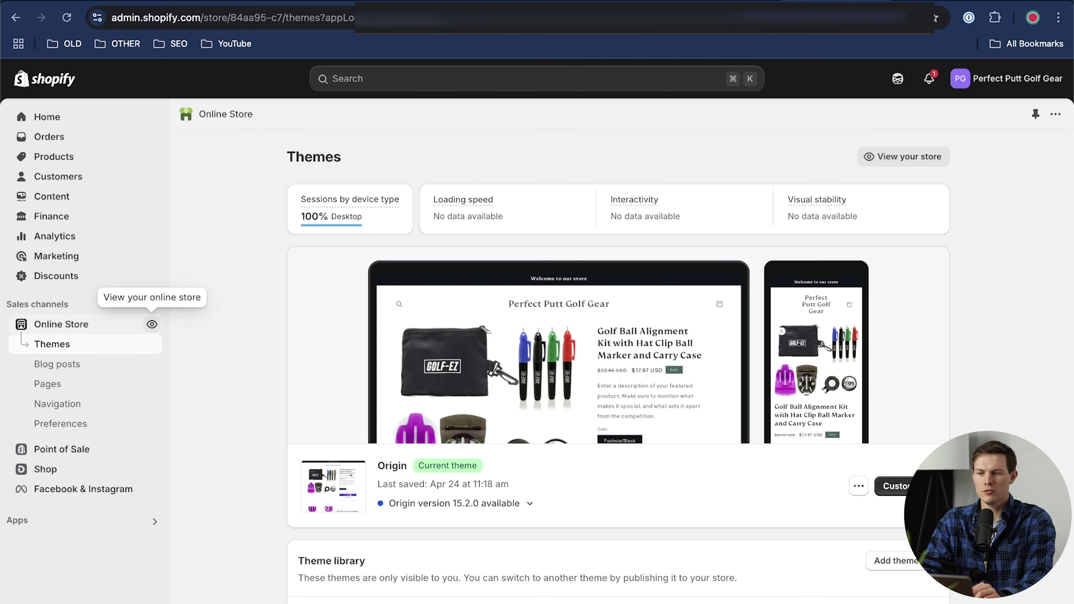
{"action": "key", "text": "ctrl+Tab"}
{"action": "left_click", "coordinate": [490, 390]}
{"action": "key", "text": "super+v"}
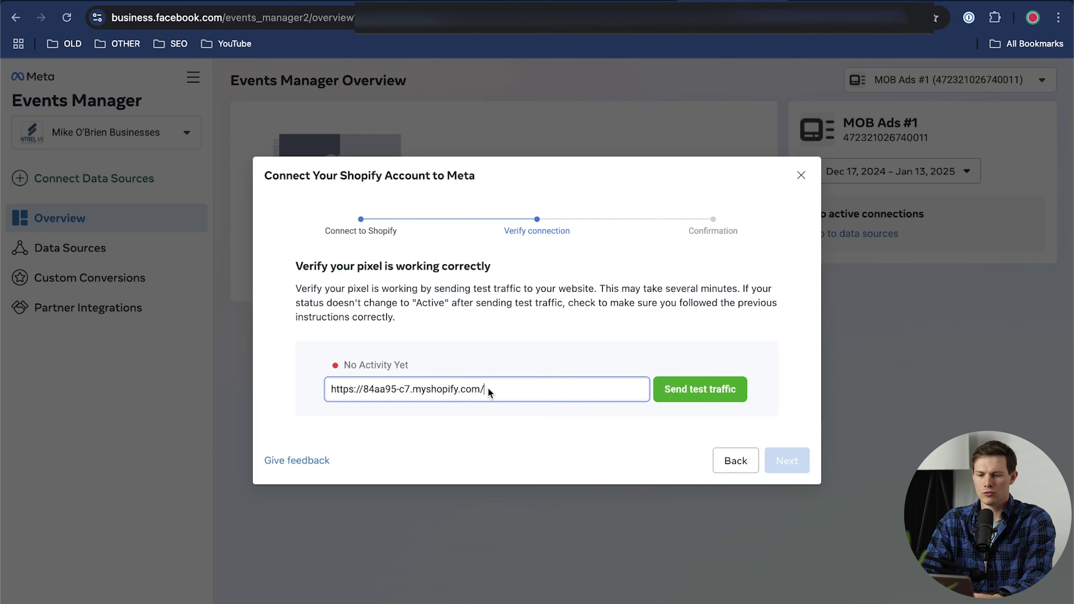
{"action": "left_click", "coordinate": [693, 390]}
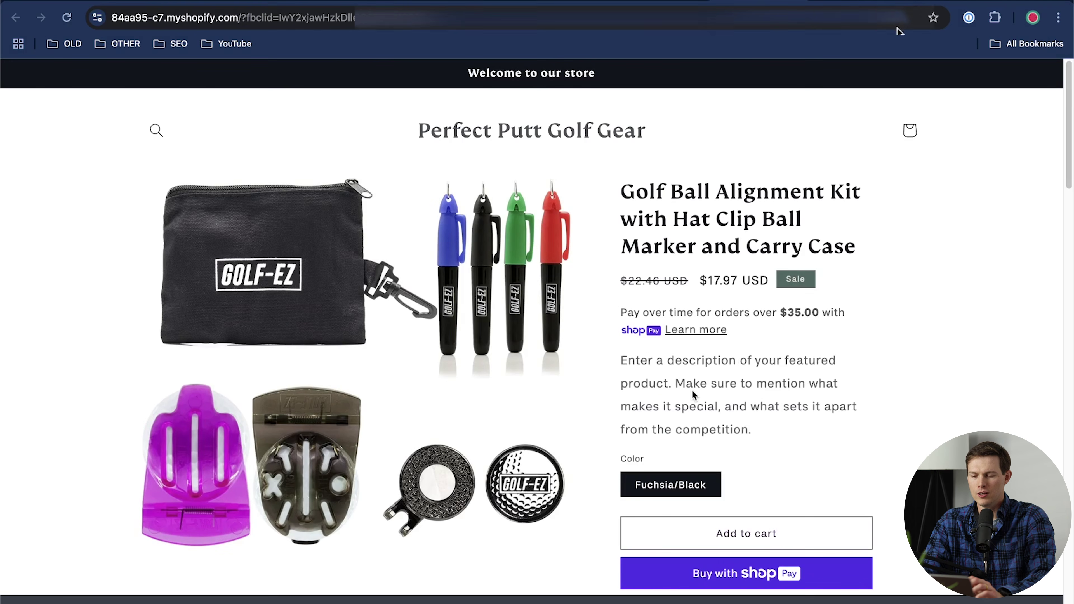
Add the Fuchsia/Black Golf Ball Alignment Kit to the cart in the live store and proceed to checkout
{"action": "scroll", "coordinate": [776, 534], "scroll_direction": "down", "scroll_amount": 4}
{"action": "left_click", "coordinate": [742, 367]}
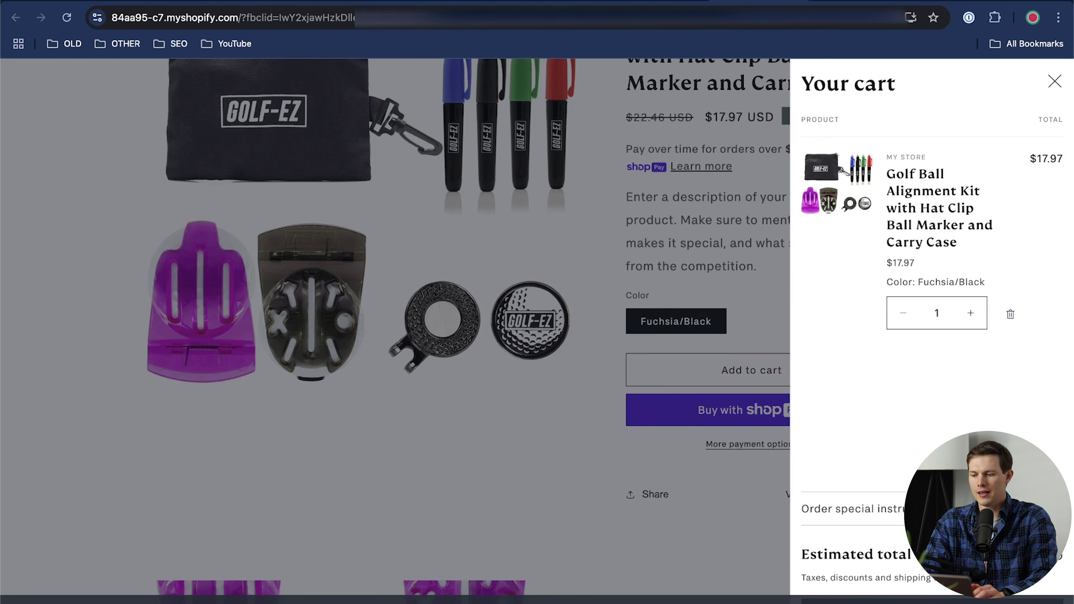
{"action": "left_click", "coordinate": [897, 601]}
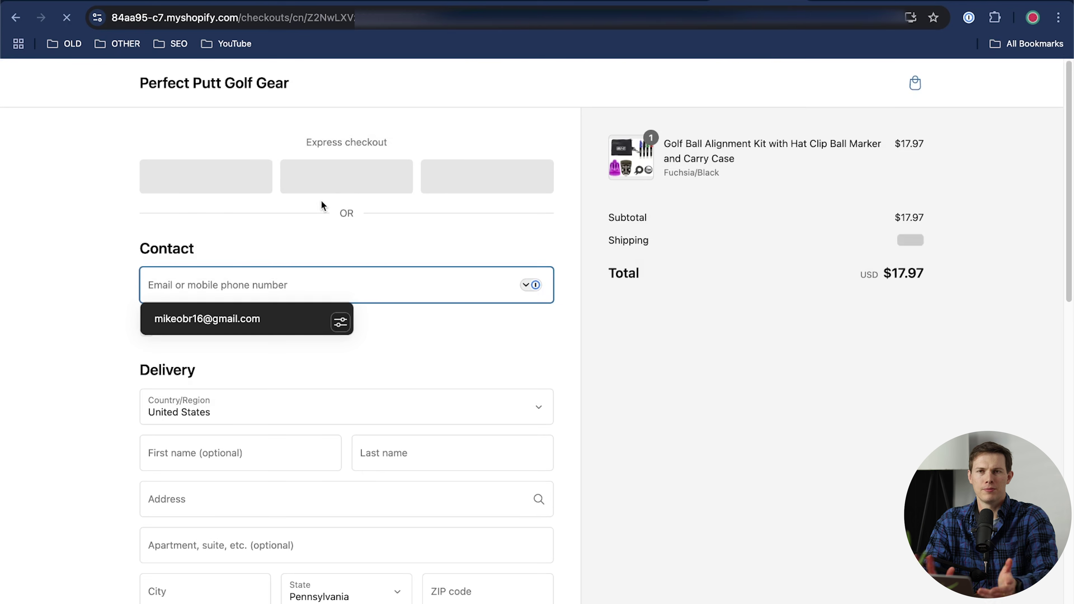
Check the pixel's activity status in Events Manager, and submit the Facebook and Instagram ads setup for review in Shopify
{"action": "key", "text": "ctrl+shift+Tab"}
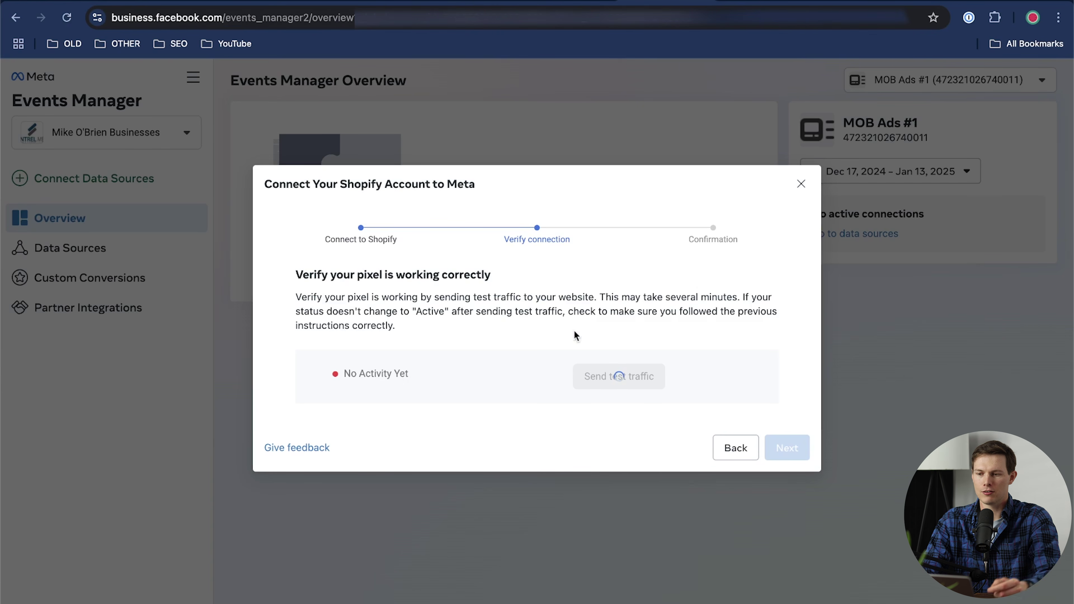
{"action": "left_click_drag", "start_coordinate": [718, 303], "coordinate": [725, 301]}
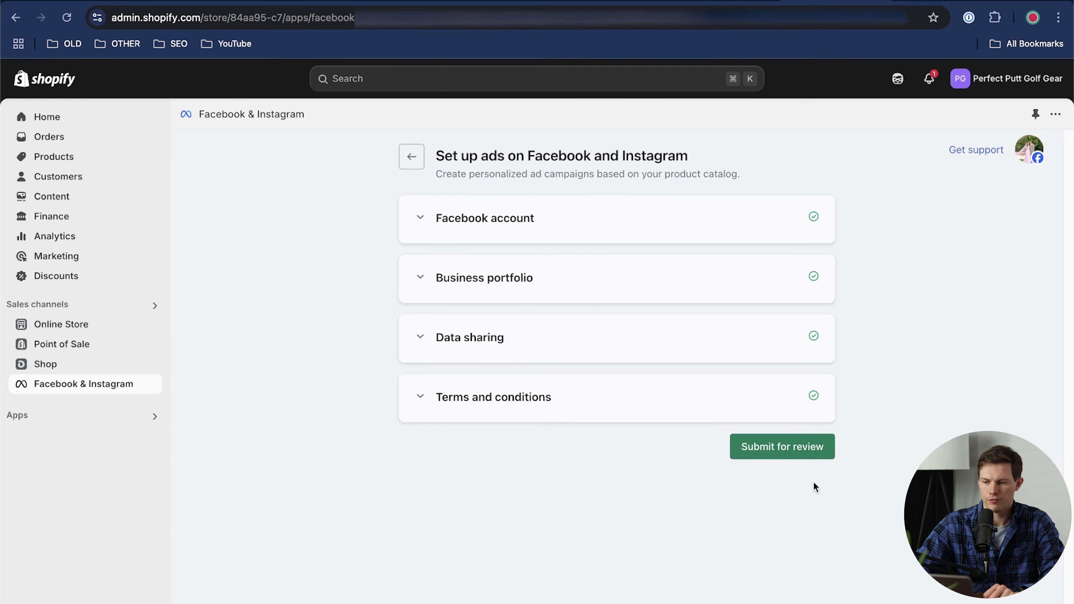
{"action": "left_click", "coordinate": [808, 451]}
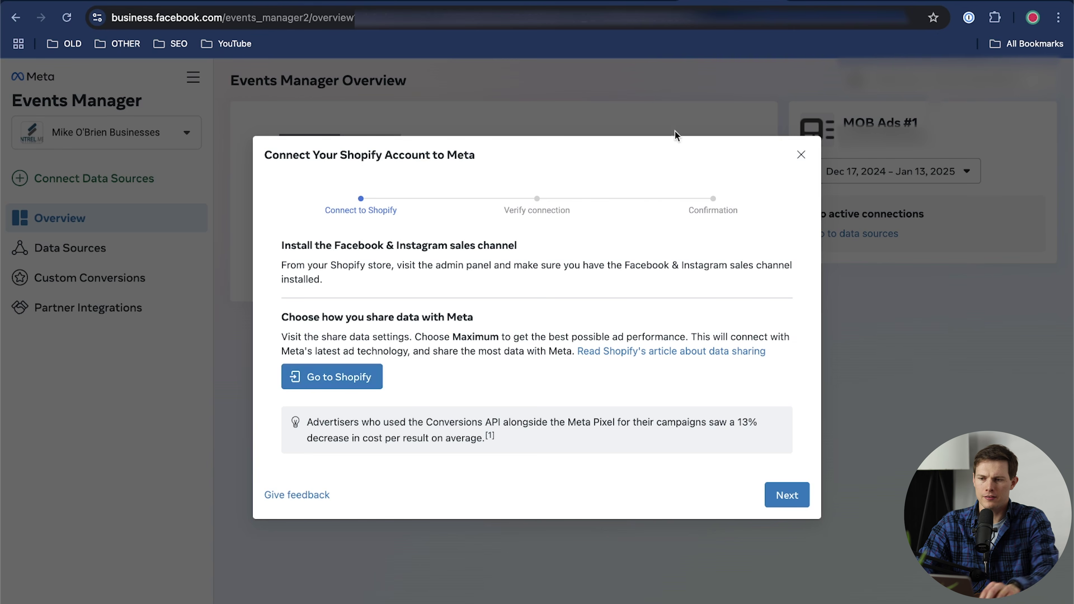
Continue the Events Manager setup to connection verification, and copy the live store's web address from the Shopify online store
{"action": "left_click", "coordinate": [777, 504]}
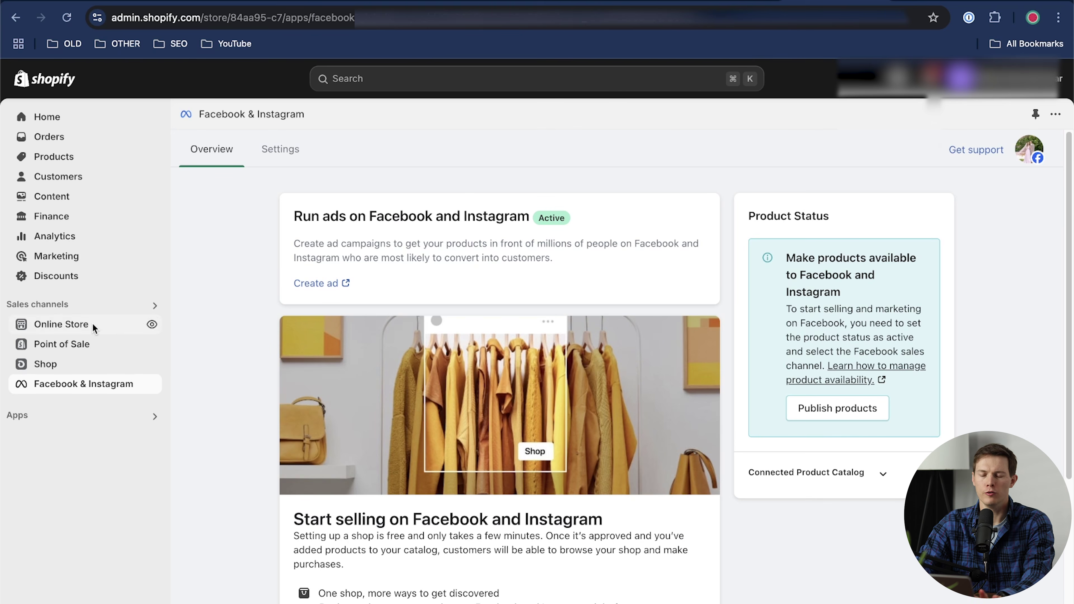
{"action": "left_click", "coordinate": [151, 325]}
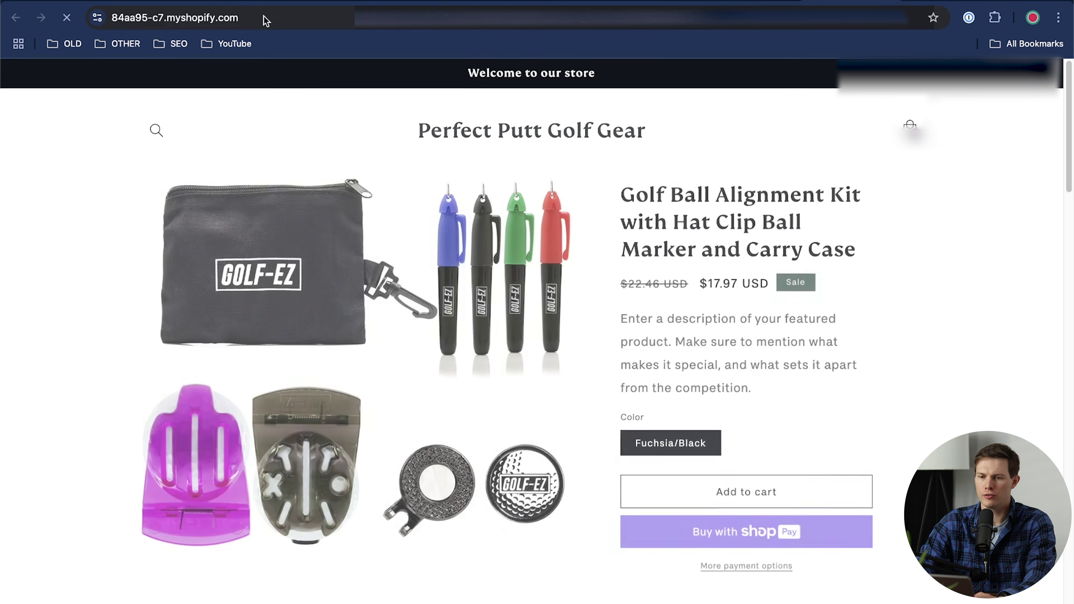
{"action": "left_click", "coordinate": [249, 18]}
{"action": "key", "text": "super+c"}
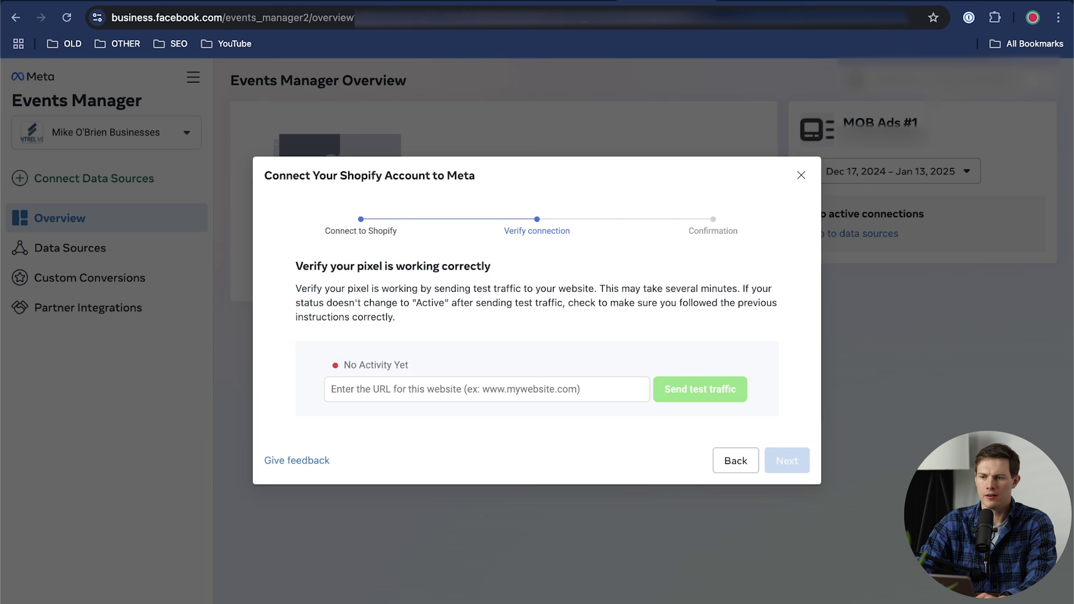
Send test traffic to the copied store address in Events Manager, and add the Golf Ball Alignment Kit to the cart
{"action": "left_click", "coordinate": [544, 396]}
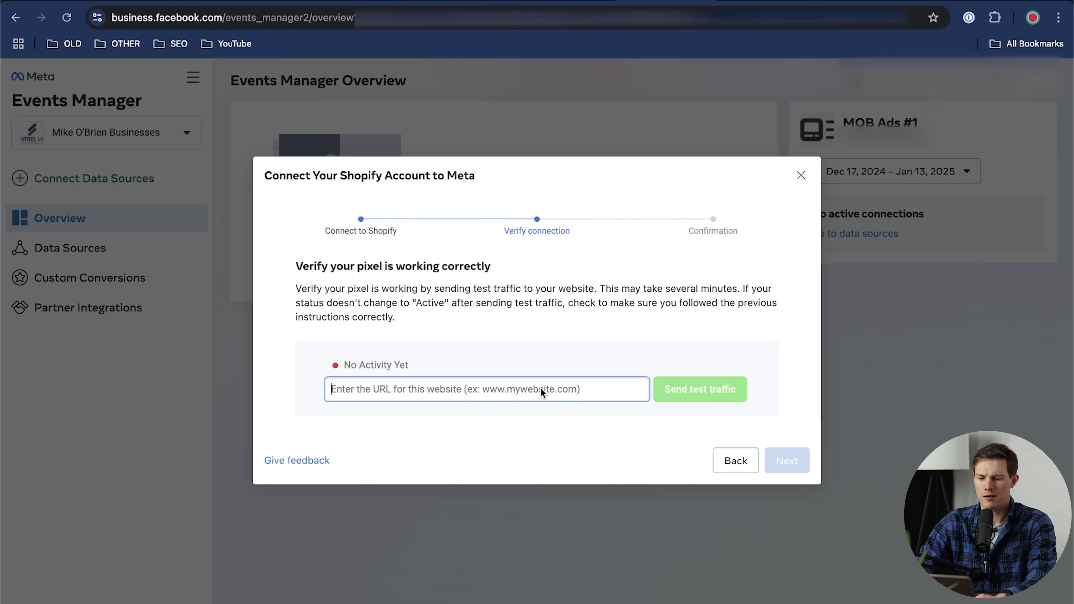
{"action": "key", "text": "super+v"}
{"action": "left_click", "coordinate": [693, 396]}
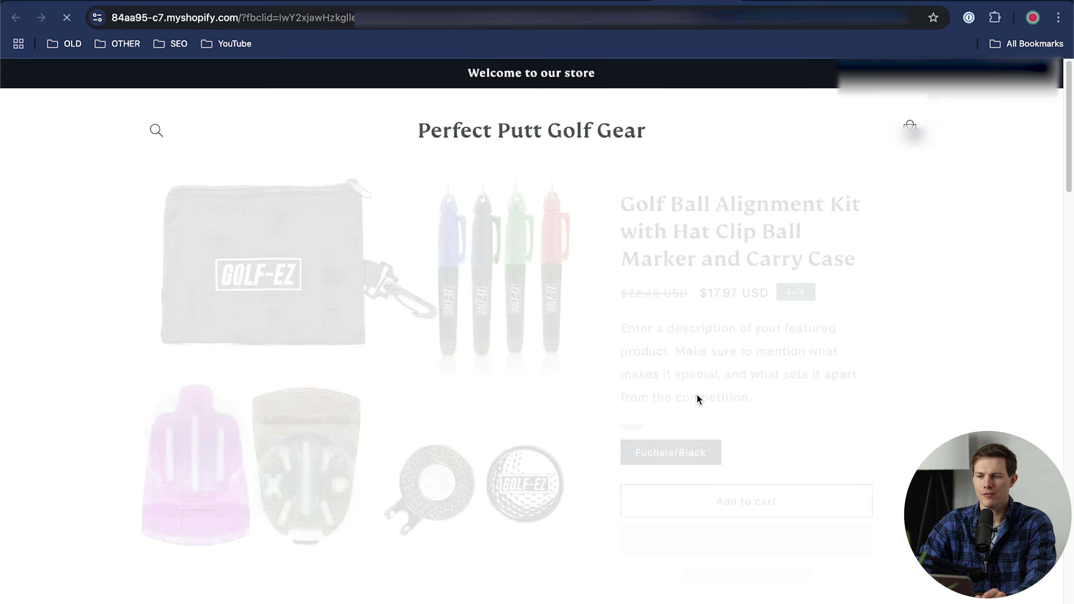
{"action": "scroll", "coordinate": [728, 460], "scroll_direction": "down", "scroll_amount": 2}
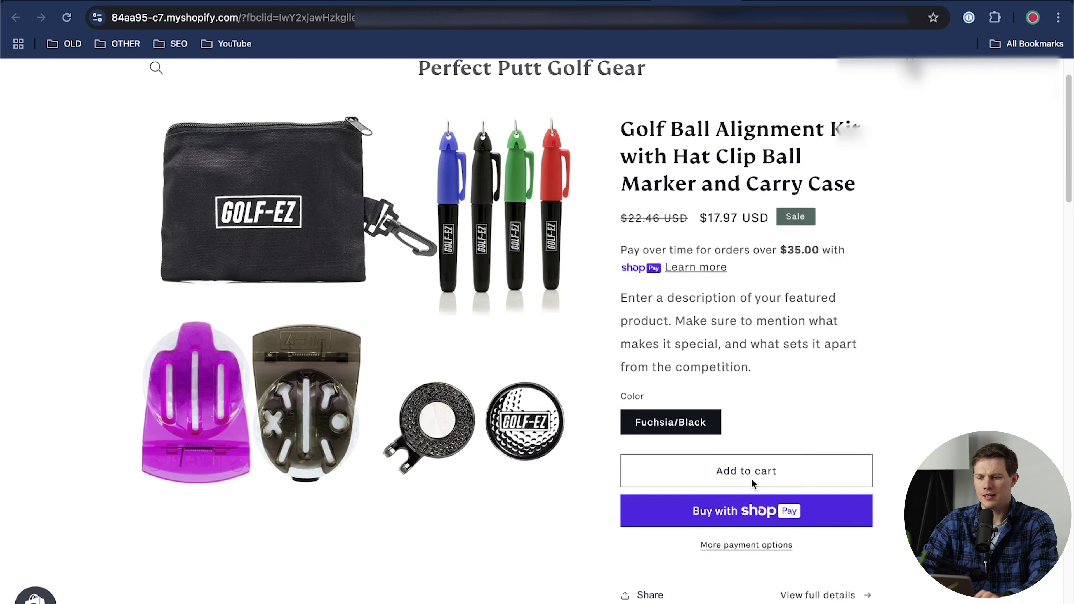
{"action": "left_click", "coordinate": [812, 469]}
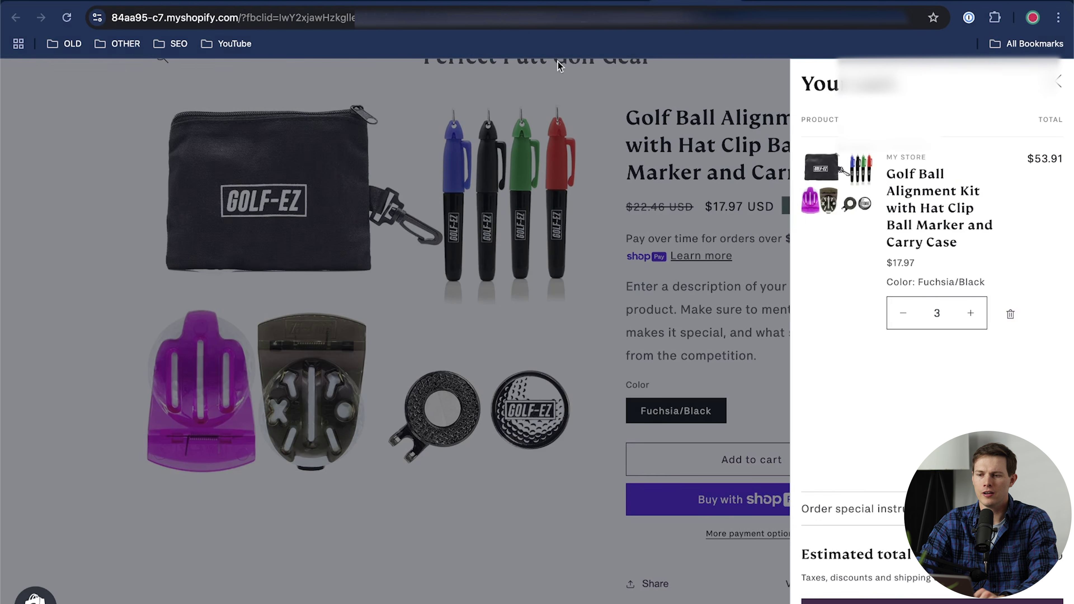
Return to Events Manager, continue past the pixel verification, and finish the Shopify connection setup
{"action": "left_click", "coordinate": [604, 2]}
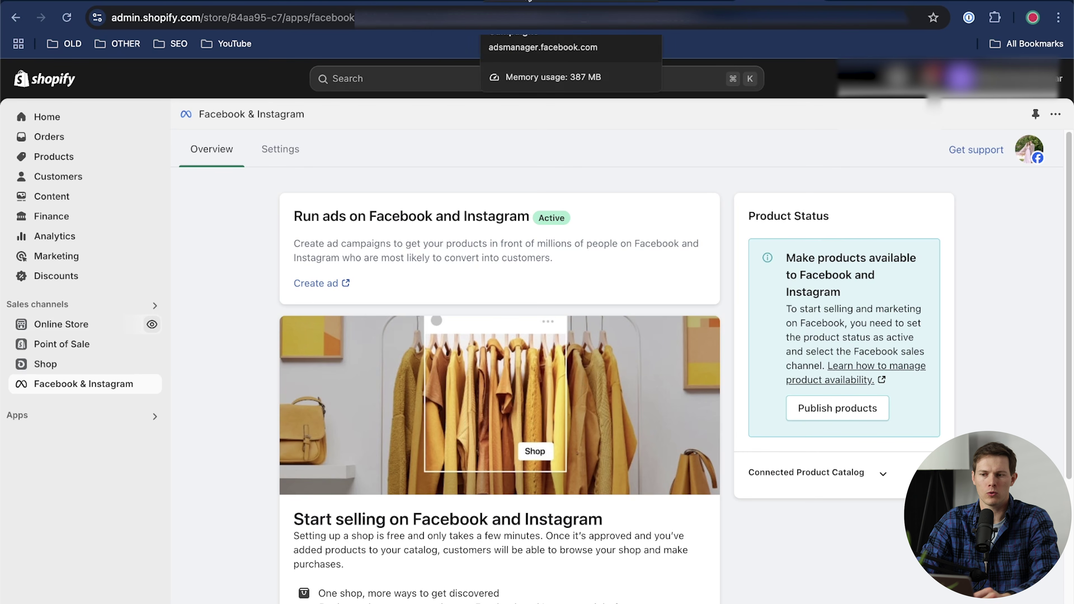
{"action": "left_click", "coordinate": [613, 0]}
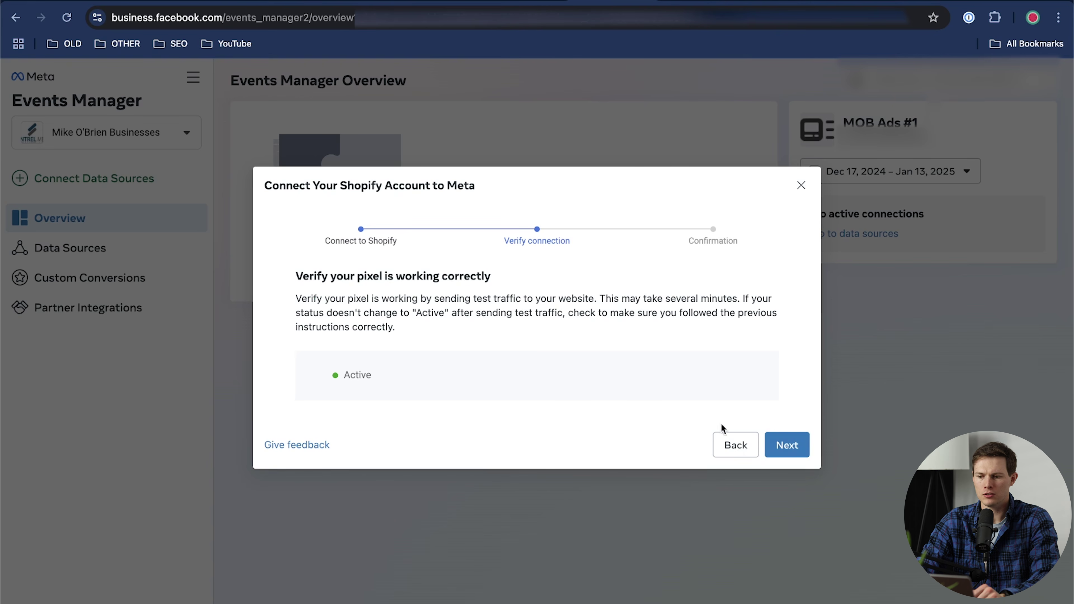
{"action": "left_click", "coordinate": [798, 456]}
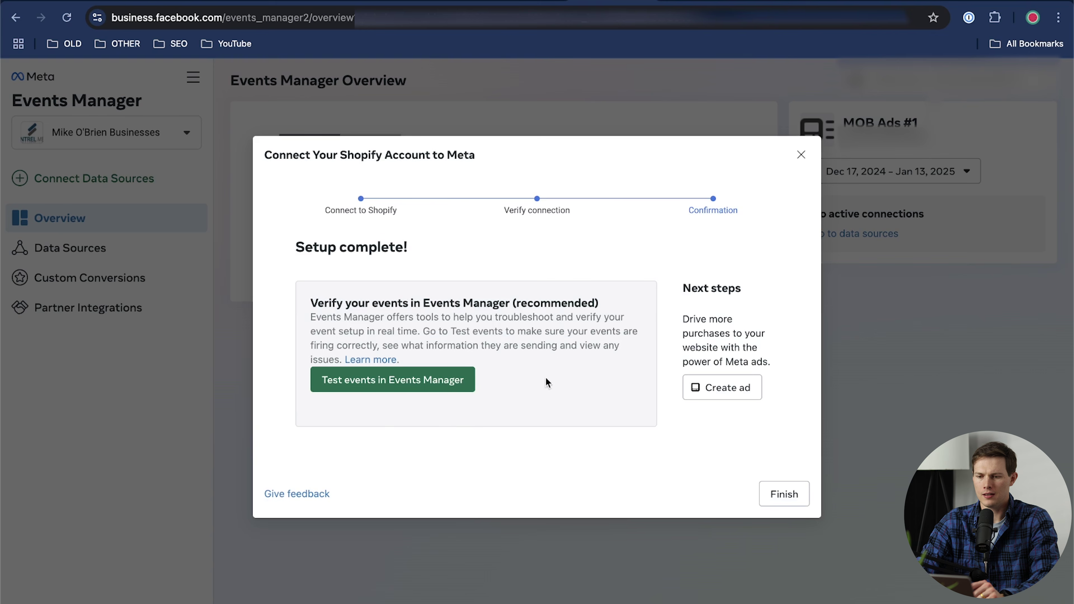
{"action": "left_click", "coordinate": [786, 496]}
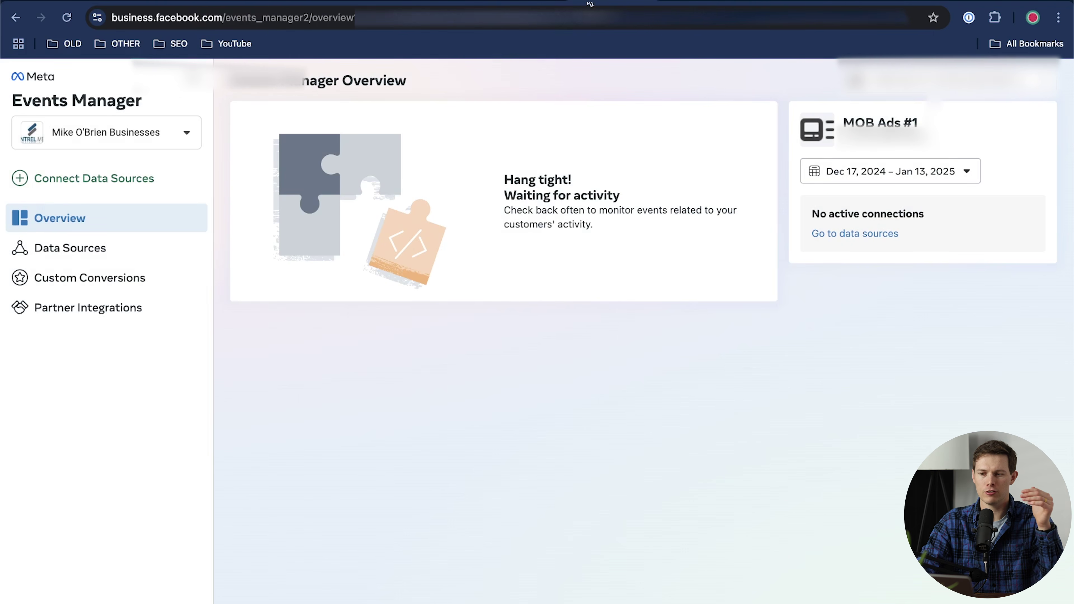
Switch to Ads Manager, start creating a campaign, and go to Account Overview to complete the needed account information
{"action": "left_click", "coordinate": [528, 2]}
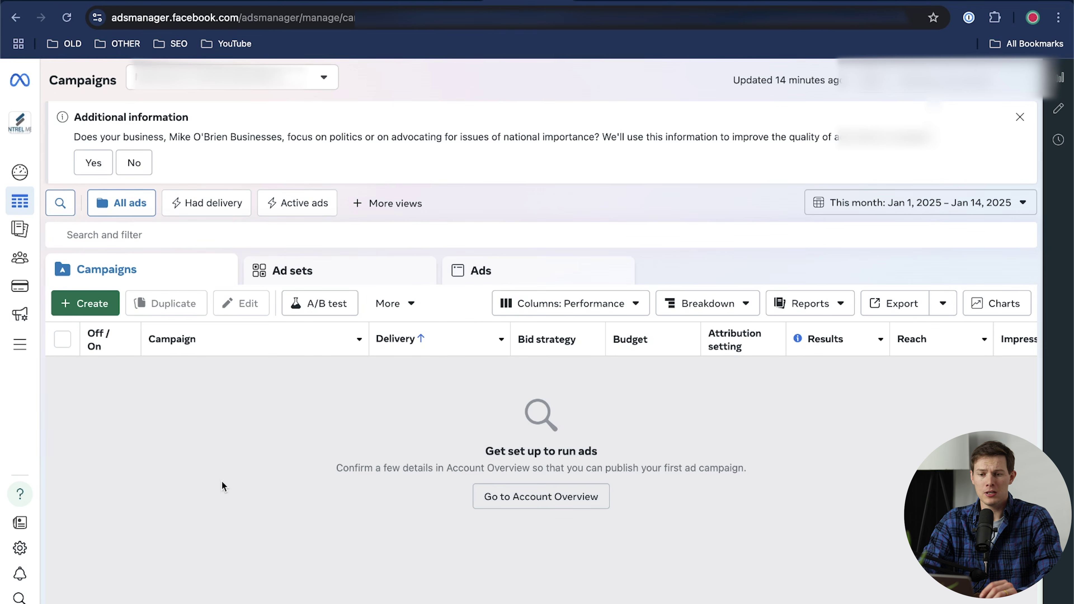
{"action": "left_click", "coordinate": [97, 309]}
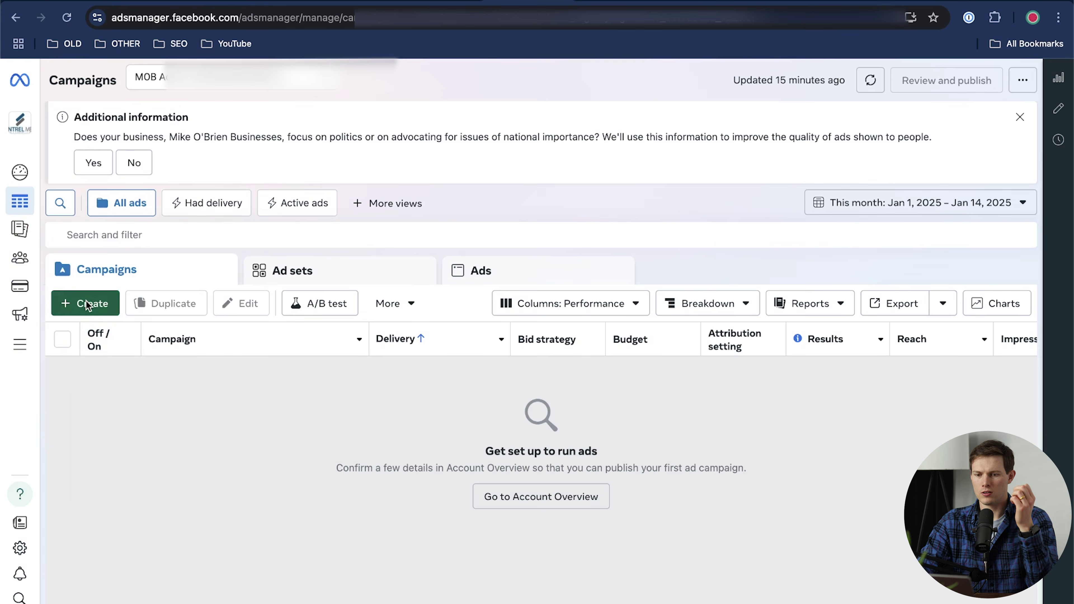
{"action": "left_click", "coordinate": [91, 303]}
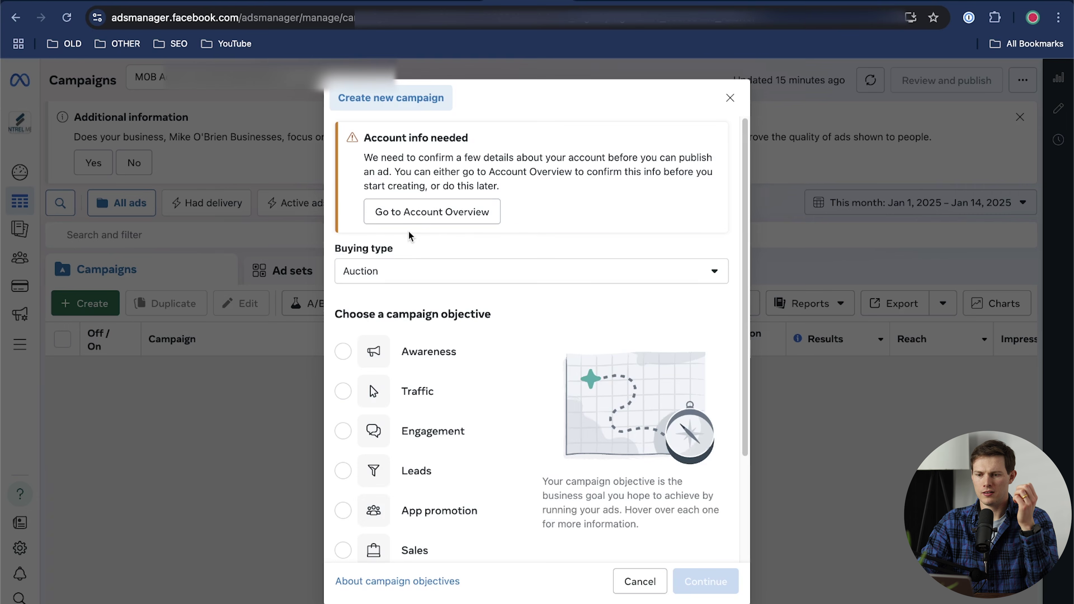
{"action": "left_click", "coordinate": [429, 212]}
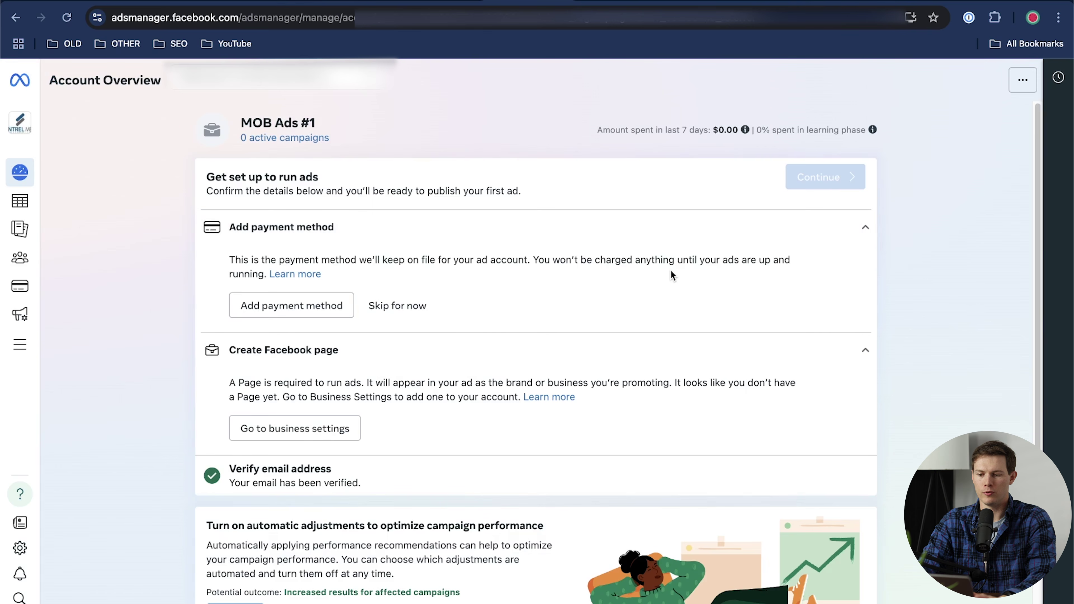
Find the existing Karate Island Timeshares Page in business settings and add it to the business portfolio
{"action": "scroll", "coordinate": [671, 275], "scroll_direction": "down", "scroll_amount": 2}
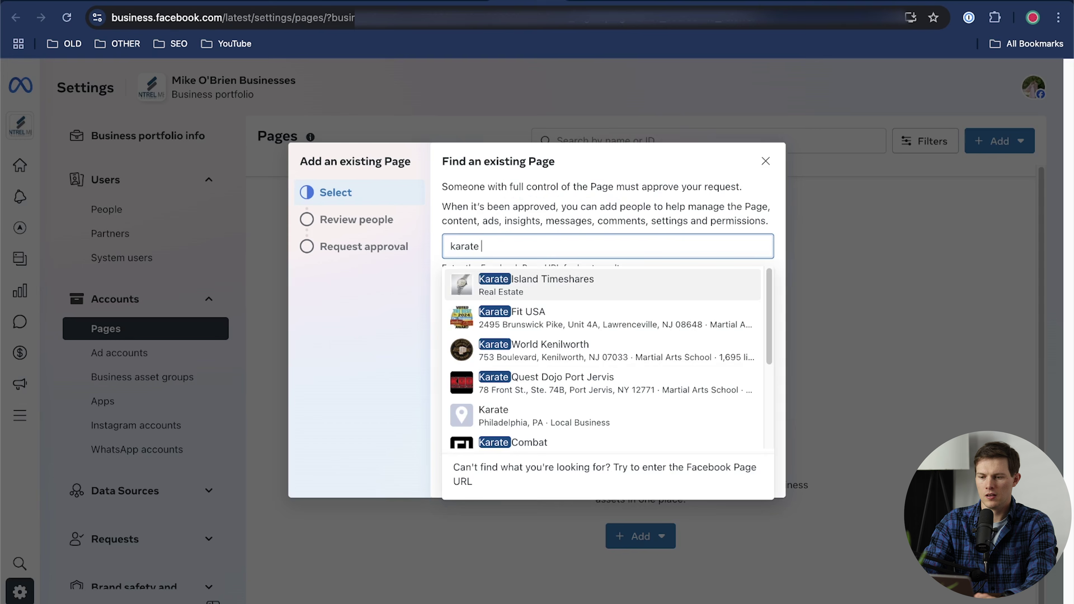
{"action": "left_click", "coordinate": [555, 283]}
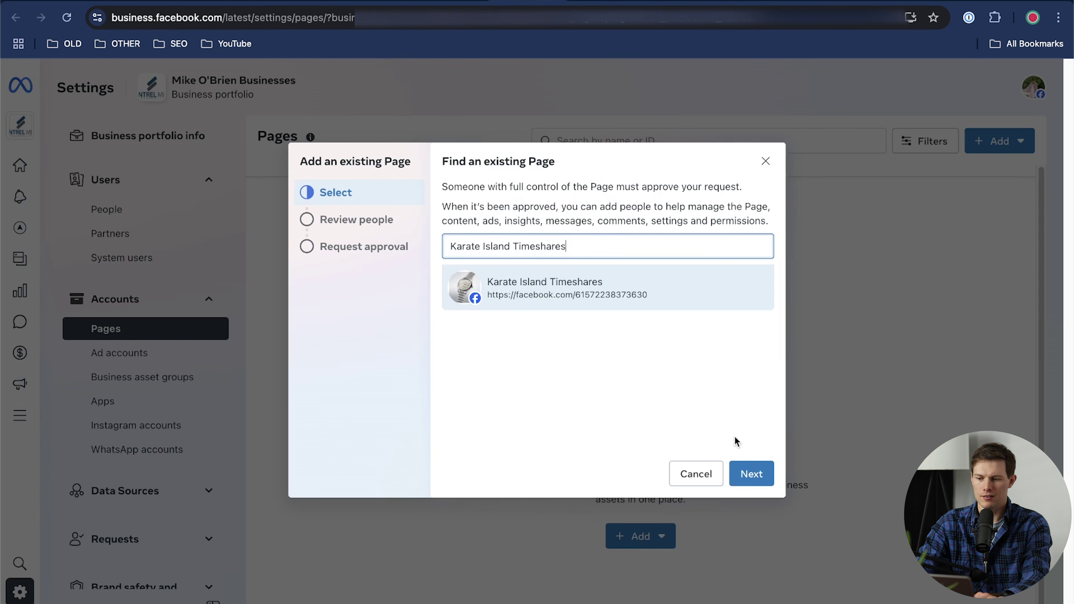
{"action": "left_click", "coordinate": [752, 474]}
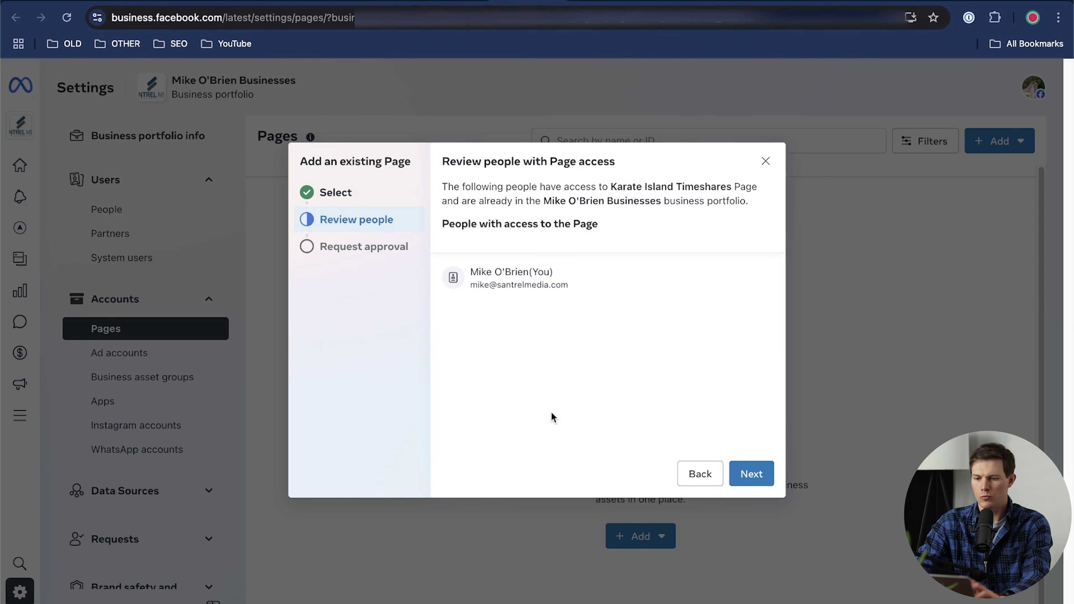
{"action": "left_click", "coordinate": [754, 482]}
{"action": "left_click", "coordinate": [450, 421]}
{"action": "left_click", "coordinate": [748, 475]}
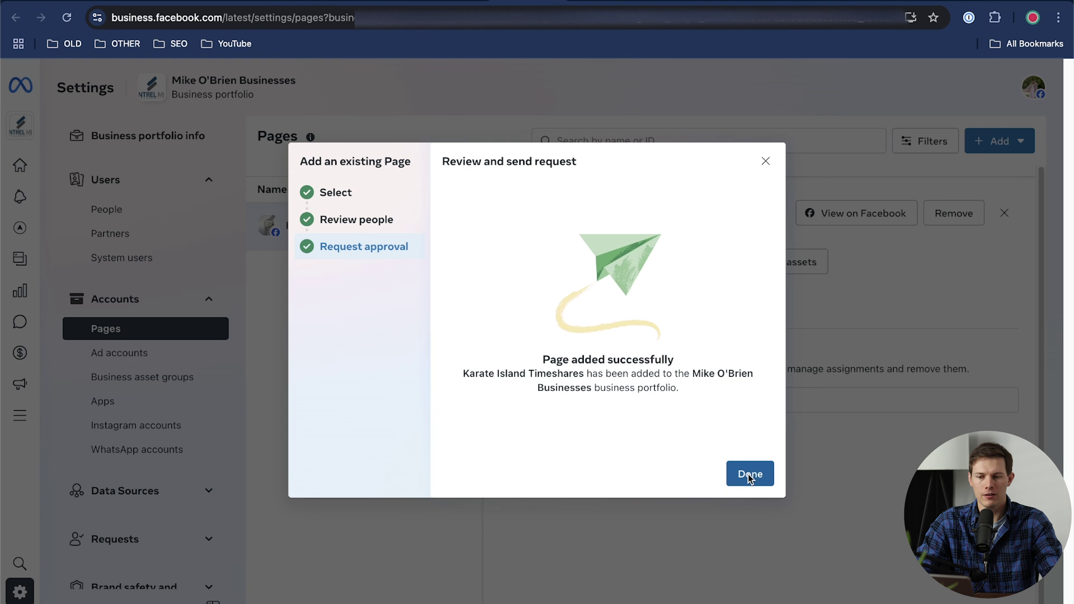
{"action": "left_click", "coordinate": [748, 475]}
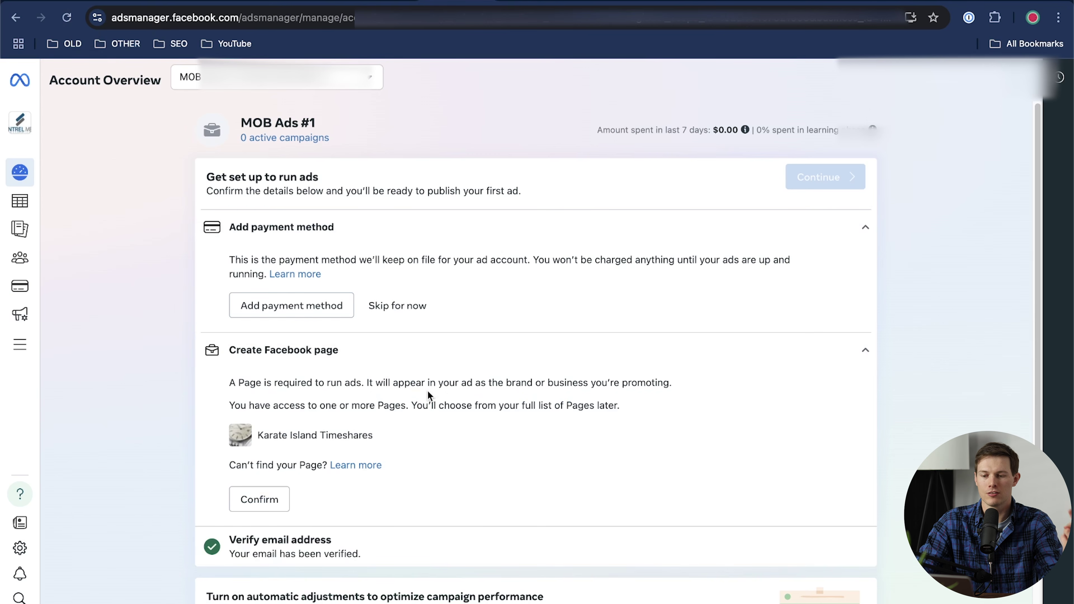
Skip the account overview's payment step, and continue the payment information with United States of America, US Dollars and New York time zone
{"action": "left_click", "coordinate": [394, 305]}
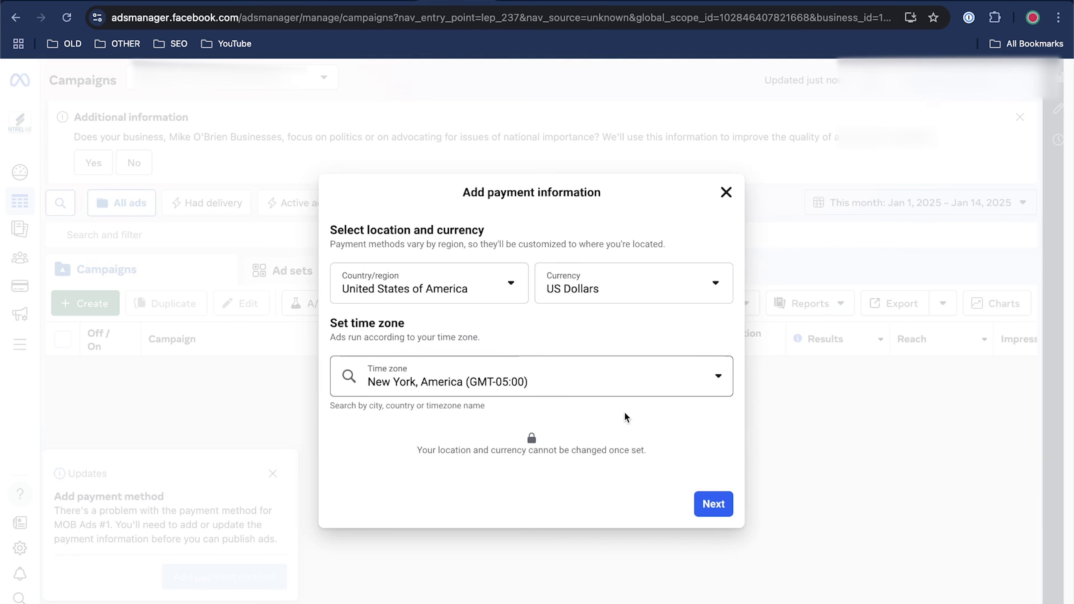
{"action": "left_click", "coordinate": [714, 504]}
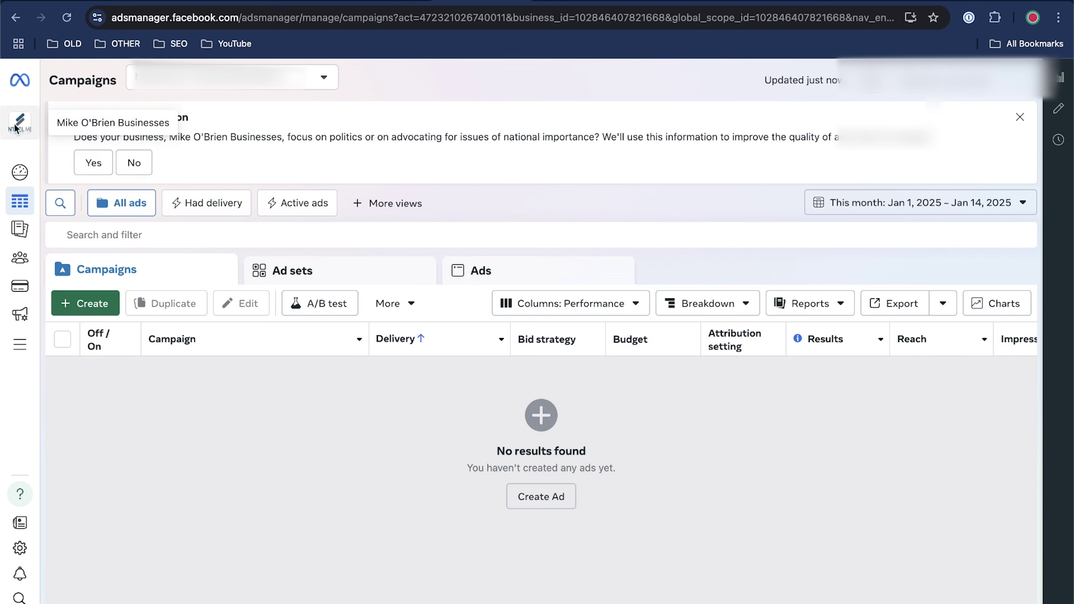
Create a new Auction campaign with the Sales objective and the Manual sales campaign setup
{"action": "left_click", "coordinate": [93, 311]}
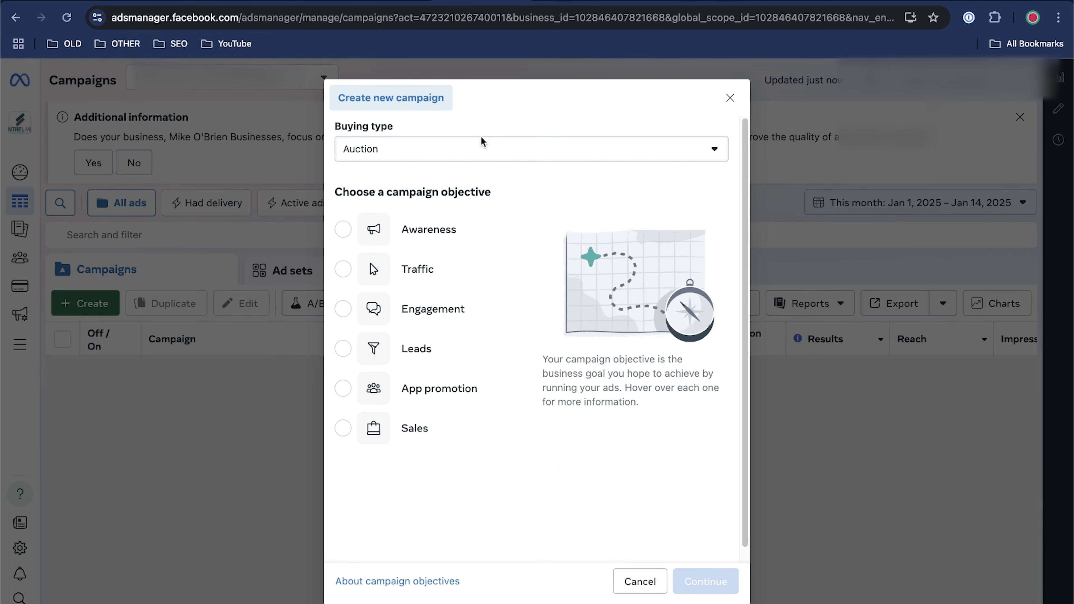
{"action": "left_click", "coordinate": [488, 150]}
{"action": "left_click", "coordinate": [491, 123]}
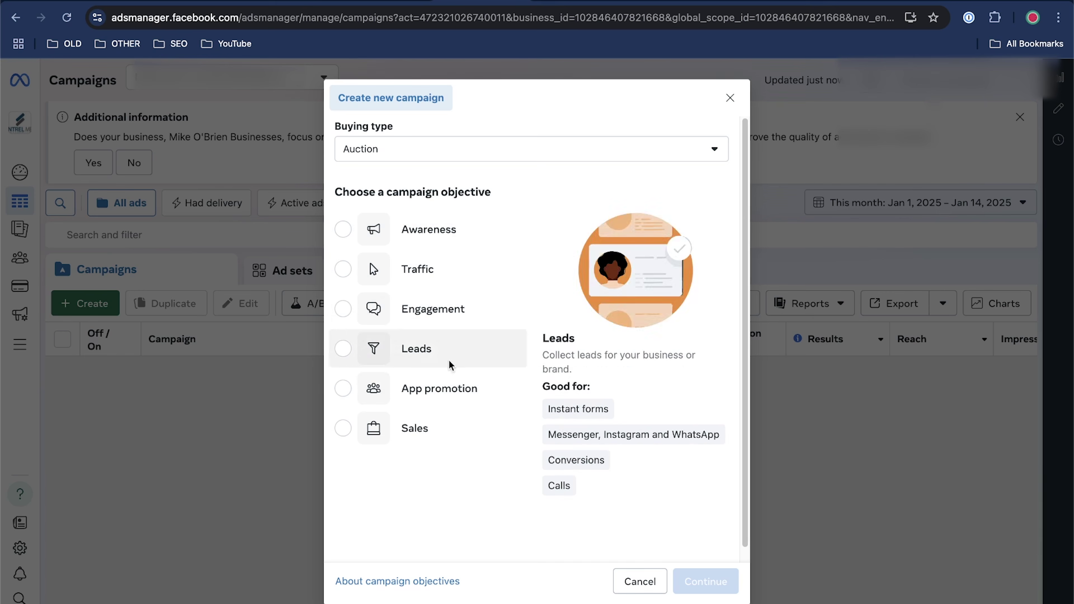
{"action": "left_click", "coordinate": [434, 428]}
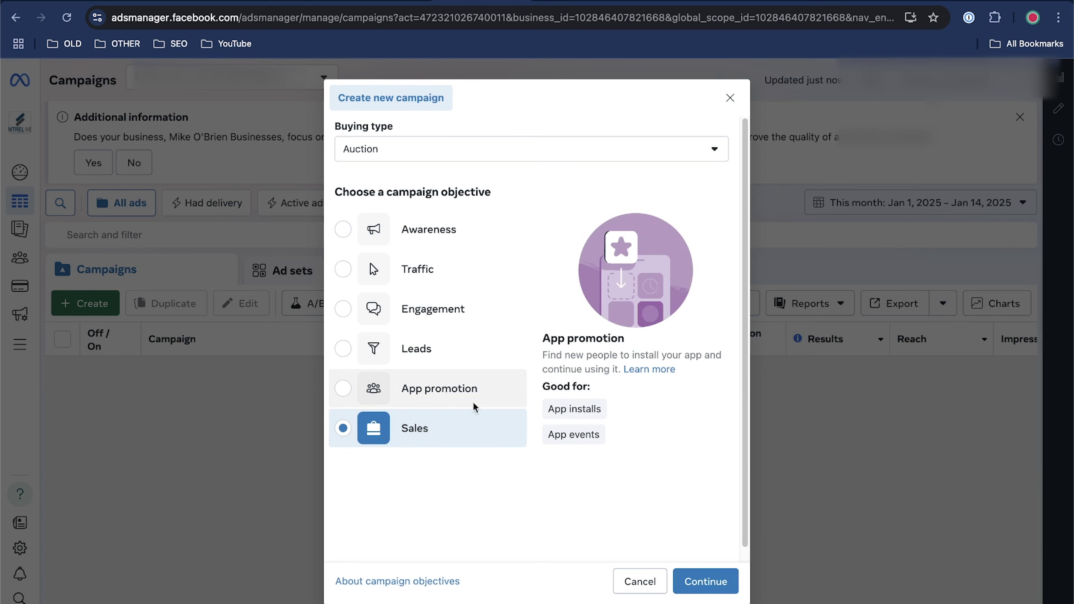
{"action": "left_click", "coordinate": [704, 580]}
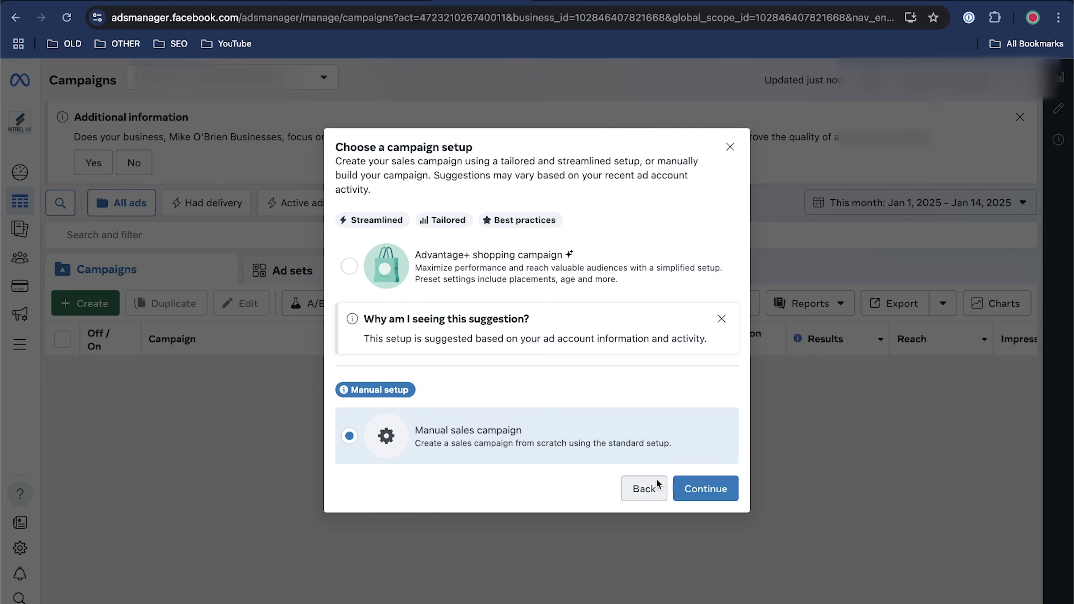
{"action": "left_click", "coordinate": [700, 495]}
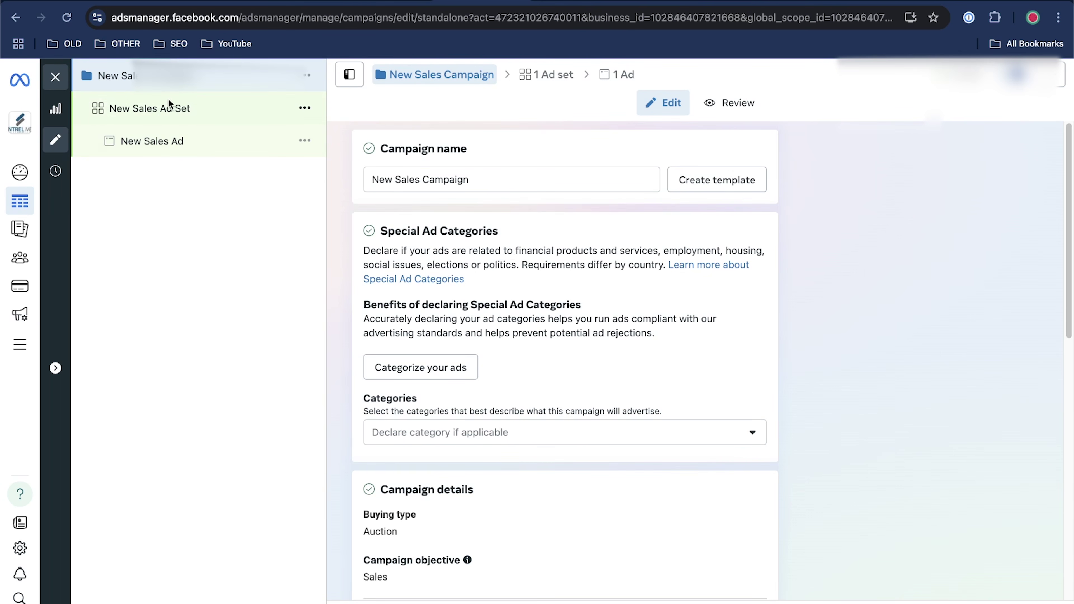
Name the campaign "Perfect Putt Kit - Campaign 1"
{"action": "triple_click", "coordinate": [423, 179]}
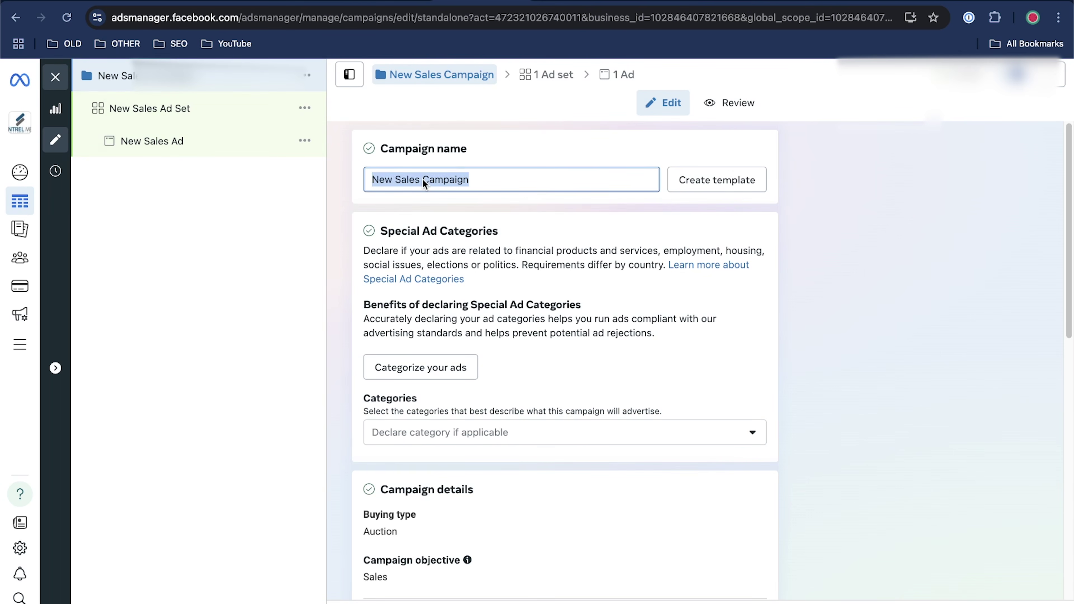
{"action": "type", "text": "P"}
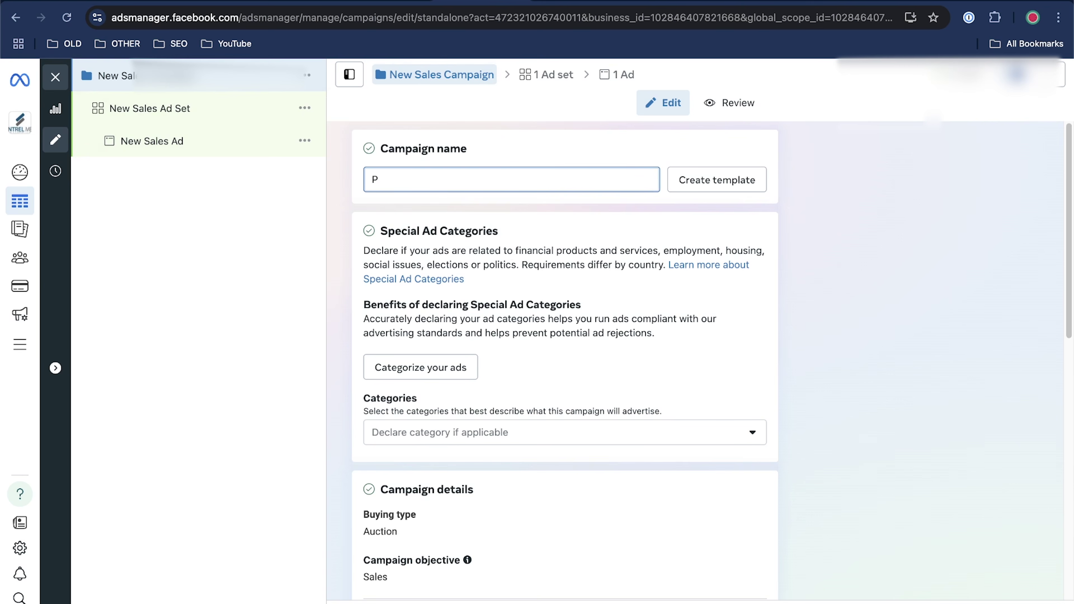
{"action": "type", "text": "erfect Putt "}
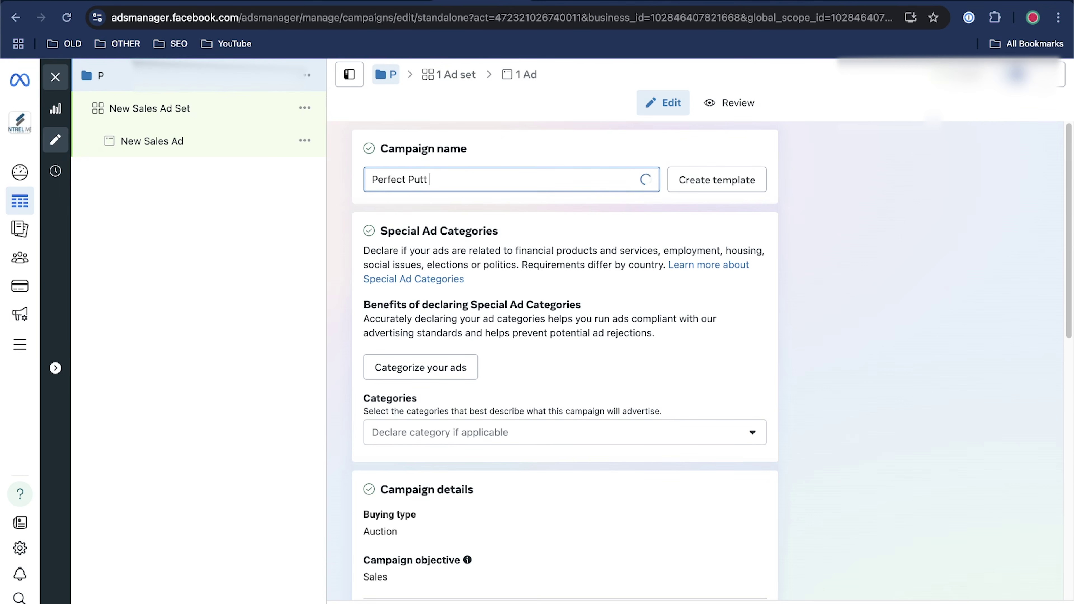
{"action": "type", "text": "Kit - Campaign 1"}
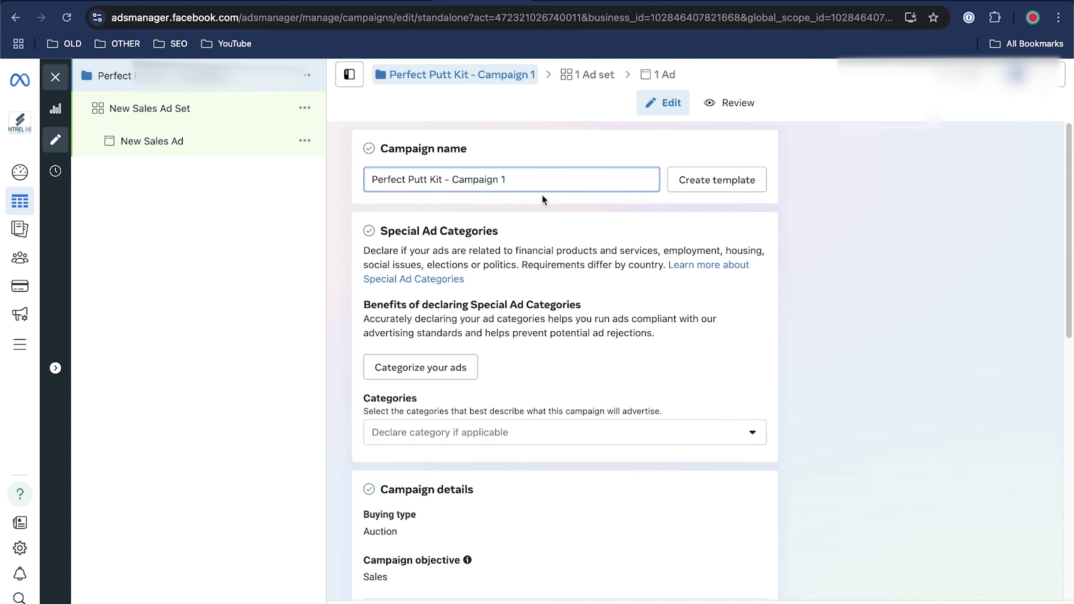
Review the available Special Ad Categories for the campaign without declaring one
{"action": "scroll", "coordinate": [543, 254], "scroll_direction": "down", "scroll_amount": 2}
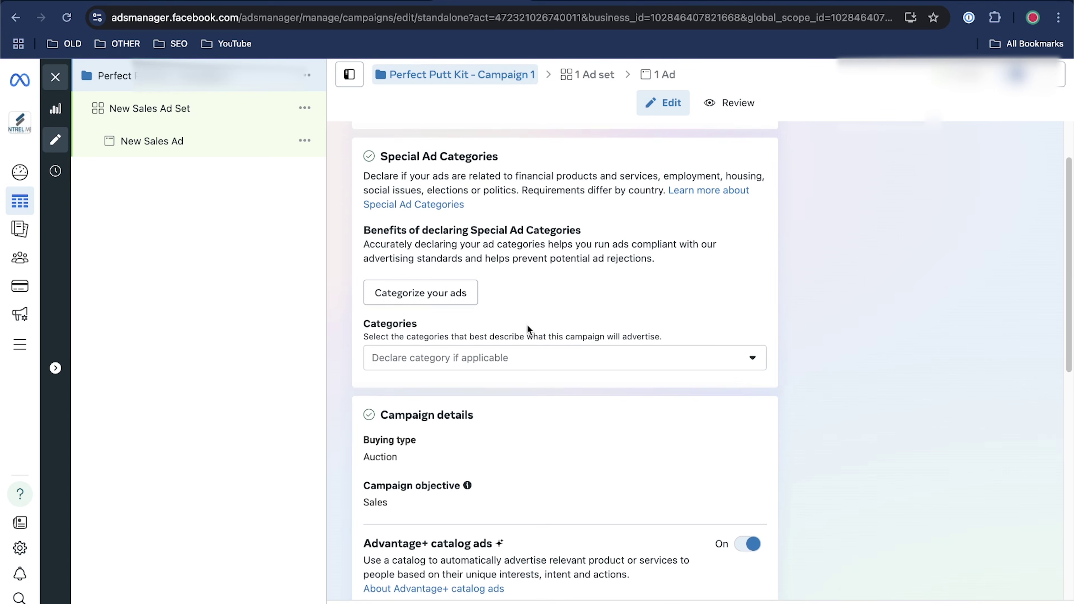
{"action": "left_click", "coordinate": [549, 358]}
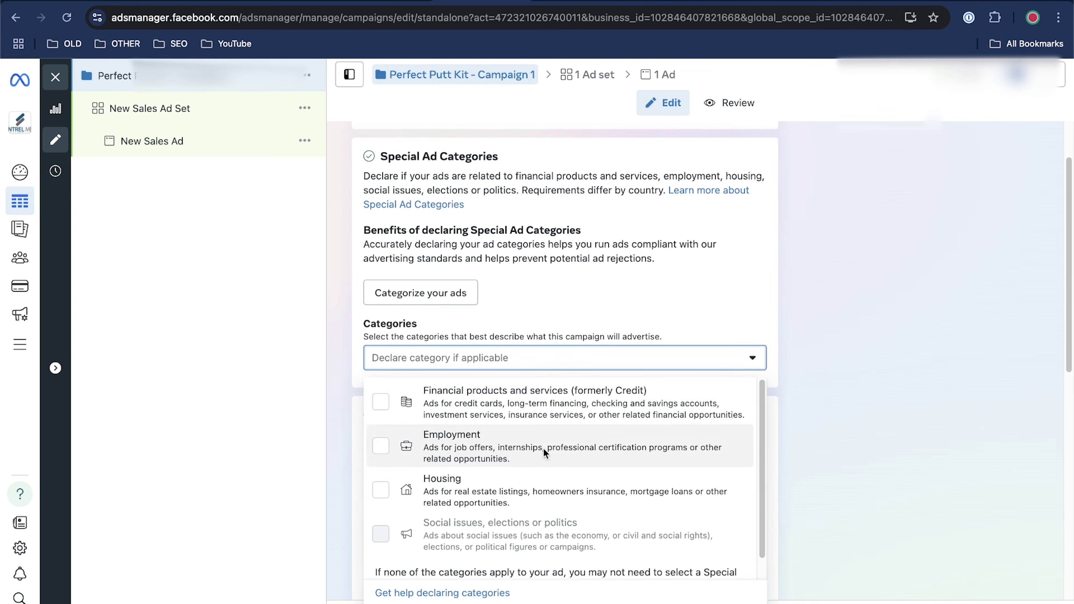
{"action": "left_click", "coordinate": [739, 359]}
Turn off Advantage+ catalog ads in the campaign details
{"action": "scroll", "coordinate": [697, 321], "scroll_direction": "down", "scroll_amount": 4}
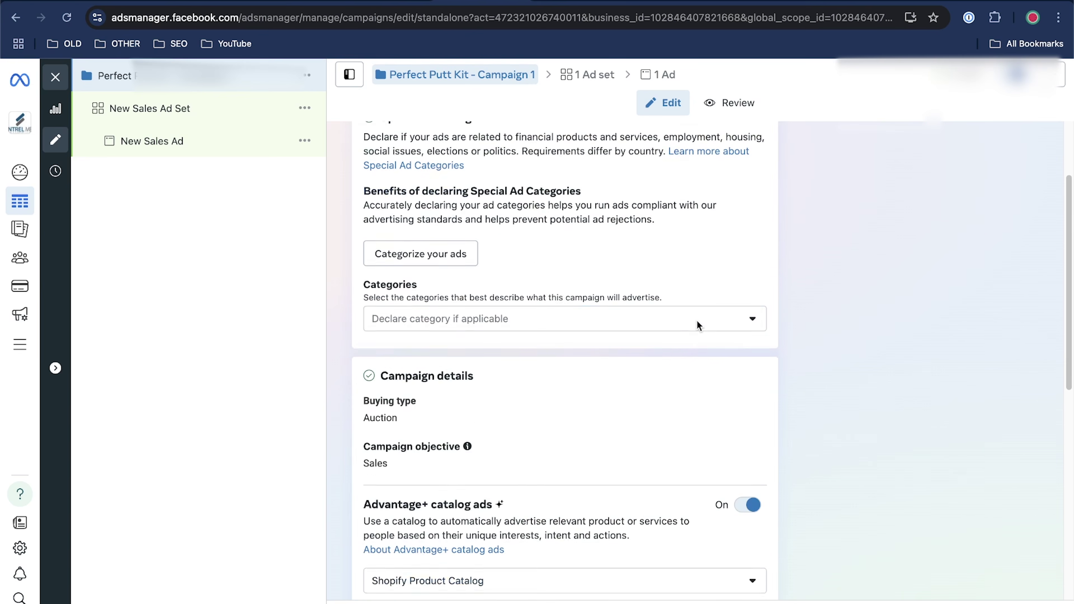
{"action": "scroll", "coordinate": [697, 321], "scroll_direction": "down", "scroll_amount": 2}
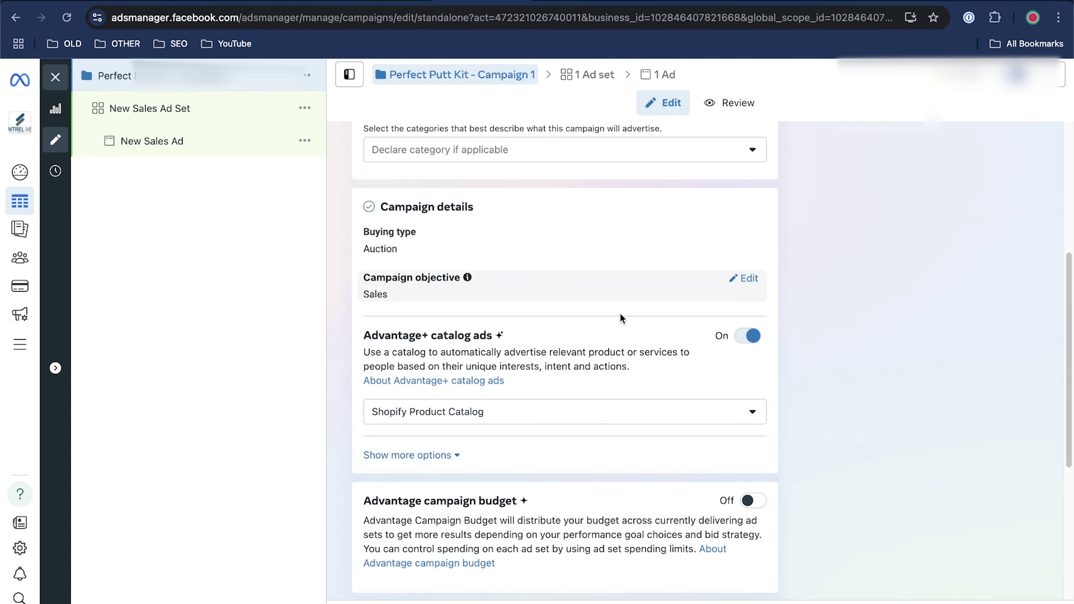
{"action": "scroll", "coordinate": [828, 401], "scroll_direction": "down", "scroll_amount": 3}
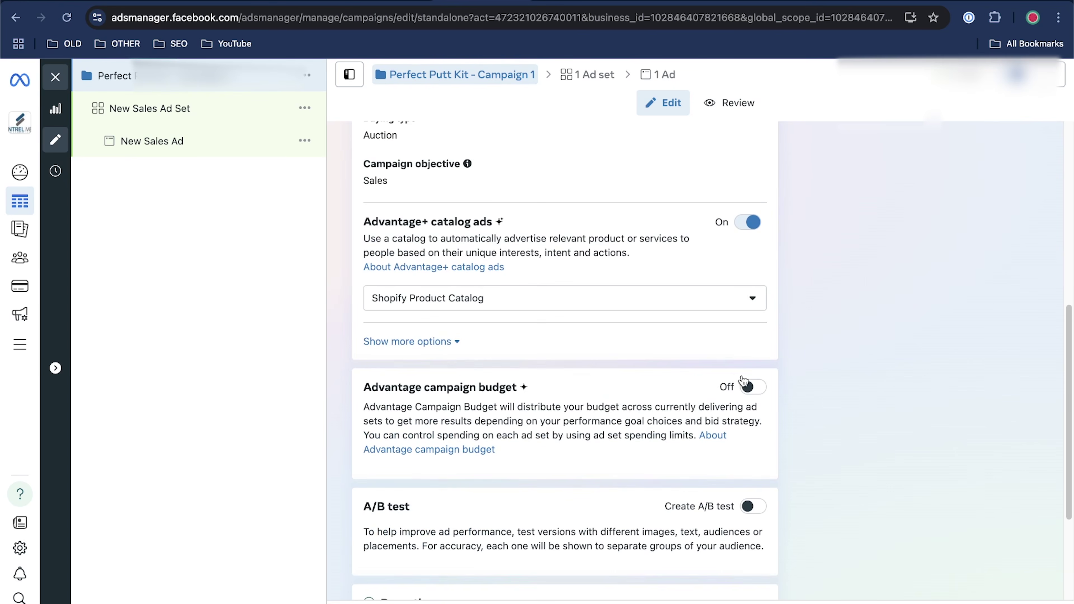
{"action": "left_click", "coordinate": [752, 223]}
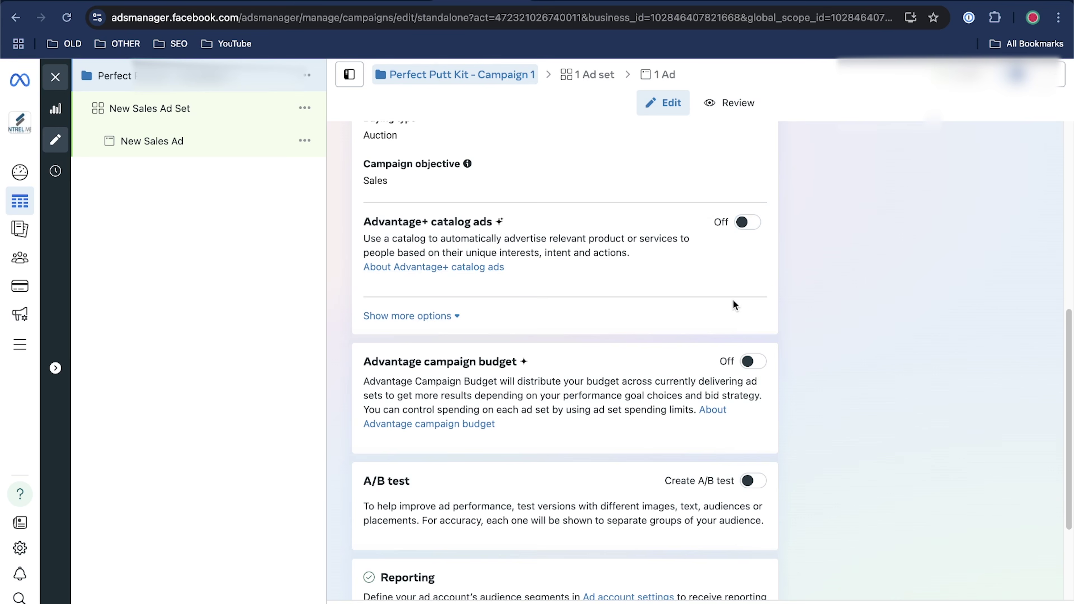
Turn on the Advantage campaign budget and set its daily budget to $50.00
{"action": "scroll", "coordinate": [733, 300], "scroll_direction": "down", "scroll_amount": 2}
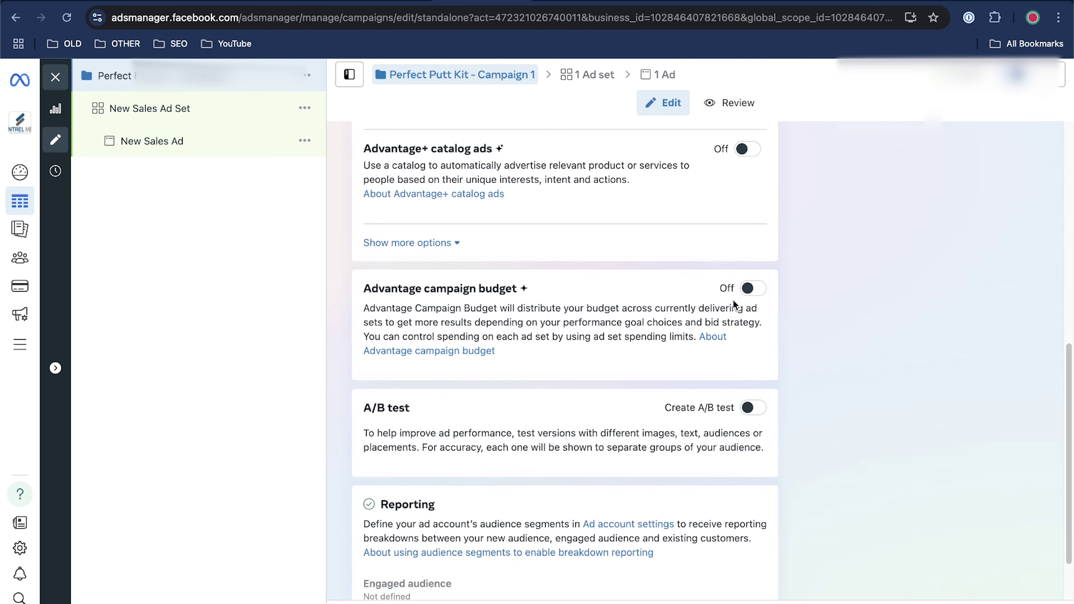
{"action": "left_click", "coordinate": [759, 293]}
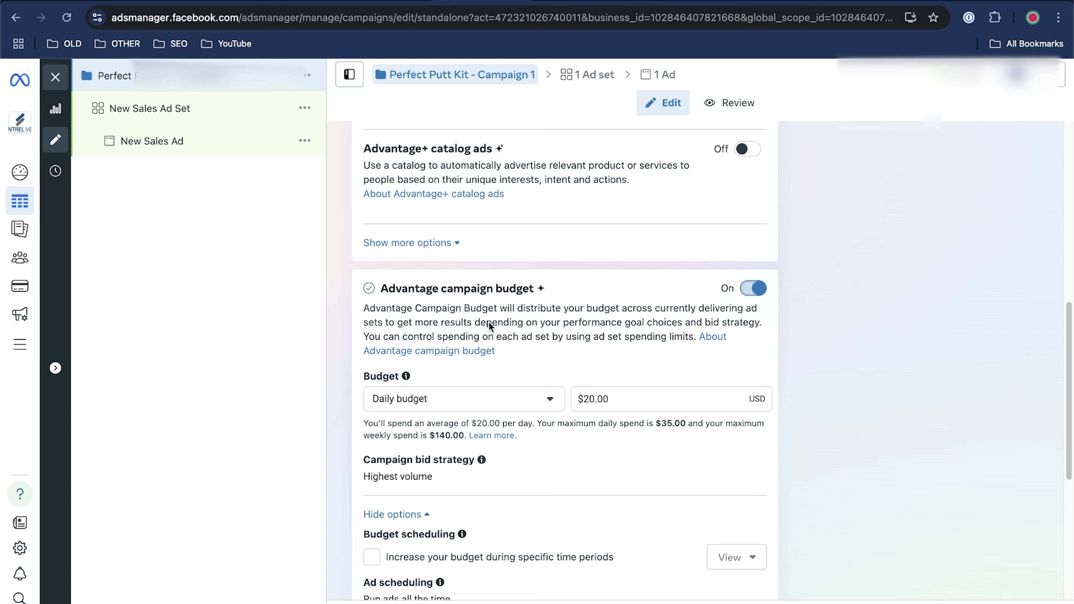
{"action": "scroll", "coordinate": [623, 404], "scroll_direction": "down", "scroll_amount": 3}
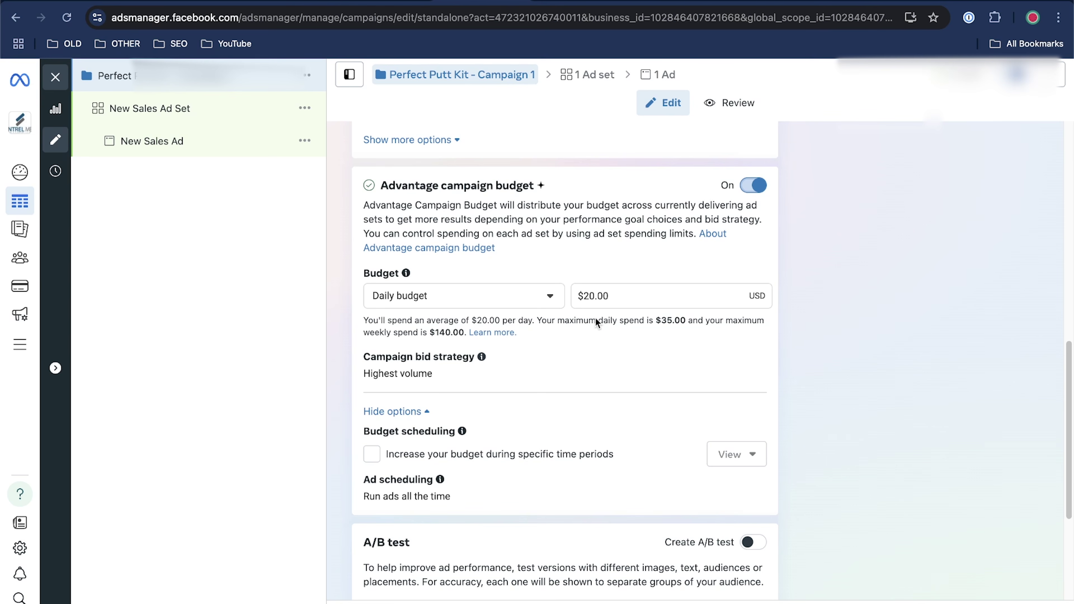
{"action": "left_click", "coordinate": [618, 298]}
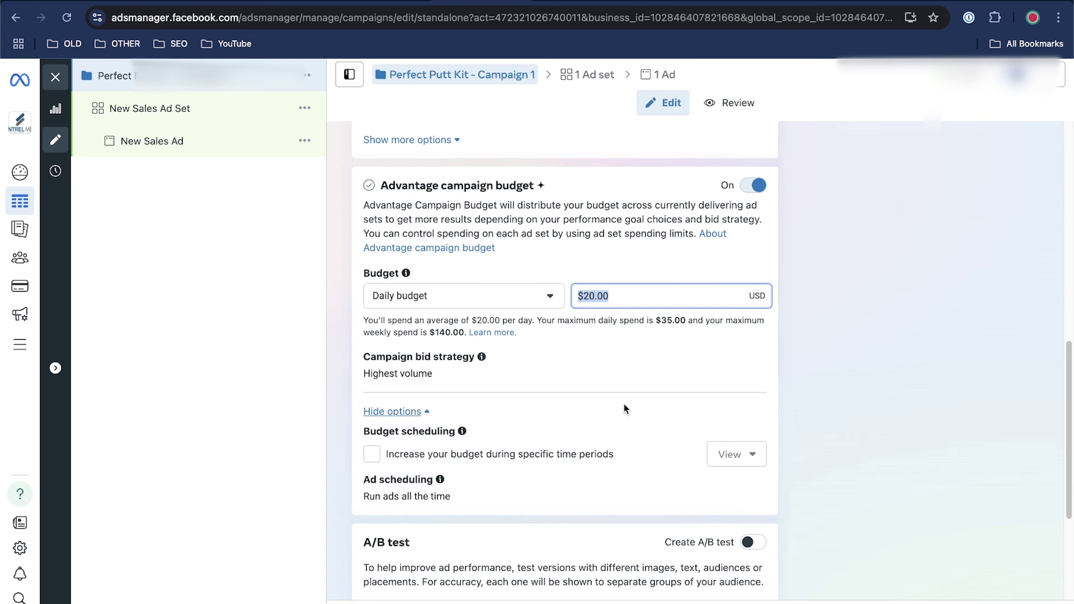
{"action": "type", "text": "50"}
{"action": "left_click", "coordinate": [636, 365]}
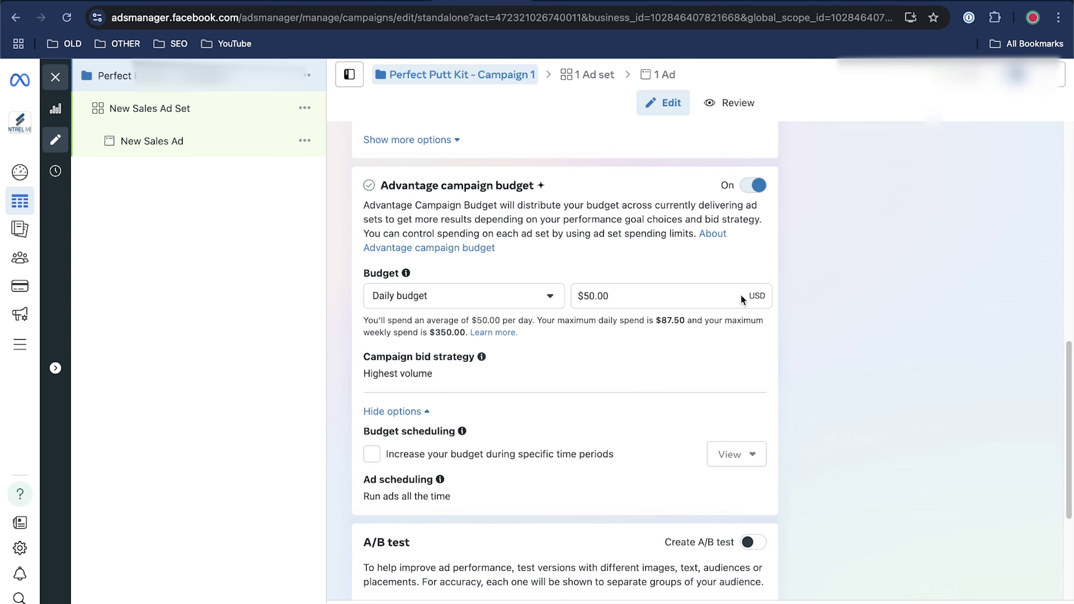
Try the budget scheduling option that increases the budget during specific time periods, and turn it back off
{"action": "scroll", "coordinate": [791, 333], "scroll_direction": "down", "scroll_amount": 3}
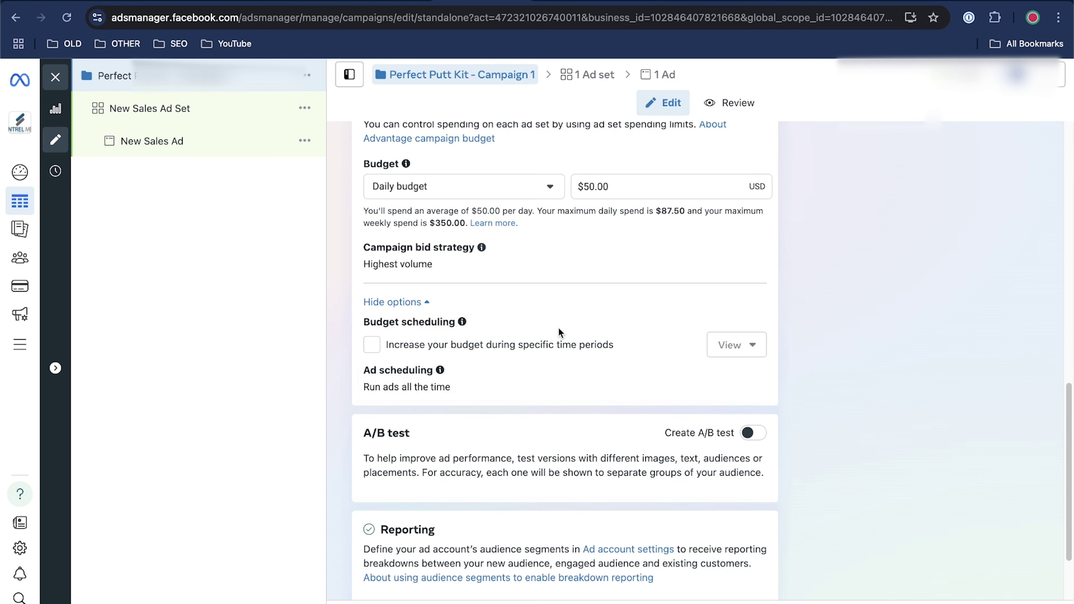
{"action": "left_click", "coordinate": [372, 345]}
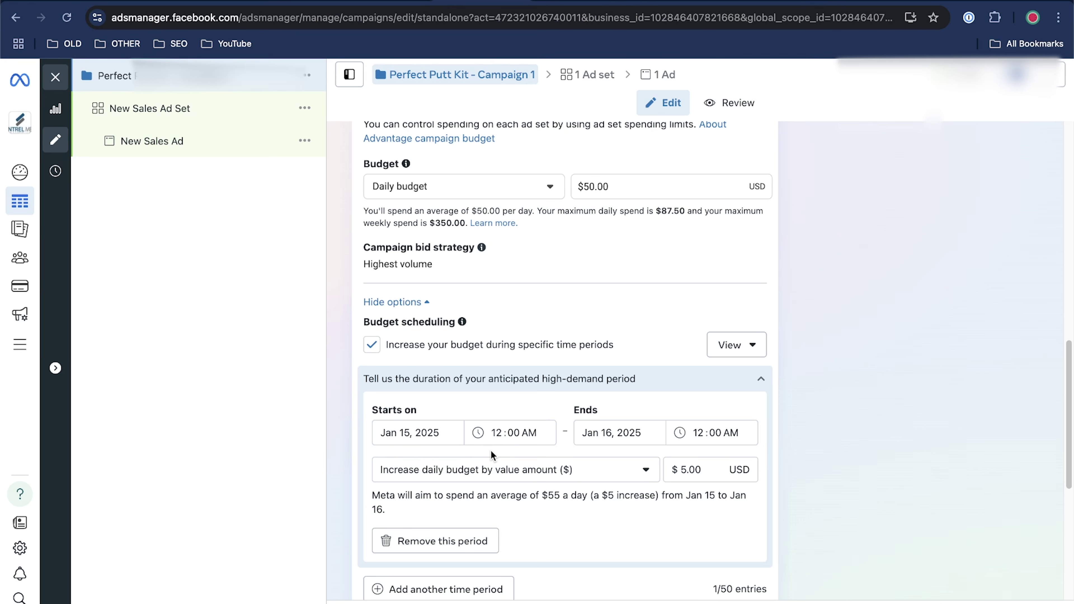
{"action": "left_click", "coordinate": [373, 347]}
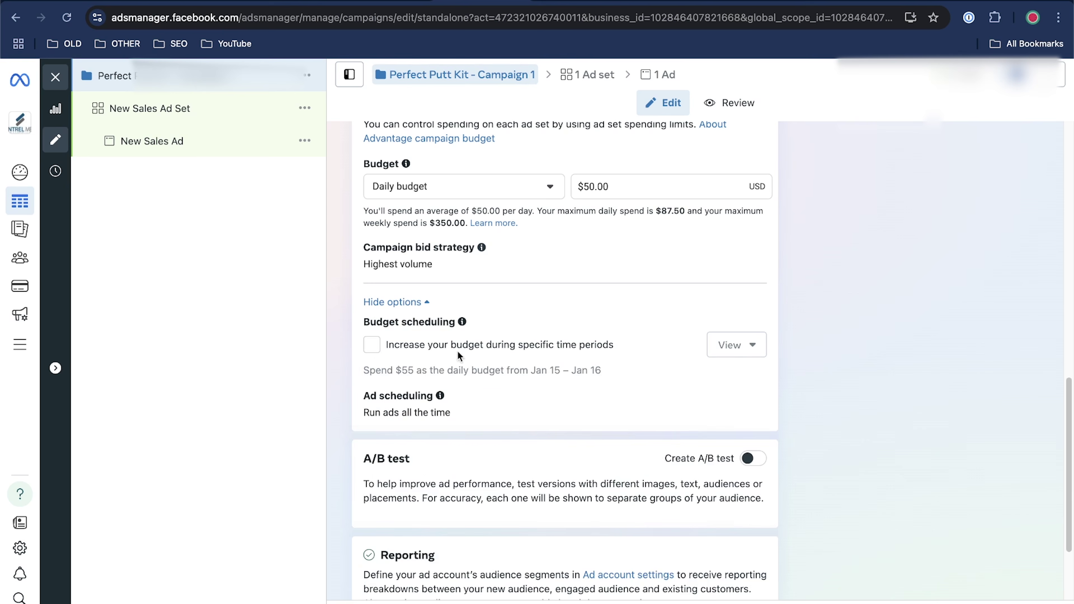
Continue from the campaign settings to the ad set and name it "Ad Set 1"
{"action": "scroll", "coordinate": [566, 346], "scroll_direction": "down", "scroll_amount": 2}
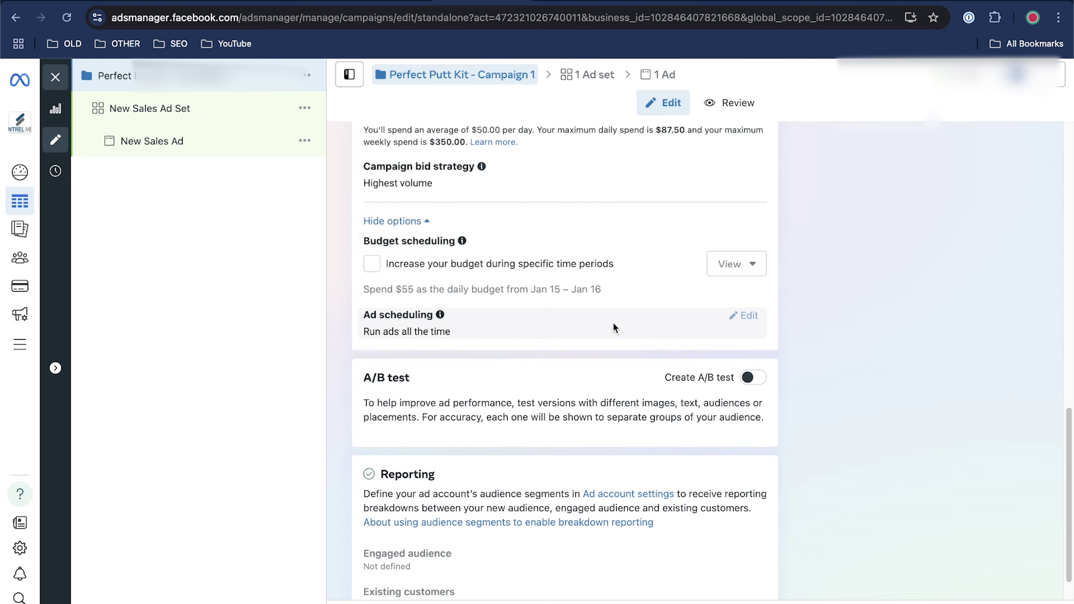
{"action": "scroll", "coordinate": [612, 335], "scroll_direction": "down", "scroll_amount": 2}
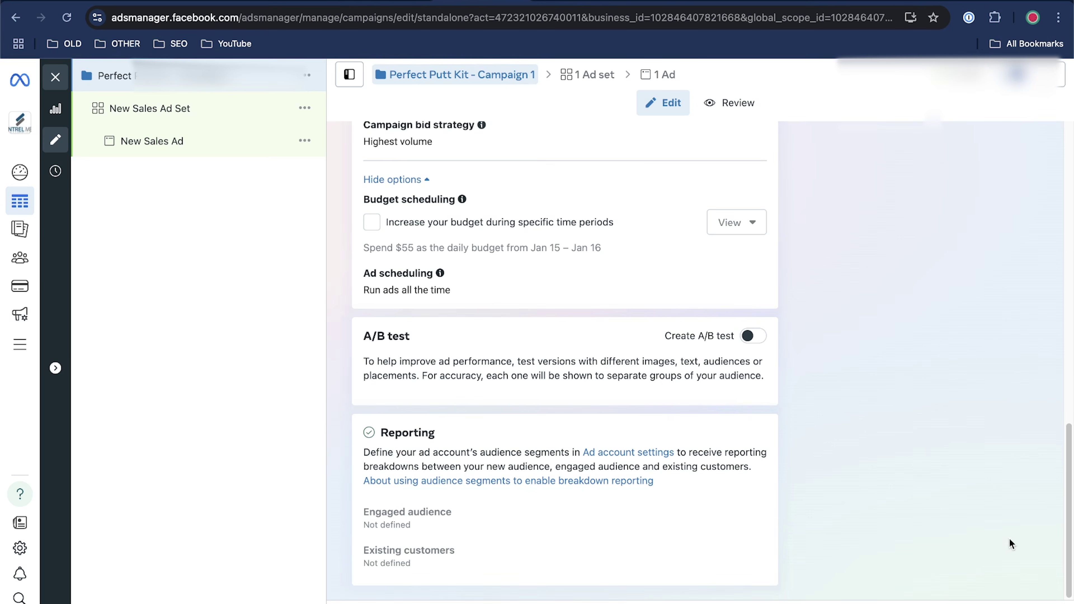
{"action": "left_click", "coordinate": [1032, 603]}
{"action": "left_click_drag", "start_coordinate": [457, 178], "coordinate": [335, 188]}
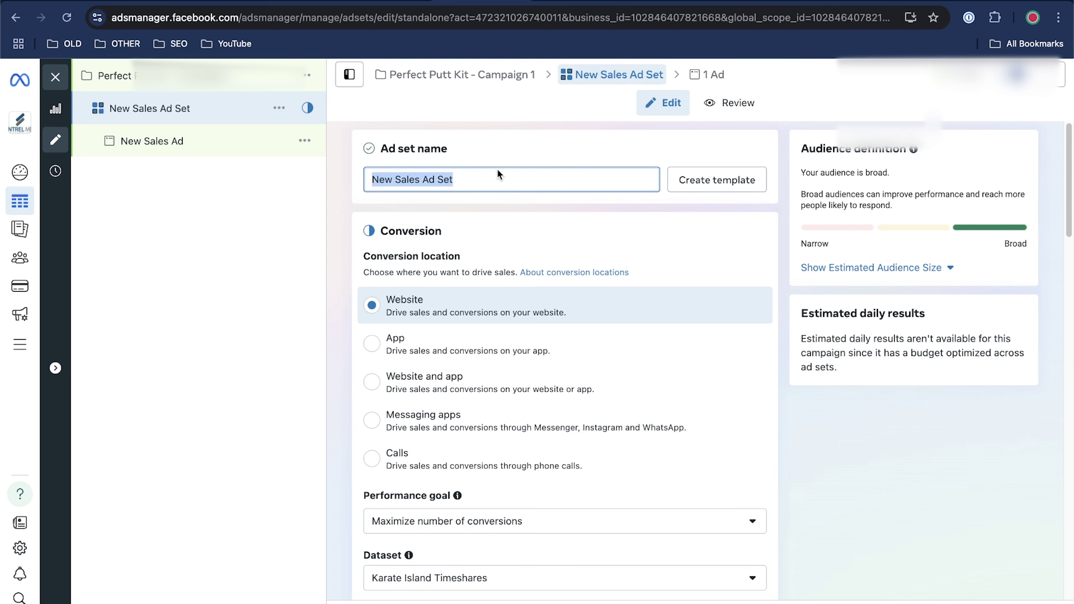
{"action": "type", "text": "Ad s"}
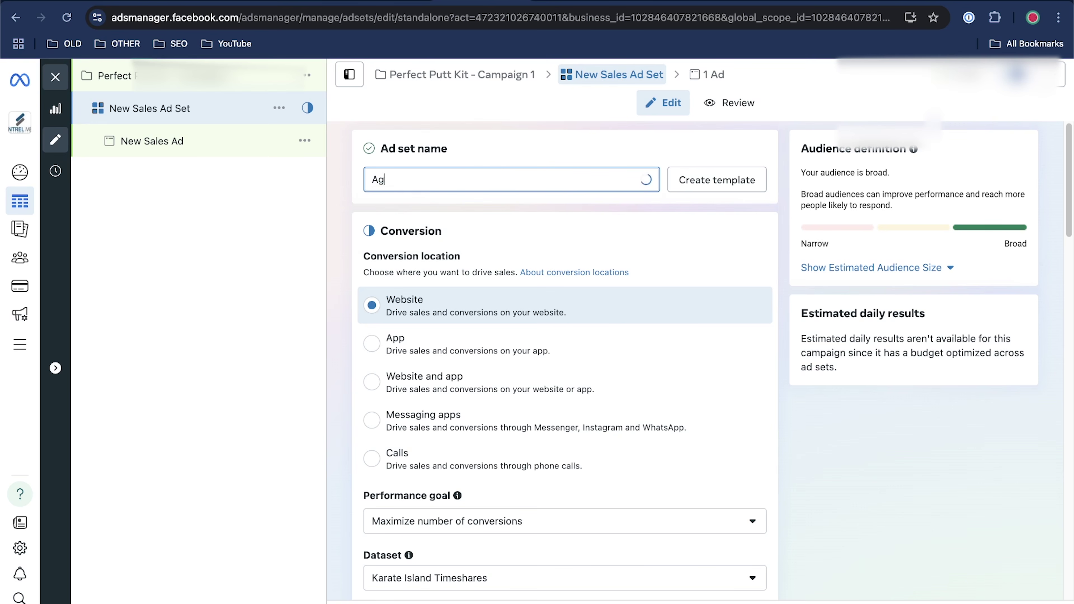
{"action": "key", "text": "BackSpace"}
{"action": "type", "text": "Set 1"}
Review the ad set's conversion location, available datasets and performance goal options without changing them
{"action": "scroll", "coordinate": [419, 302], "scroll_direction": "down", "scroll_amount": 1}
{"action": "scroll", "coordinate": [419, 302], "scroll_direction": "down", "scroll_amount": 2}
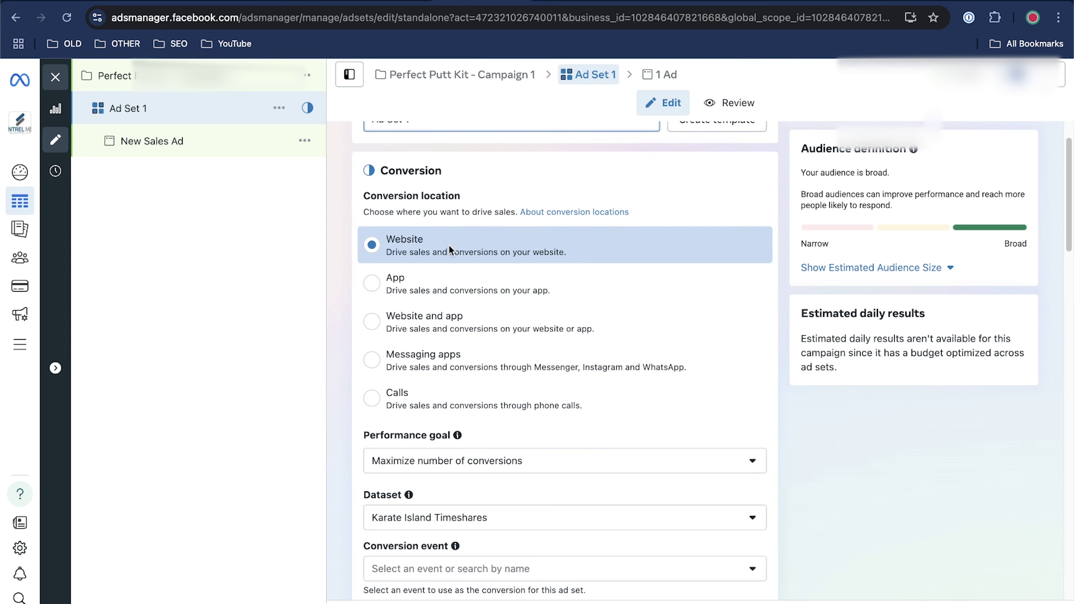
{"action": "scroll", "coordinate": [506, 400], "scroll_direction": "down", "scroll_amount": 5}
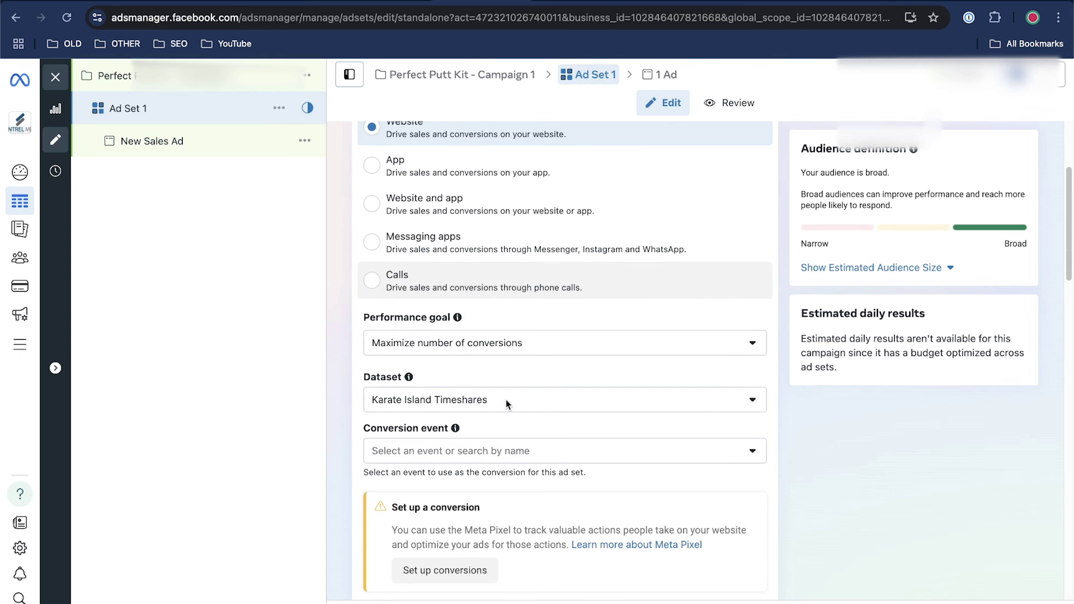
{"action": "left_click", "coordinate": [473, 404]}
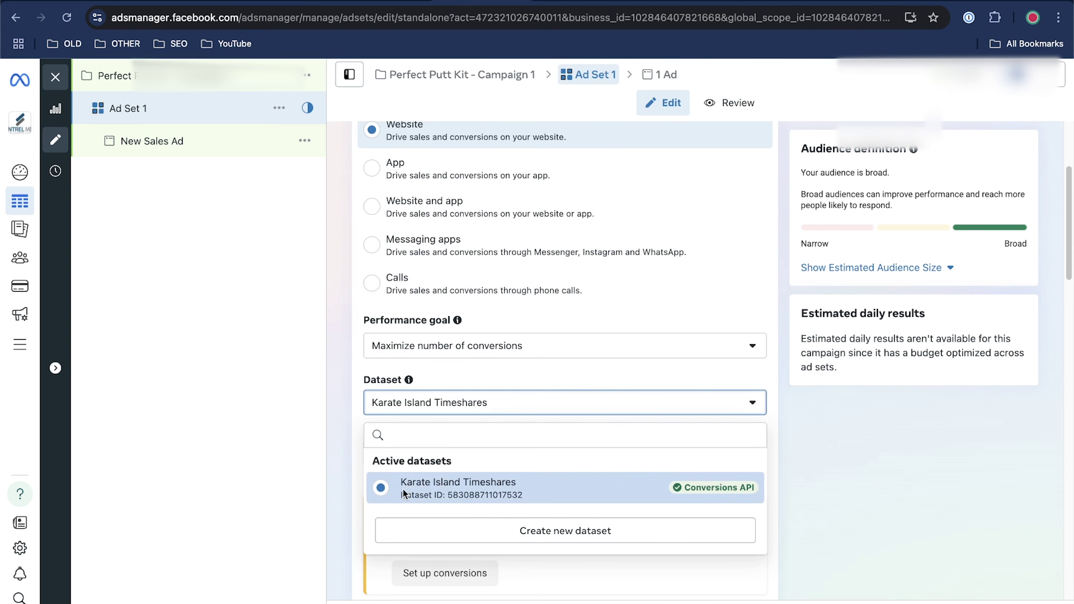
{"action": "left_click", "coordinate": [499, 346]}
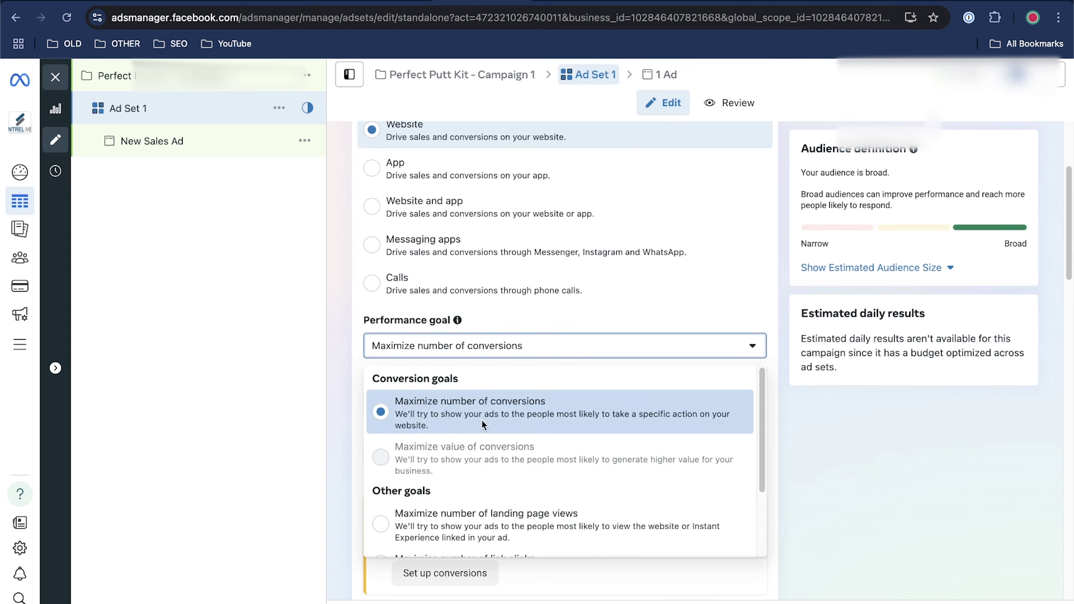
{"action": "scroll", "coordinate": [550, 419], "scroll_direction": "down", "scroll_amount": 3}
{"action": "scroll", "coordinate": [551, 419], "scroll_direction": "up", "scroll_amount": 1}
{"action": "scroll", "coordinate": [551, 419], "scroll_direction": "down", "scroll_amount": 1}
{"action": "scroll", "coordinate": [550, 420], "scroll_direction": "down", "scroll_amount": 1}
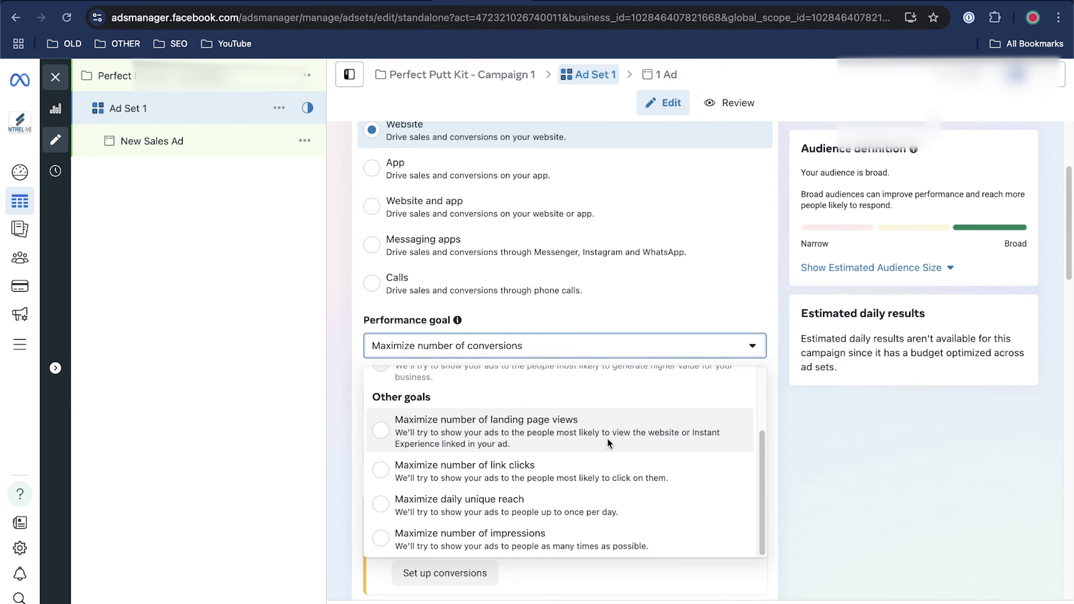
{"action": "left_click", "coordinate": [657, 328]}
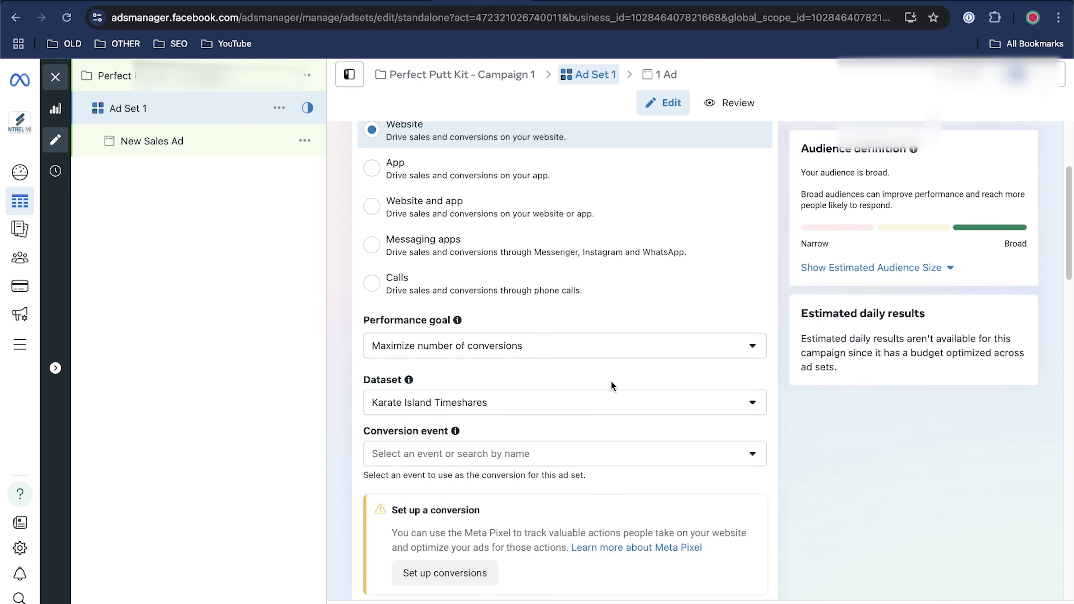
Set the ad set's conversion event to Purchase
{"action": "scroll", "coordinate": [577, 436], "scroll_direction": "down", "scroll_amount": 3}
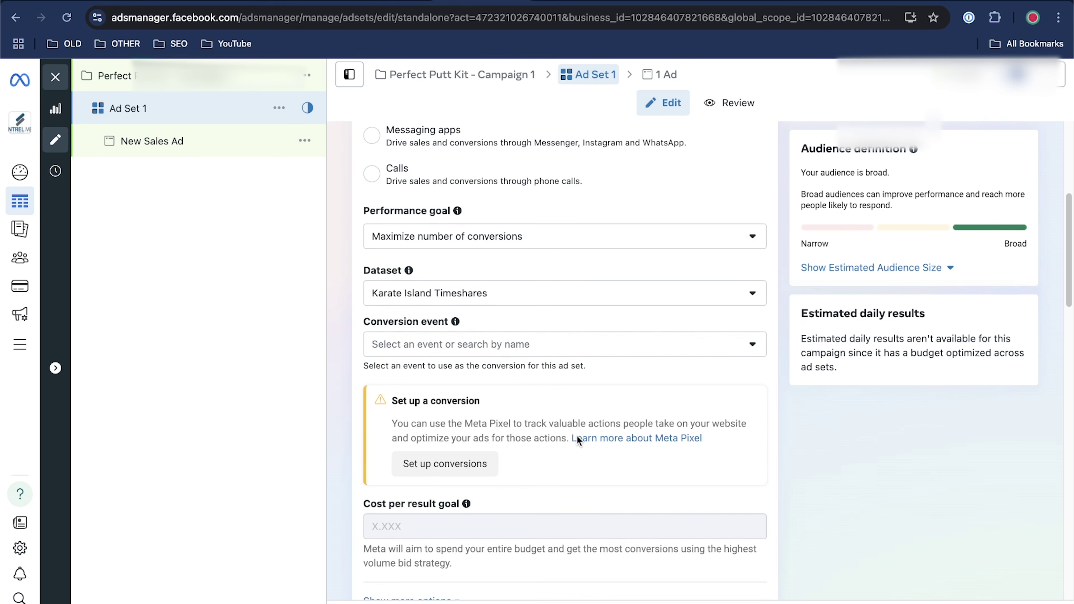
{"action": "left_click", "coordinate": [509, 344]}
{"action": "scroll", "coordinate": [481, 440], "scroll_direction": "down", "scroll_amount": 3}
{"action": "left_click", "coordinate": [480, 443]}
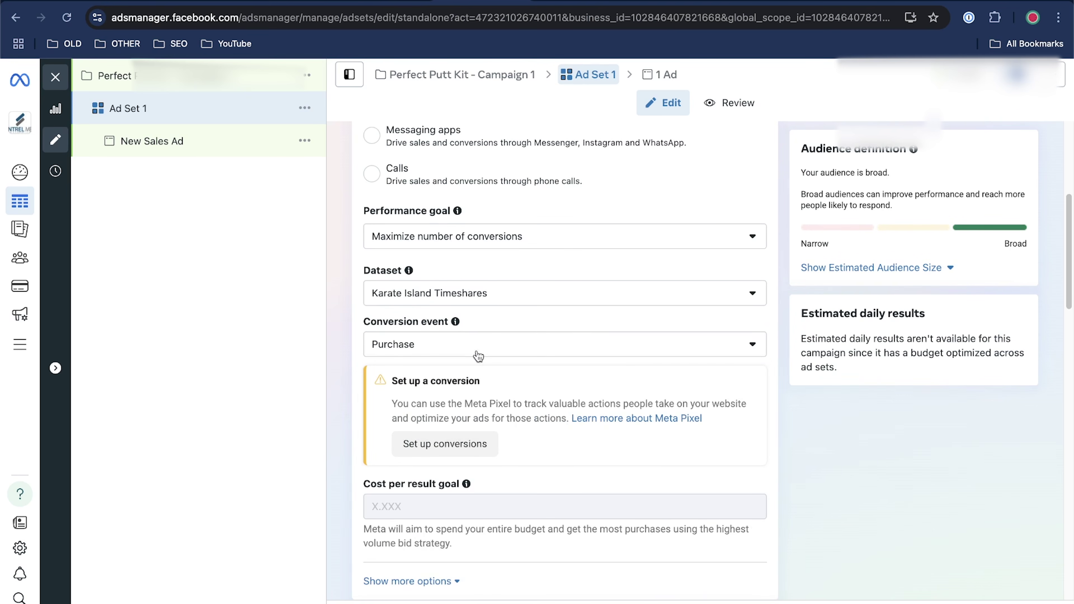
{"action": "left_click", "coordinate": [467, 342]}
{"action": "left_click", "coordinate": [478, 522]}
{"action": "left_click", "coordinate": [749, 107]}
Open conversion tracking setup with standard events and review the business categories and the recommended Ecommerce and retail events, including Purchase
{"action": "left_click", "coordinate": [466, 445]}
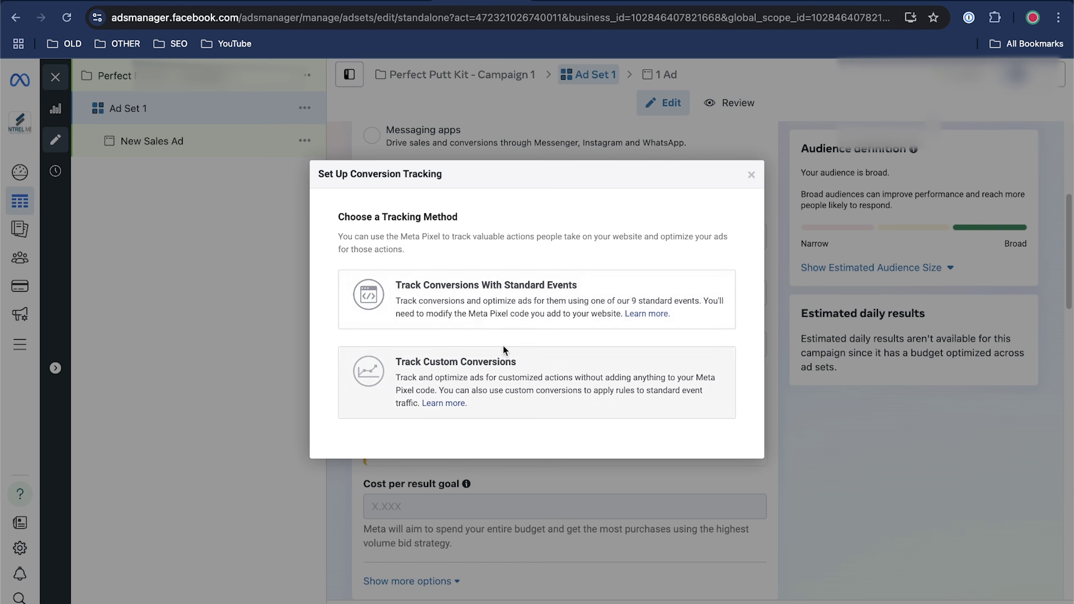
{"action": "left_click", "coordinate": [593, 320]}
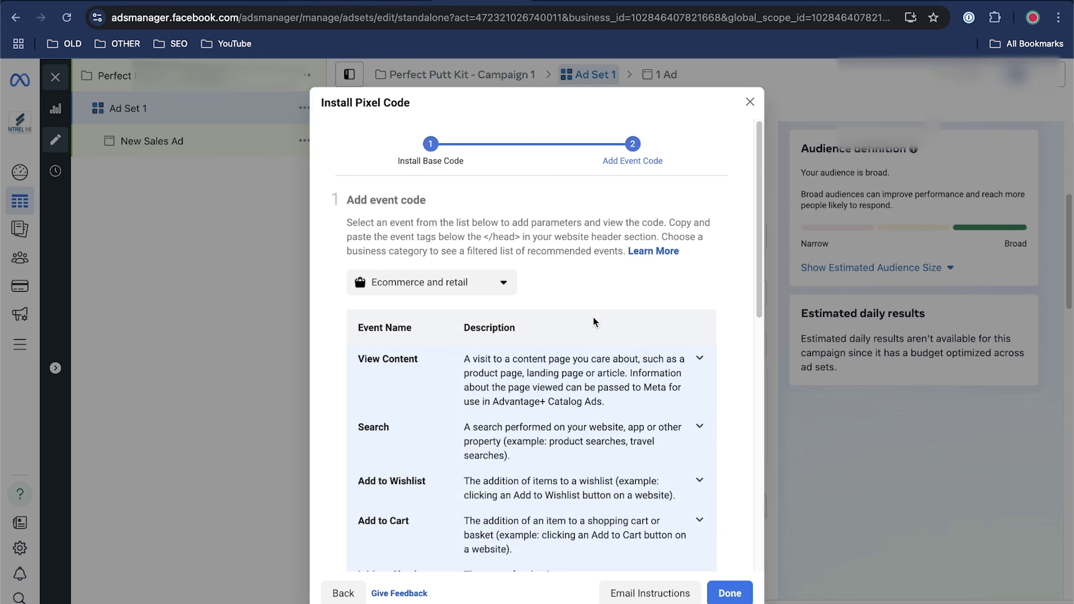
{"action": "left_click", "coordinate": [467, 285]}
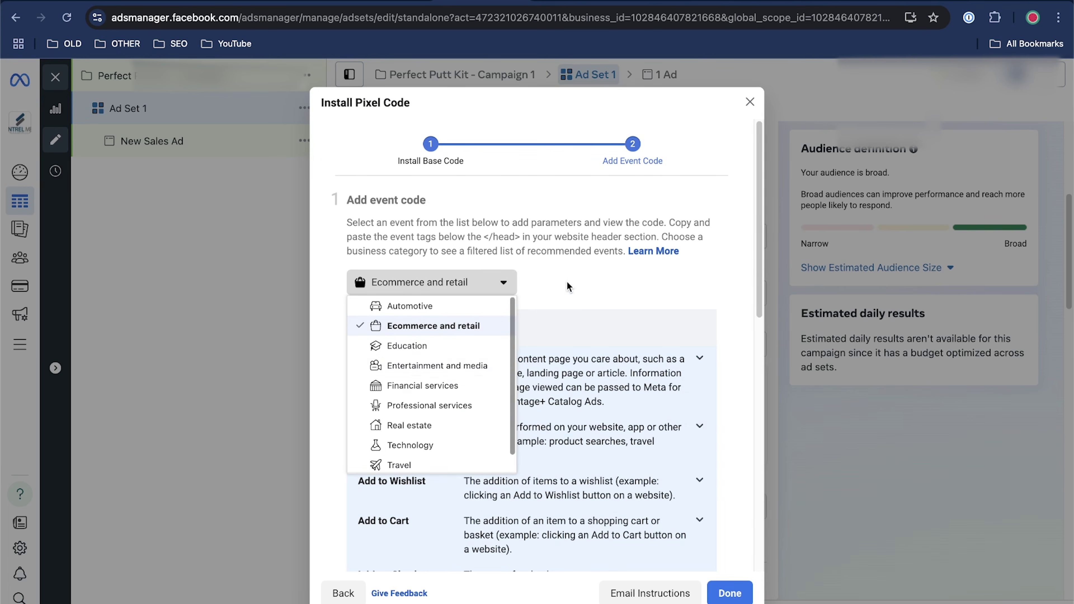
{"action": "left_click", "coordinate": [597, 287]}
{"action": "scroll", "coordinate": [467, 481], "scroll_direction": "down", "scroll_amount": 5}
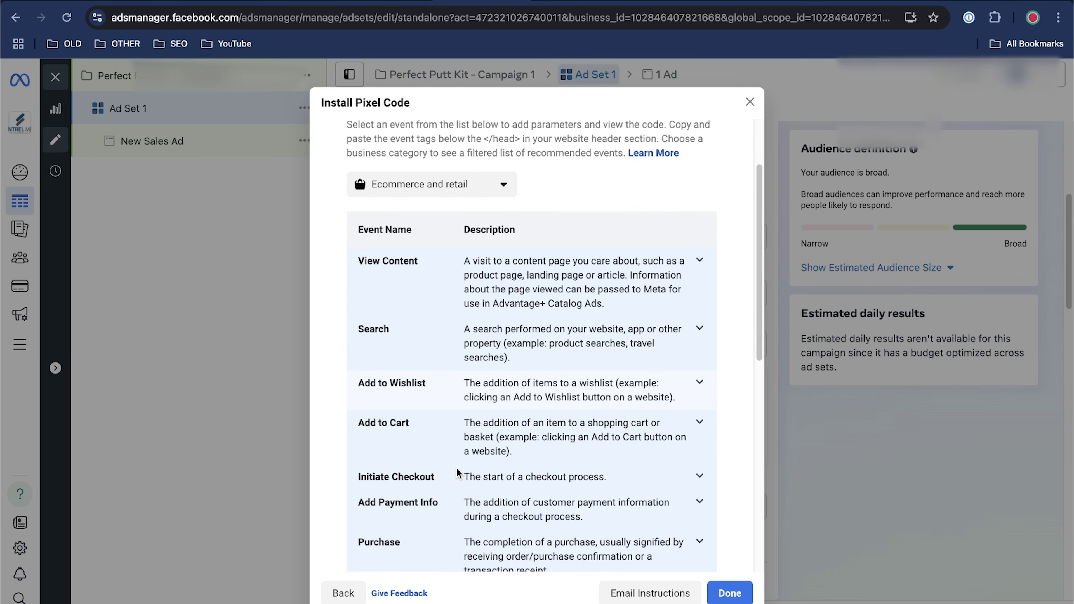
{"action": "scroll", "coordinate": [458, 474], "scroll_direction": "down", "scroll_amount": 5}
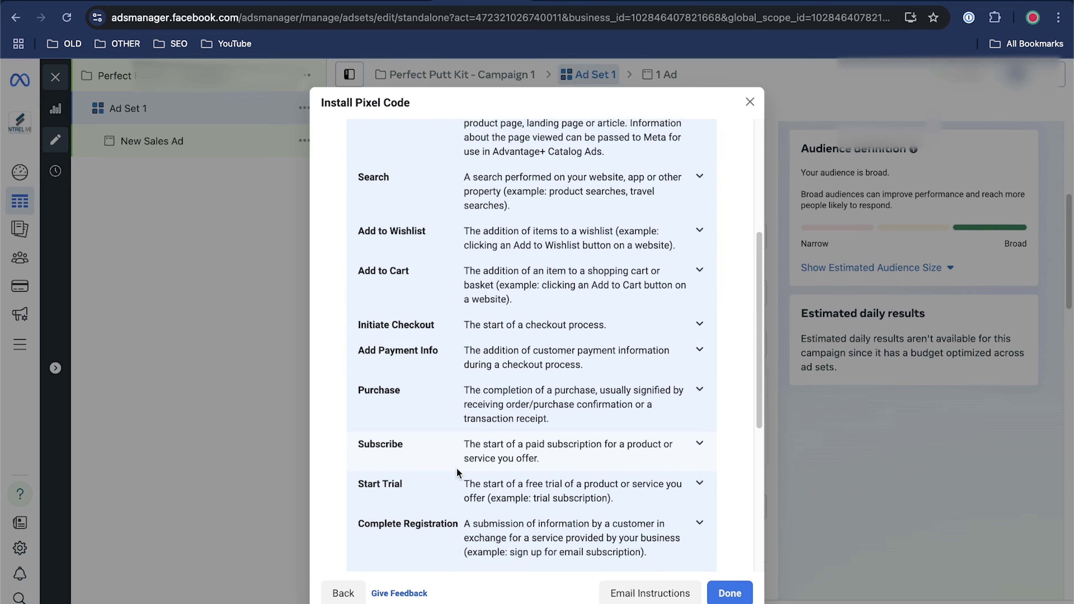
{"action": "left_click", "coordinate": [400, 396]}
{"action": "scroll", "coordinate": [574, 433], "scroll_direction": "down", "scroll_amount": 8}
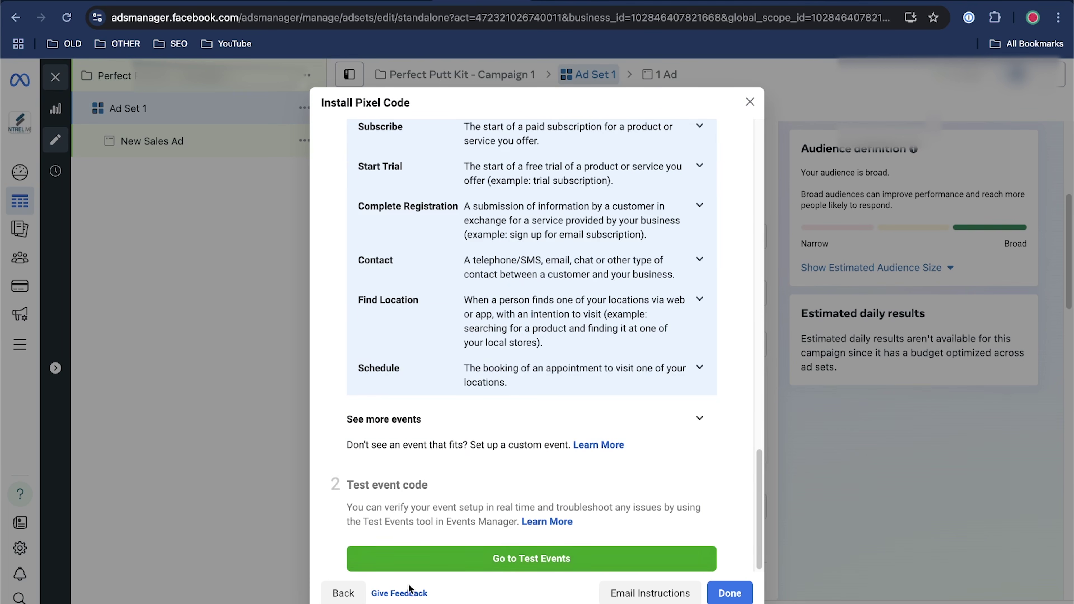
Open the Test Events tool from the pixel code setup, close its page and finish the pixel setup dialog
{"action": "left_click", "coordinate": [466, 560]}
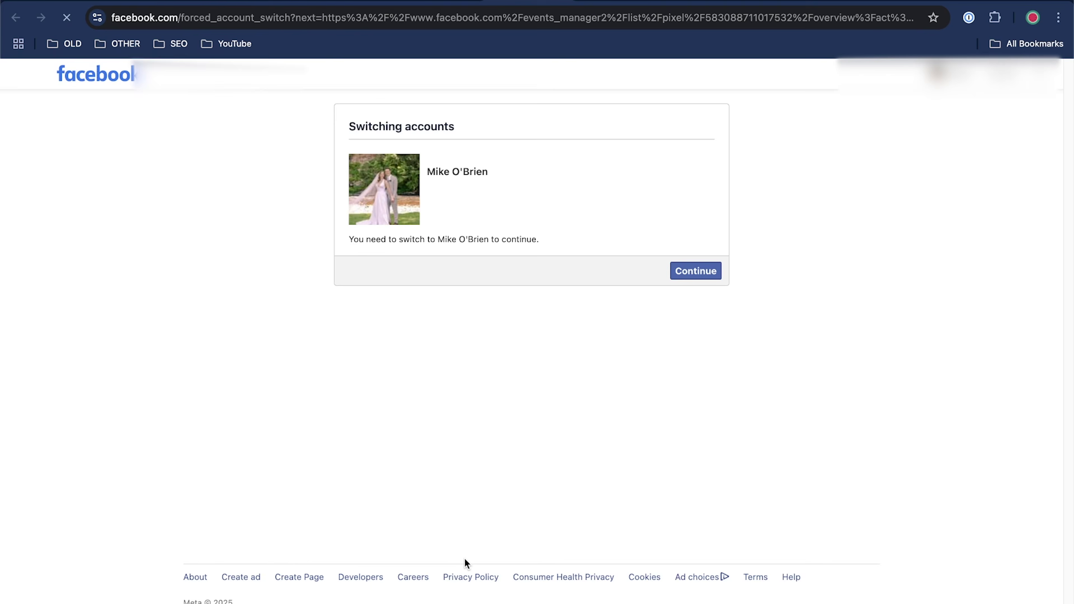
{"action": "key", "text": "super+w"}
{"action": "left_click", "coordinate": [730, 594]}
Review the ad set's budget and schedule, audience controls, included location and Advantage+ audience description without changing them
{"action": "scroll", "coordinate": [582, 491], "scroll_direction": "down", "scroll_amount": 10}
{"action": "scroll", "coordinate": [583, 497], "scroll_direction": "down", "scroll_amount": 1}
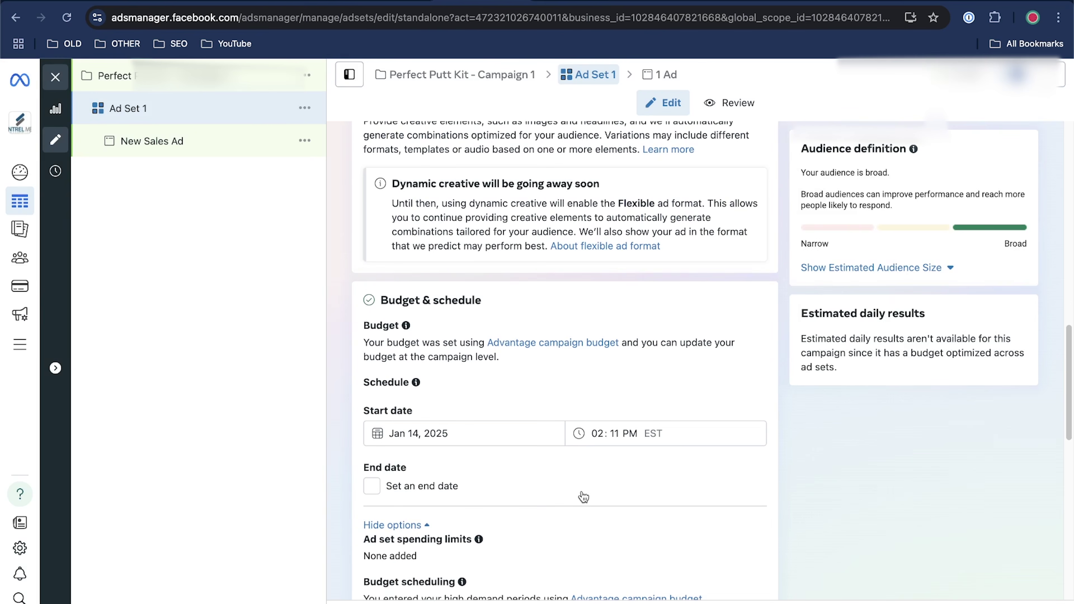
{"action": "scroll", "coordinate": [584, 497], "scroll_direction": "down", "scroll_amount": 2}
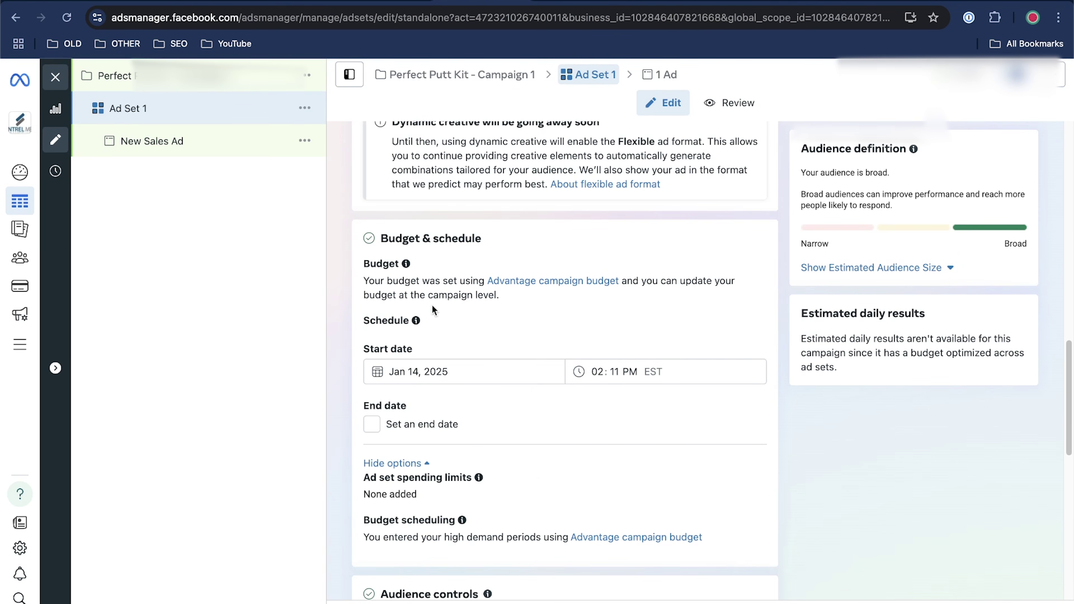
{"action": "scroll", "coordinate": [610, 460], "scroll_direction": "down", "scroll_amount": 10}
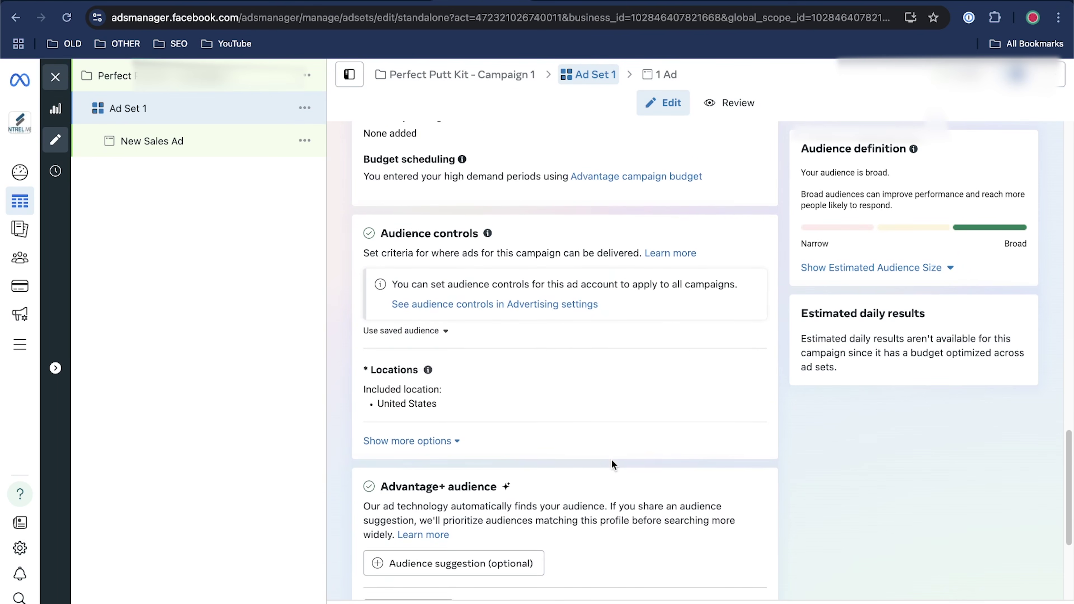
{"action": "scroll", "coordinate": [614, 464], "scroll_direction": "down", "scroll_amount": 2}
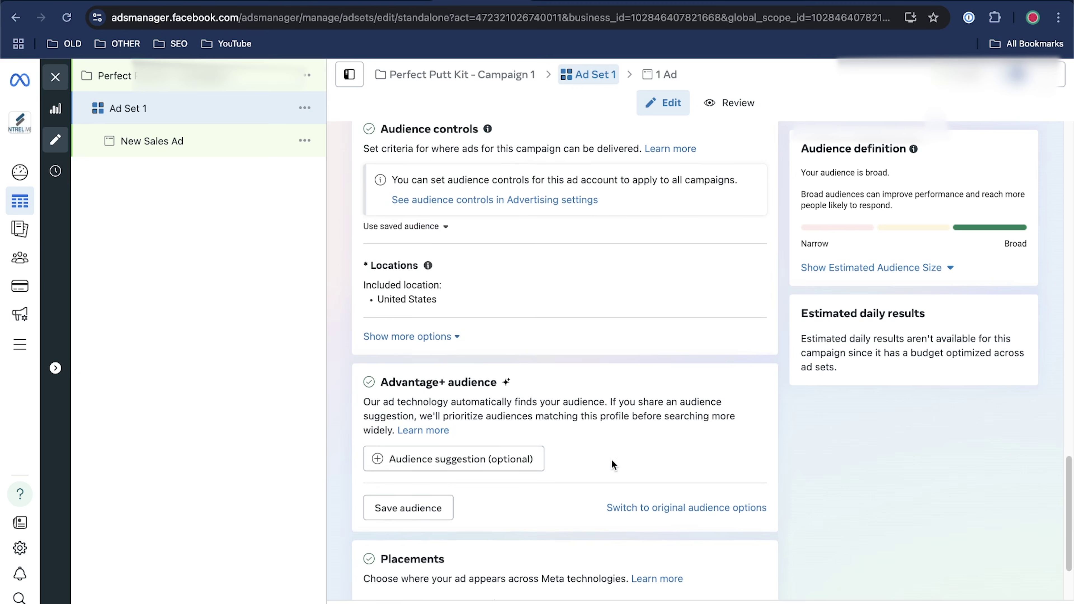
{"action": "mouse_move", "coordinate": [512, 311]}
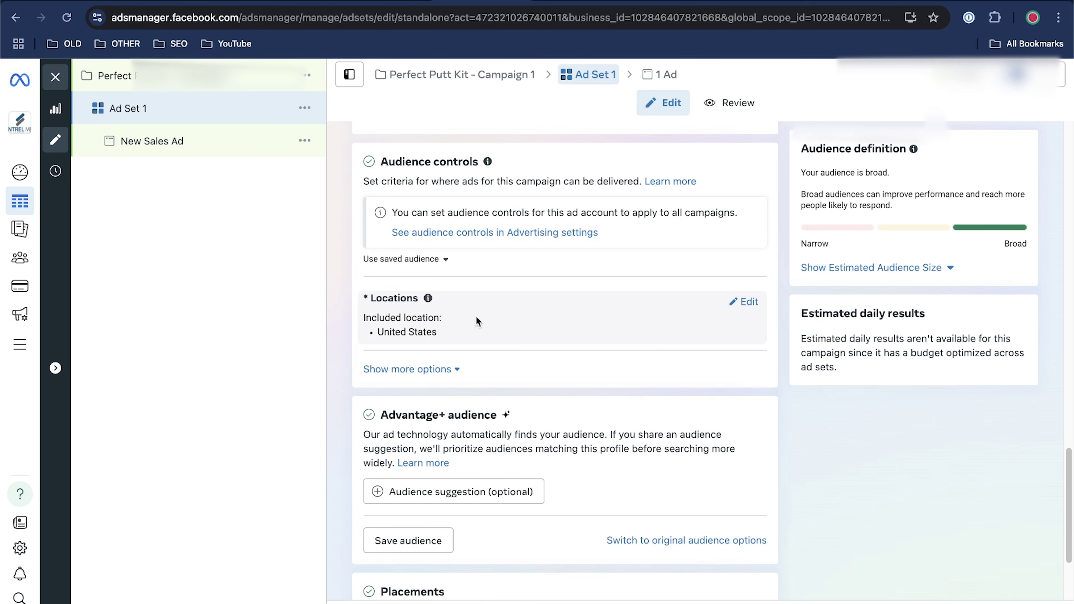
{"action": "left_click_drag", "start_coordinate": [375, 325], "coordinate": [425, 326]}
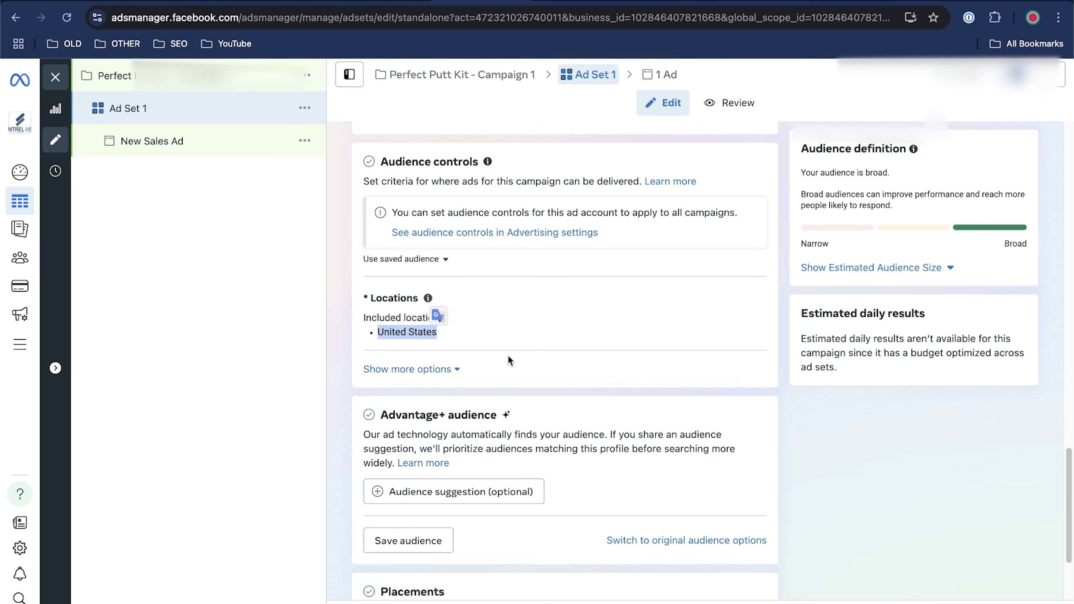
{"action": "scroll", "coordinate": [509, 360], "scroll_direction": "down", "scroll_amount": 3}
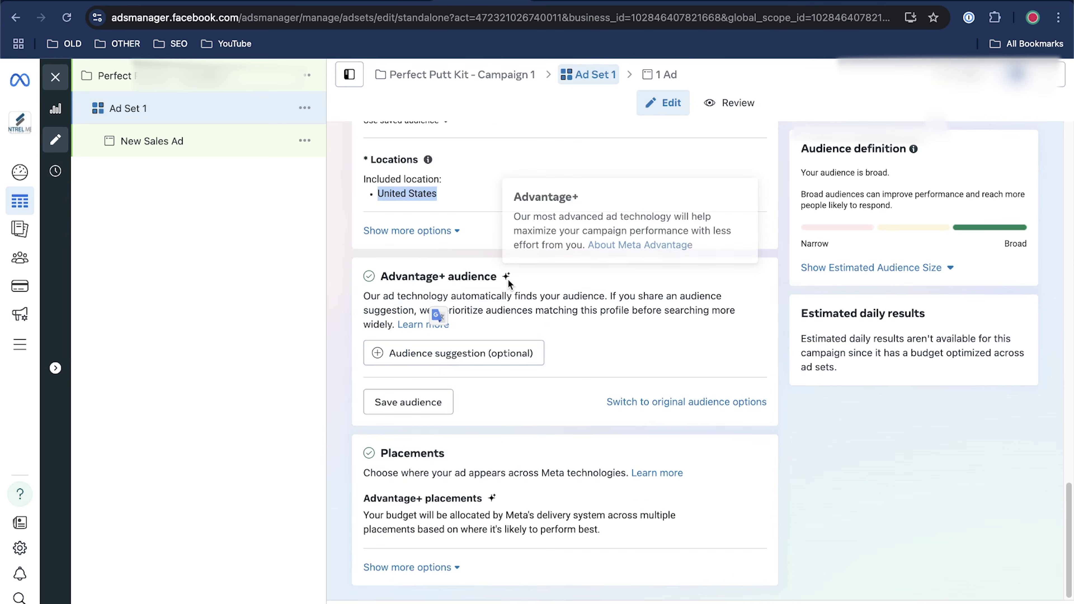
{"action": "left_click_drag", "start_coordinate": [479, 297], "coordinate": [631, 300]}
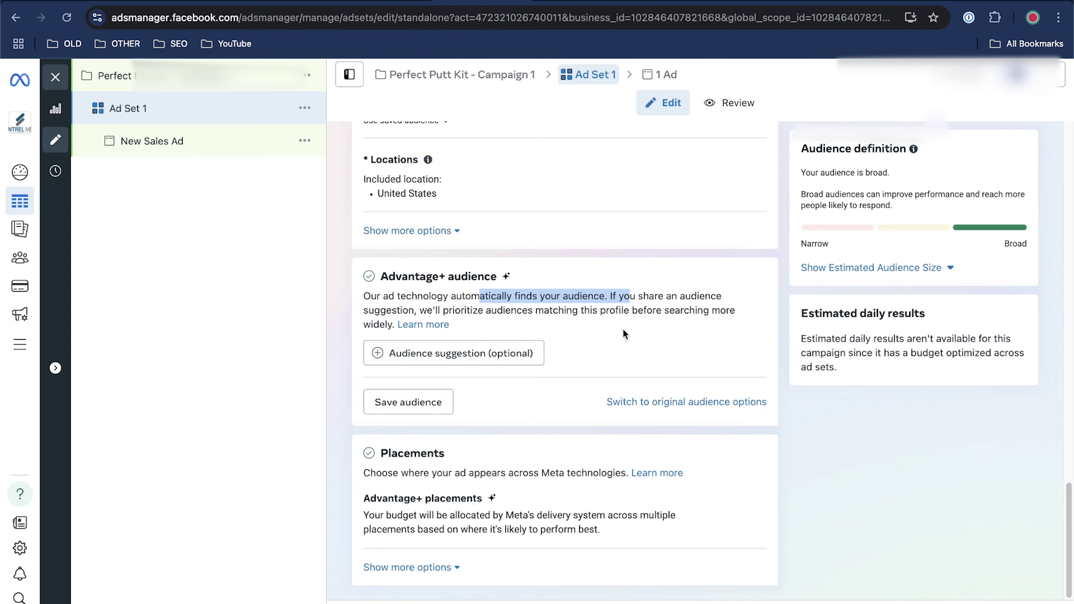
{"action": "left_click", "coordinate": [545, 323]}
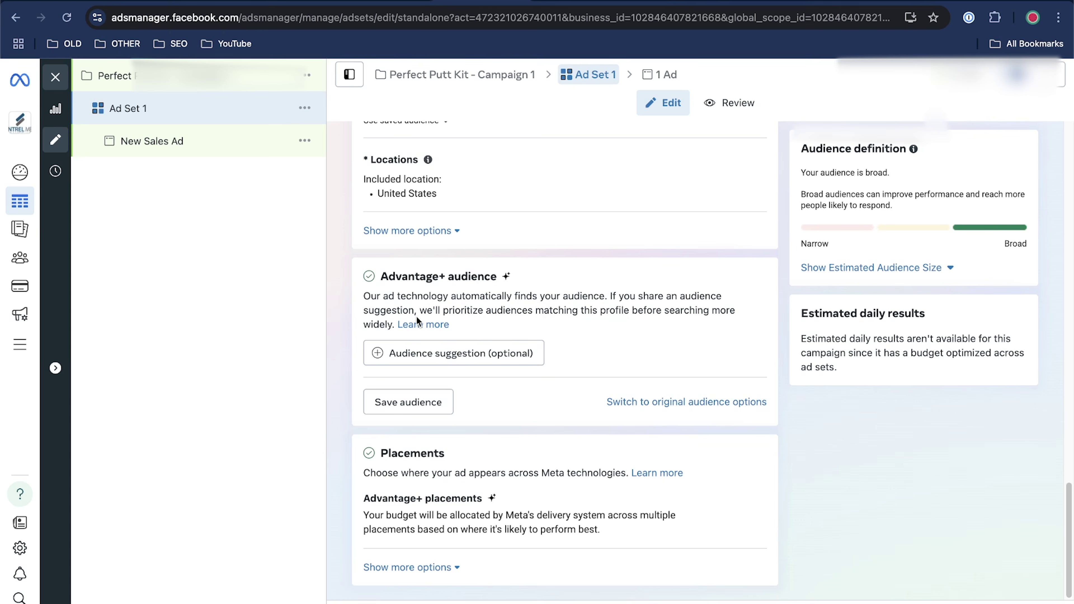
Switch the ad set to the original audience and review its custom audience, location, age, gender and detailed targeting options
{"action": "left_click", "coordinate": [647, 404]}
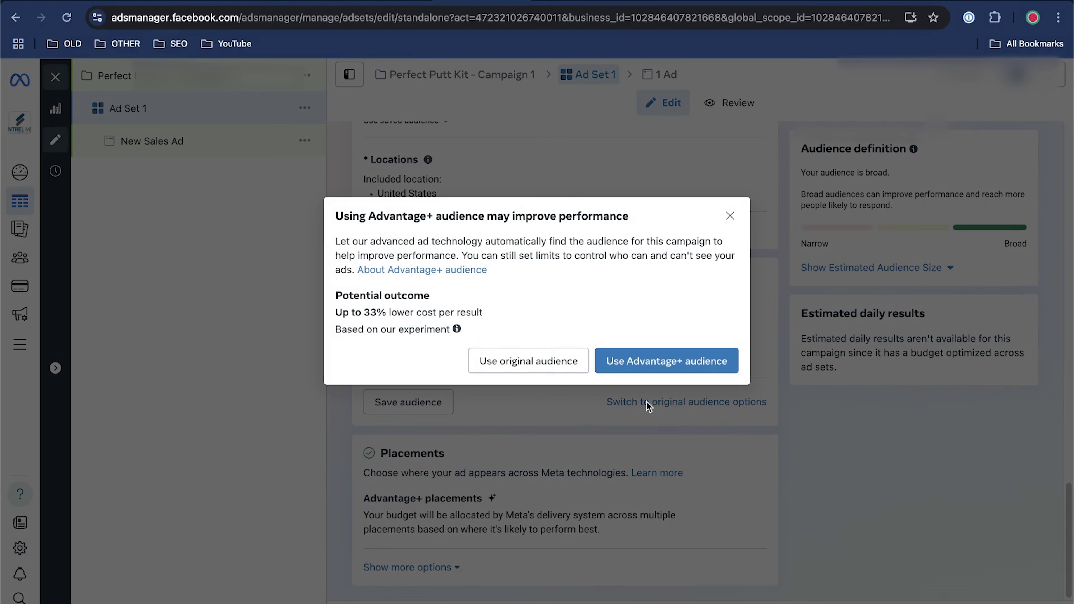
{"action": "left_click", "coordinate": [540, 361]}
{"action": "scroll", "coordinate": [540, 361], "scroll_direction": "down", "scroll_amount": 12}
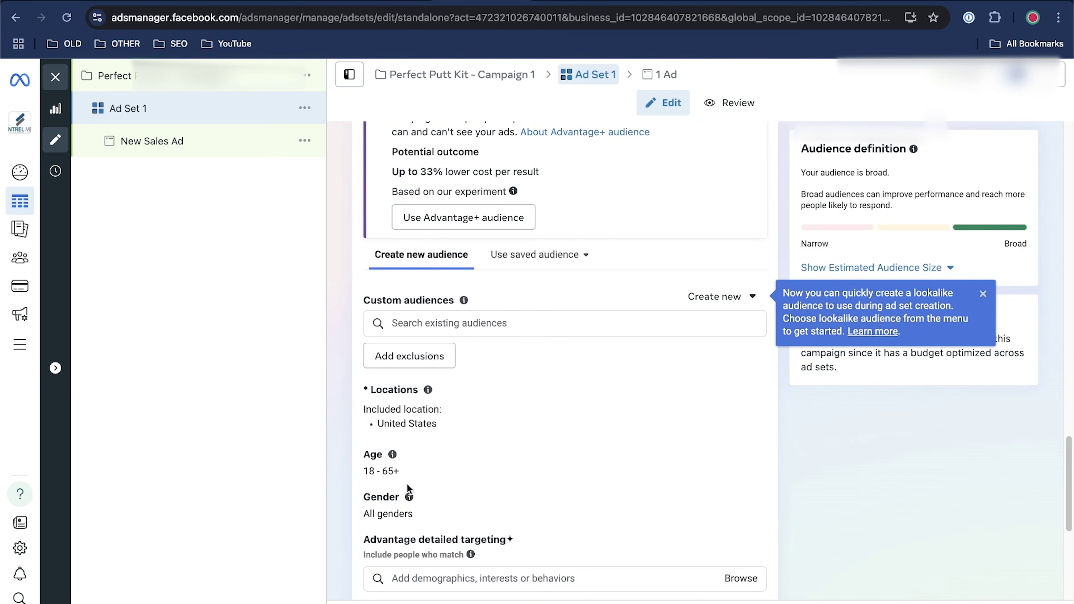
{"action": "scroll", "coordinate": [491, 510], "scroll_direction": "down", "scroll_amount": 4}
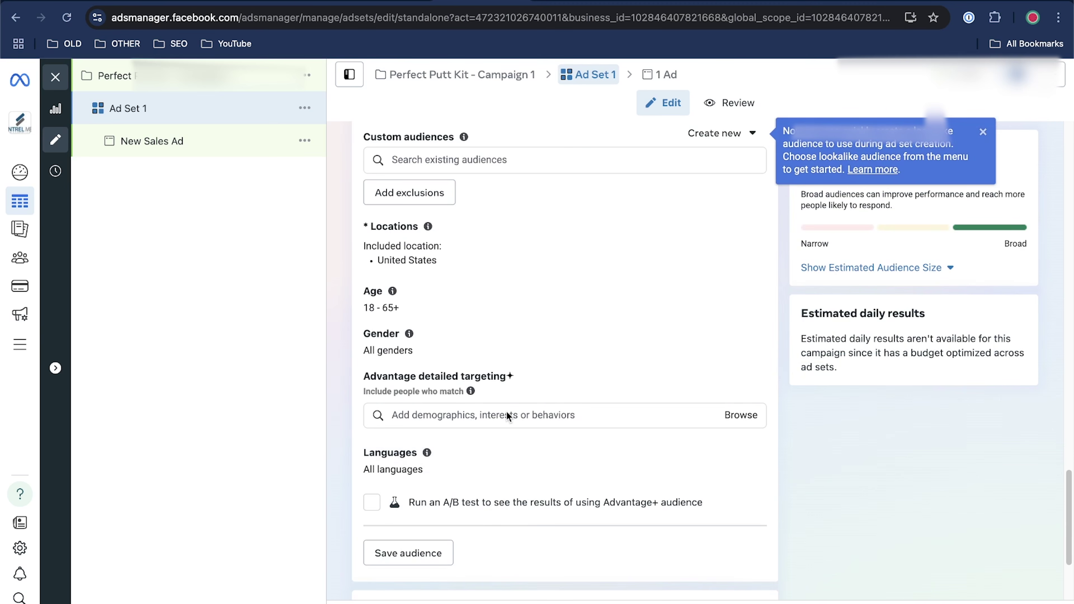
{"action": "scroll", "coordinate": [468, 470], "scroll_direction": "up", "scroll_amount": 5}
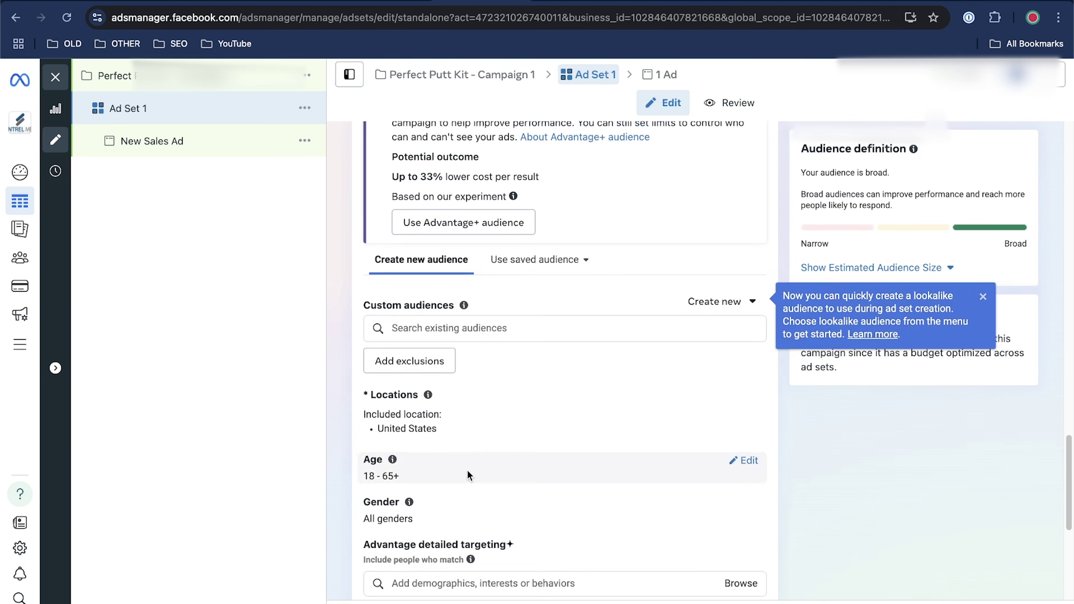
{"action": "scroll", "coordinate": [468, 471], "scroll_direction": "down", "scroll_amount": 1}
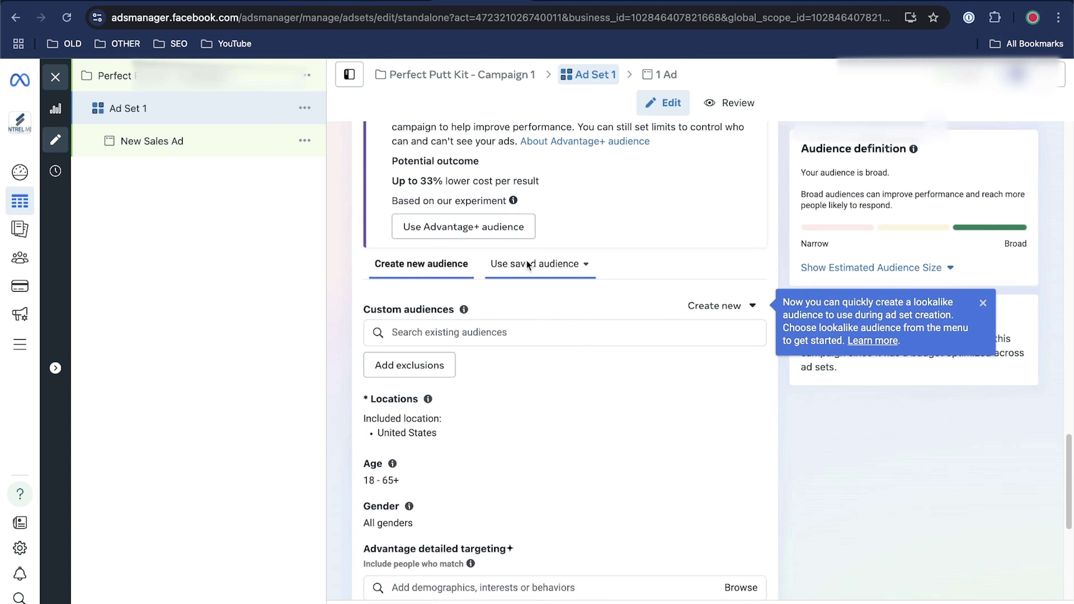
{"action": "scroll", "coordinate": [628, 334], "scroll_direction": "up", "scroll_amount": 2}
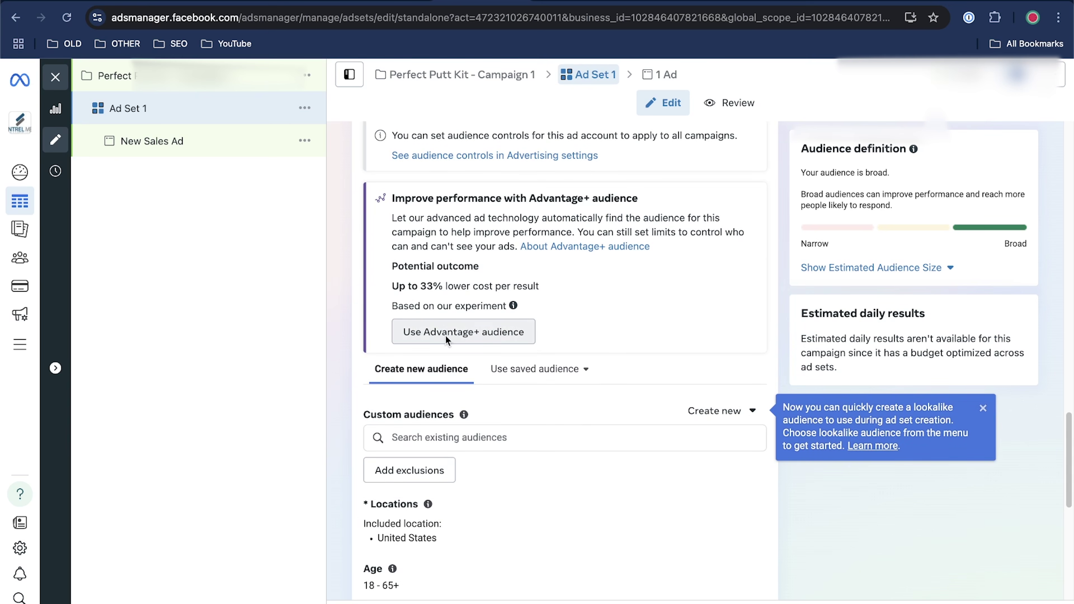
{"action": "scroll", "coordinate": [679, 297], "scroll_direction": "down", "scroll_amount": 8}
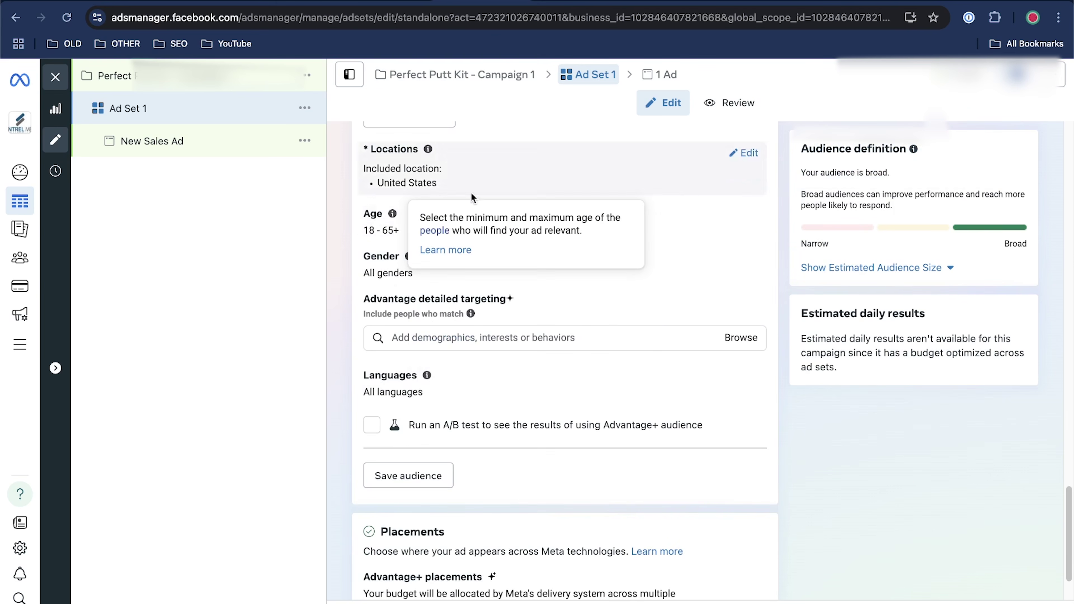
Examine the ad set's Advantage+ placements and expand the brand safety, inventory filter and exclusion options
{"action": "scroll", "coordinate": [523, 345], "scroll_direction": "down", "scroll_amount": 2}
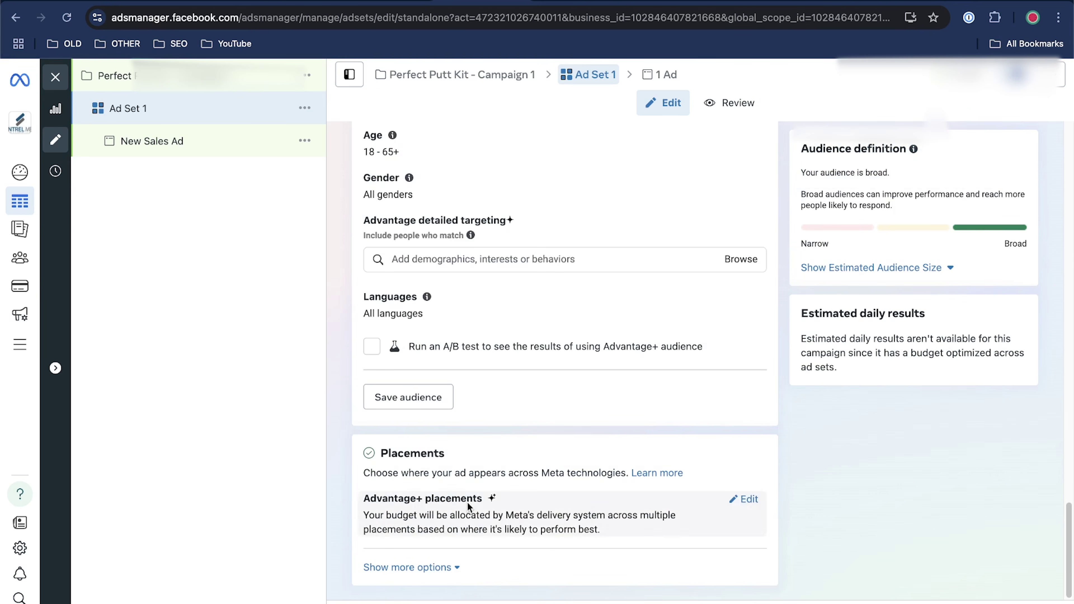
{"action": "left_click", "coordinate": [423, 568]}
{"action": "scroll", "coordinate": [578, 516], "scroll_direction": "down", "scroll_amount": 6}
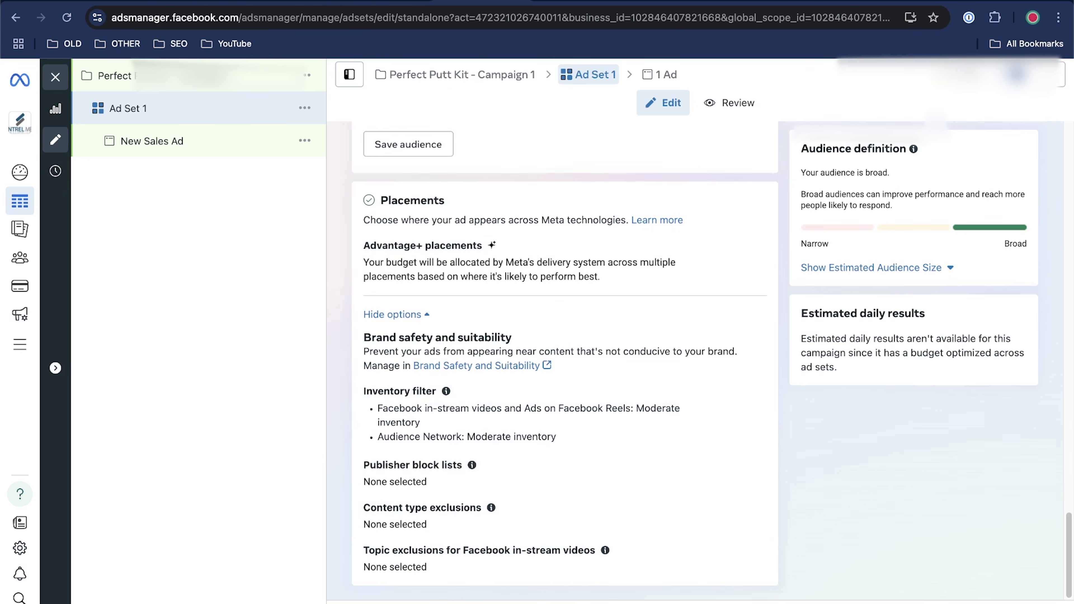
Continue from the ad set to the ad and name it "Video Ad 1"
{"action": "left_click", "coordinate": [952, 596]}
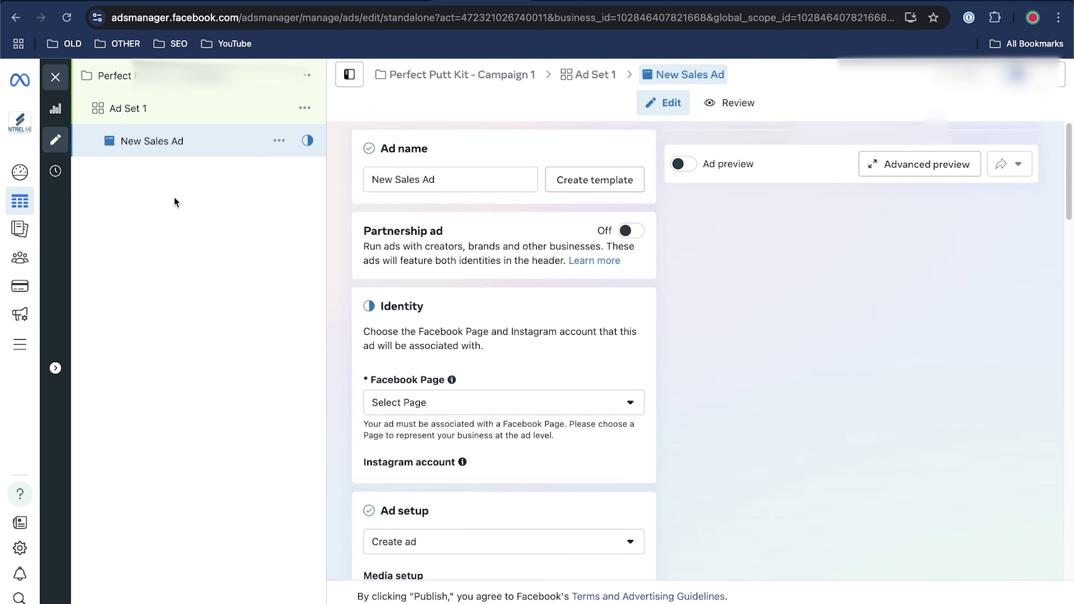
{"action": "left_click", "coordinate": [399, 182]}
{"action": "key", "text": "super+a"}
{"action": "type", "text": "Video Ad"}
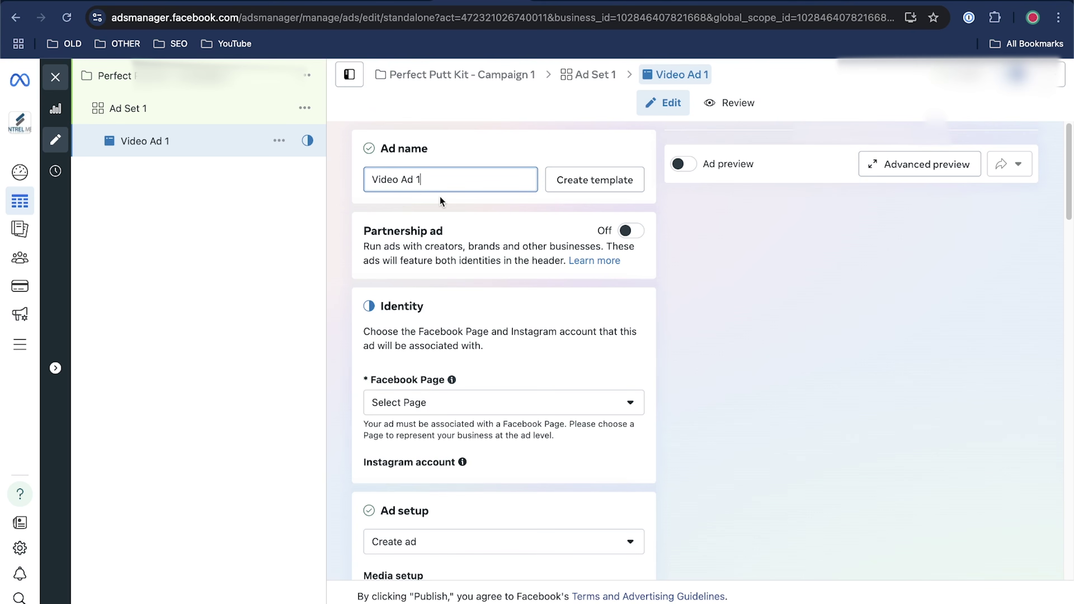
Set the ad's Facebook Page to Karate Island Timeshares and keep Use Facebook Page as the Instagram account
{"action": "scroll", "coordinate": [484, 296], "scroll_direction": "down", "scroll_amount": 5}
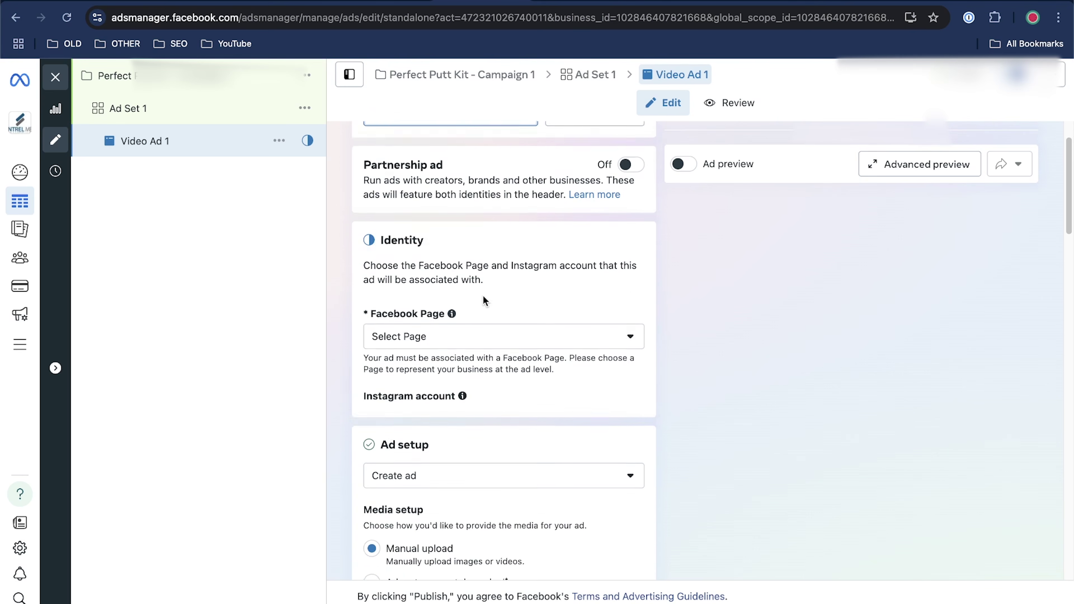
{"action": "left_click", "coordinate": [476, 292]}
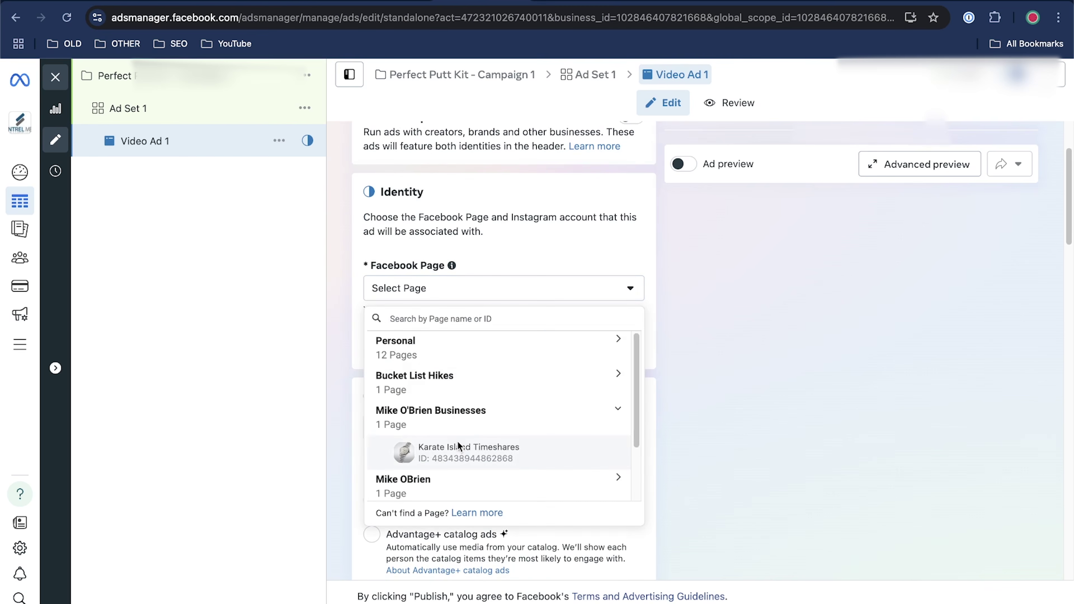
{"action": "left_click", "coordinate": [461, 452]}
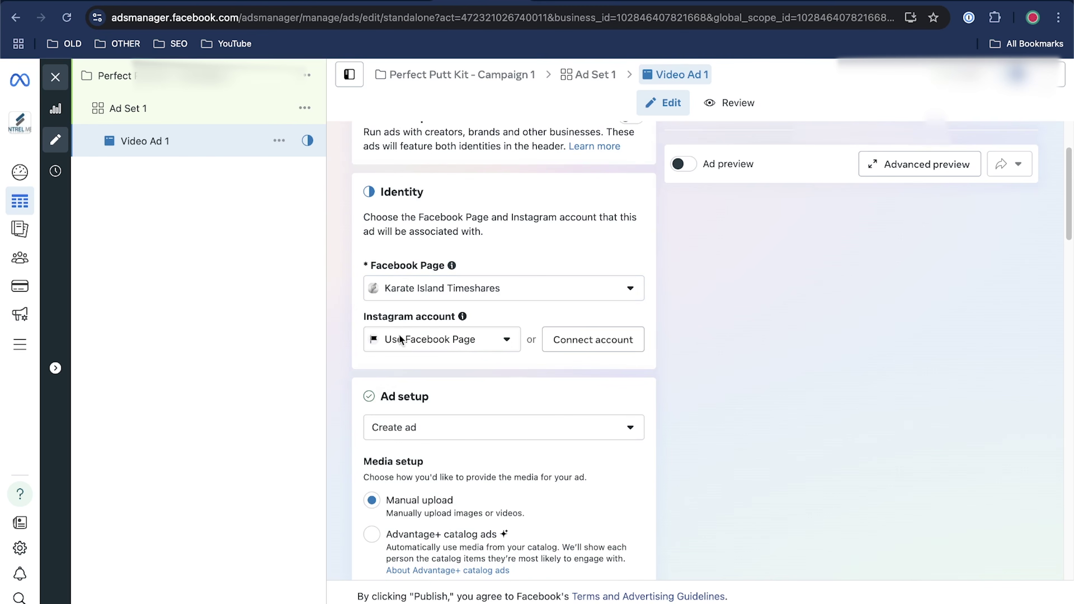
{"action": "left_click", "coordinate": [473, 341]}
{"action": "left_click", "coordinate": [506, 338]}
Keep Manual upload as the ad's media setup and choose the Carousel format
{"action": "scroll", "coordinate": [483, 425], "scroll_direction": "down", "scroll_amount": 5}
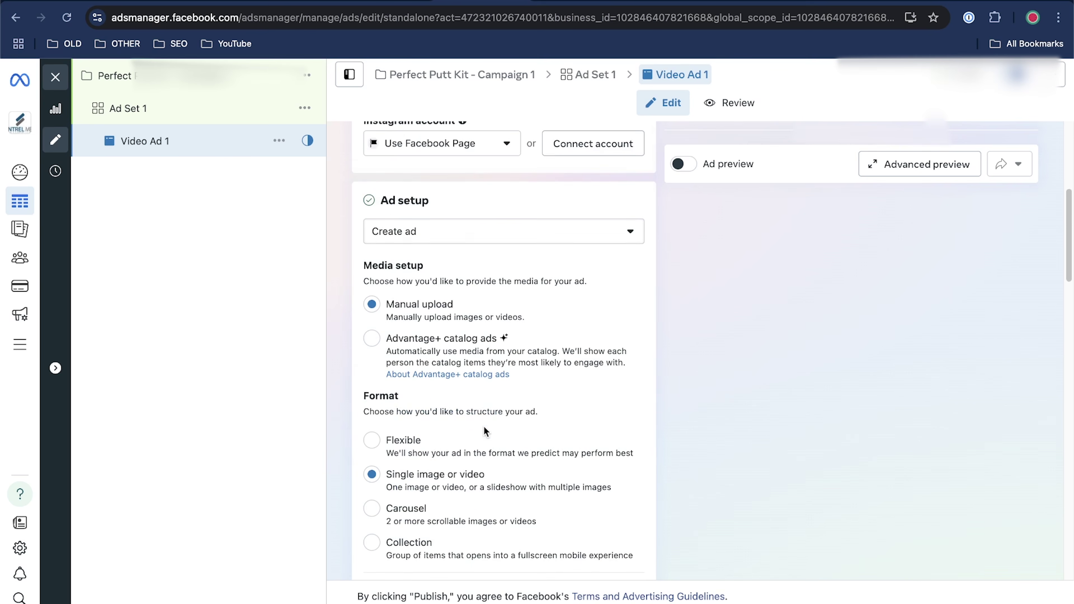
{"action": "left_click_drag", "start_coordinate": [501, 317], "coordinate": [378, 311]}
{"action": "mouse_move", "coordinate": [505, 340]}
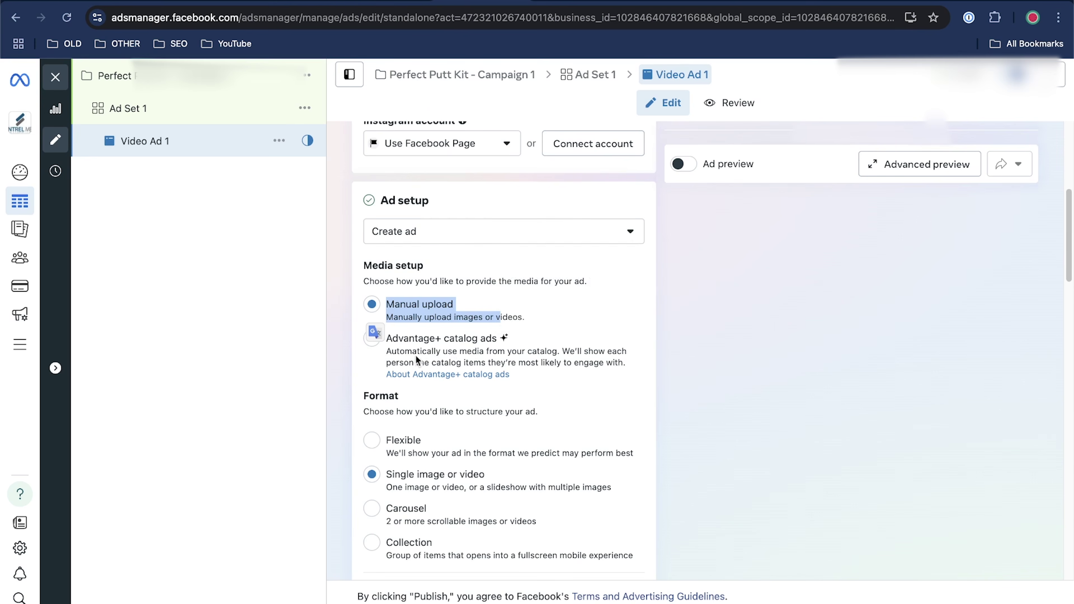
{"action": "left_click", "coordinate": [466, 298]}
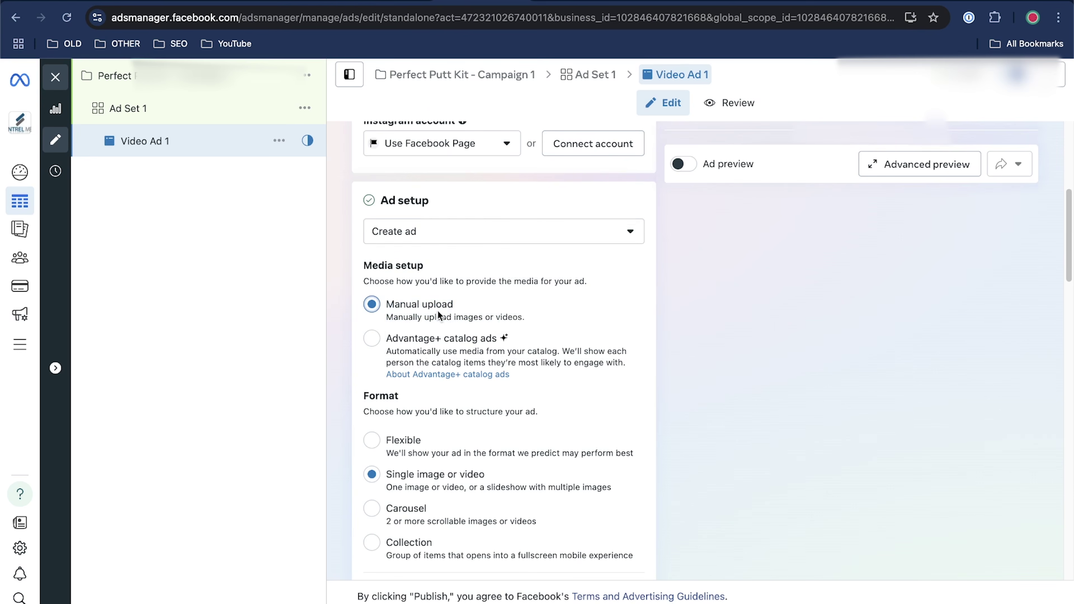
{"action": "scroll", "coordinate": [583, 332], "scroll_direction": "down", "scroll_amount": 5}
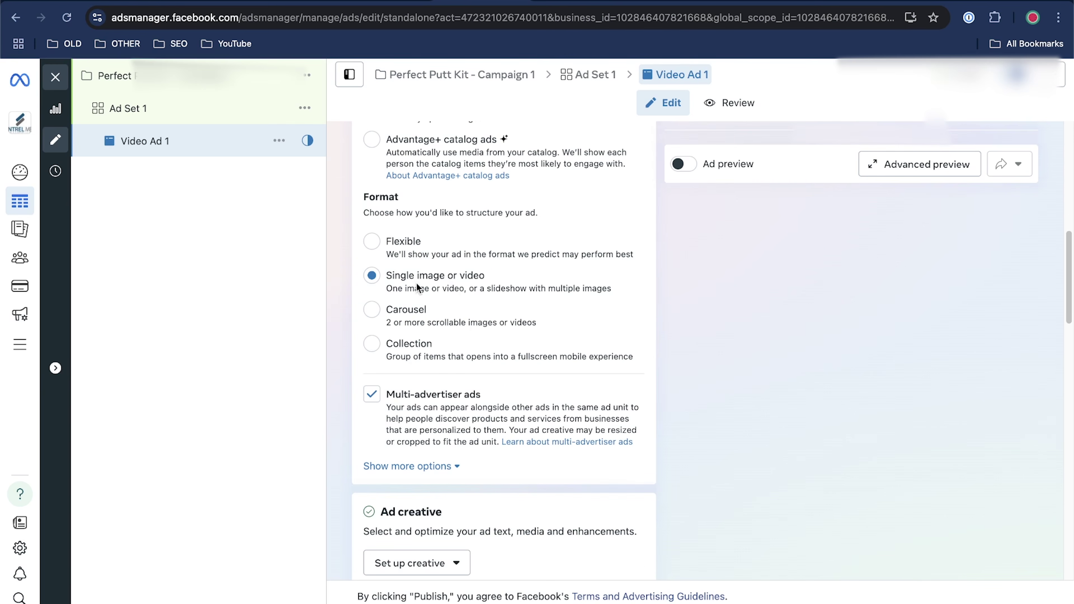
{"action": "left_click_drag", "start_coordinate": [406, 326], "coordinate": [507, 326]}
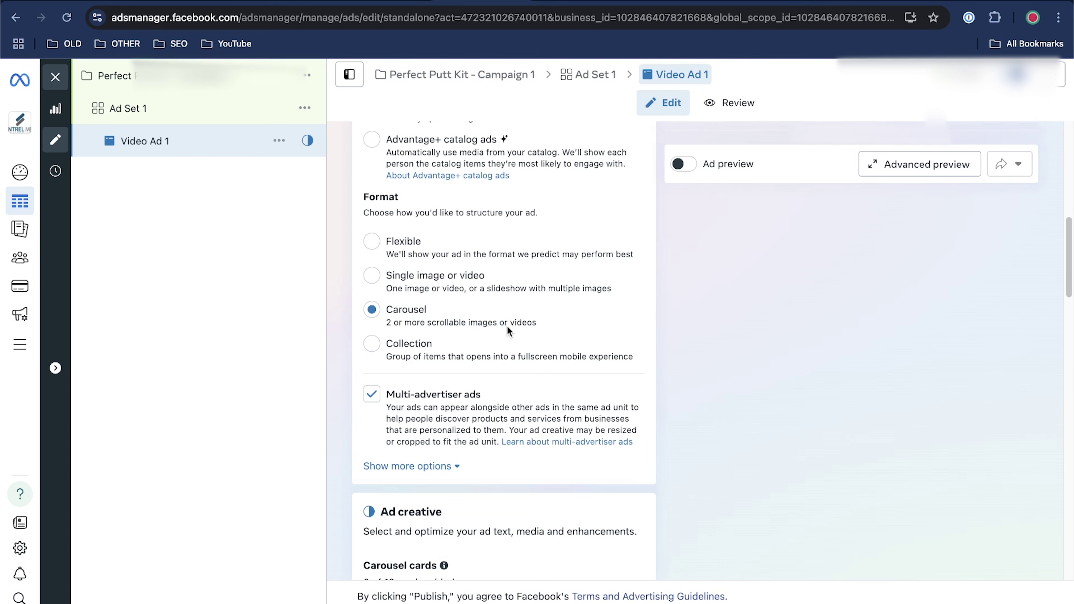
Switch the ad's format to Flexible and upload the video TikTokAd1_Mapsodo.mov as its media
{"action": "left_click", "coordinate": [372, 242]}
{"action": "scroll", "coordinate": [406, 416], "scroll_direction": "down", "scroll_amount": 6}
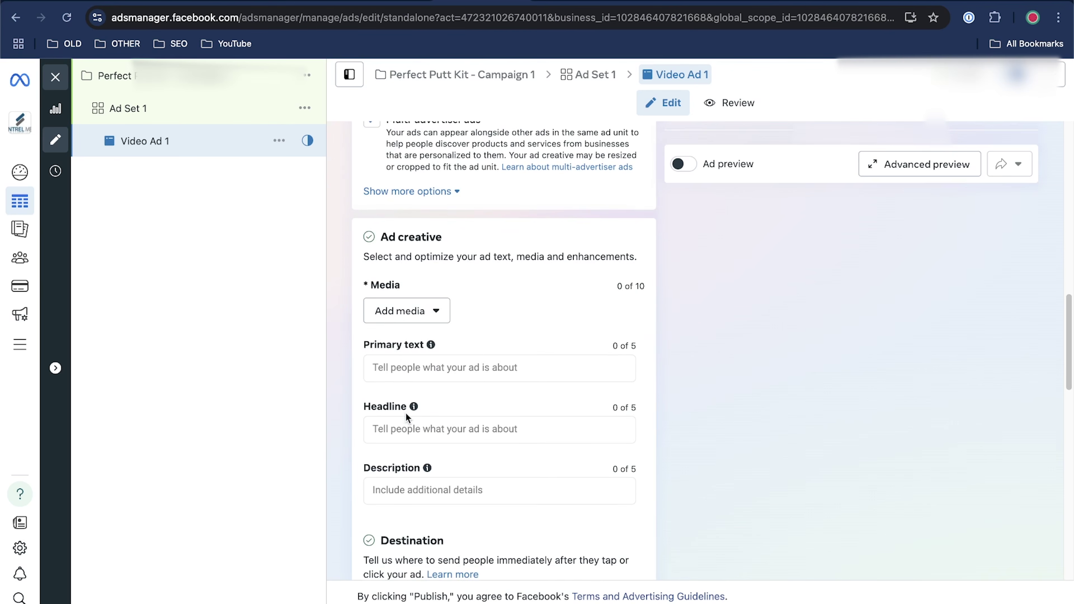
{"action": "left_click", "coordinate": [415, 312]}
{"action": "left_click", "coordinate": [406, 374]}
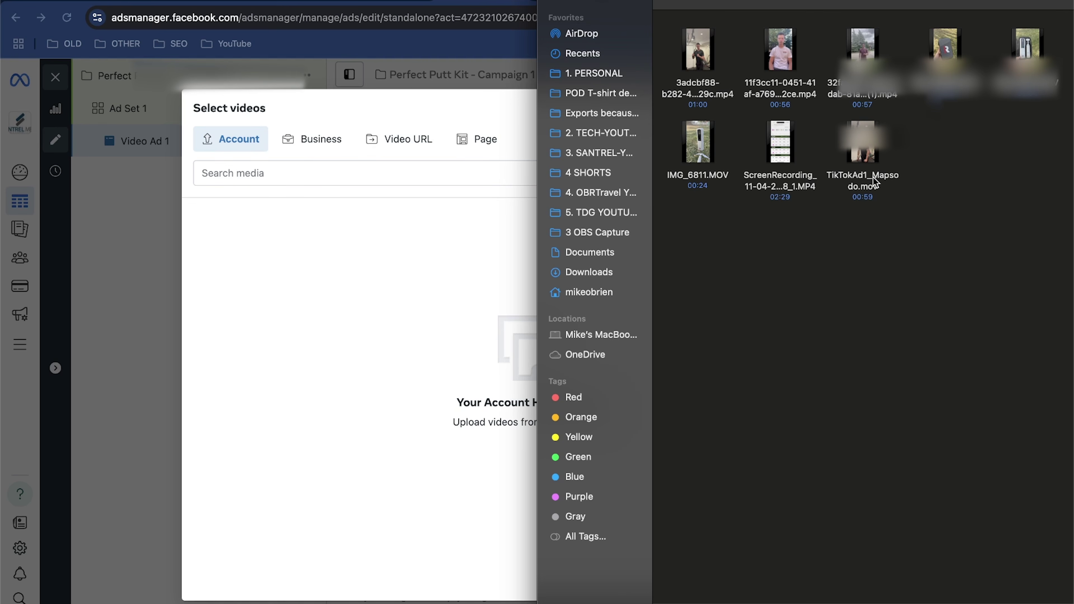
{"action": "left_click_drag", "start_coordinate": [874, 183], "coordinate": [422, 396]}
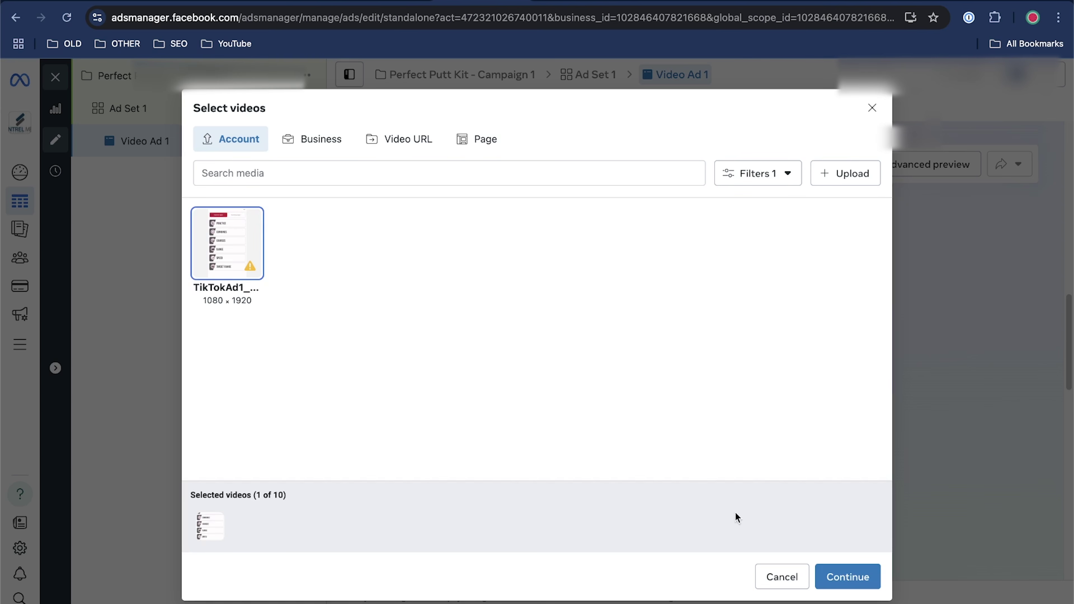
{"action": "left_click", "coordinate": [850, 577]}
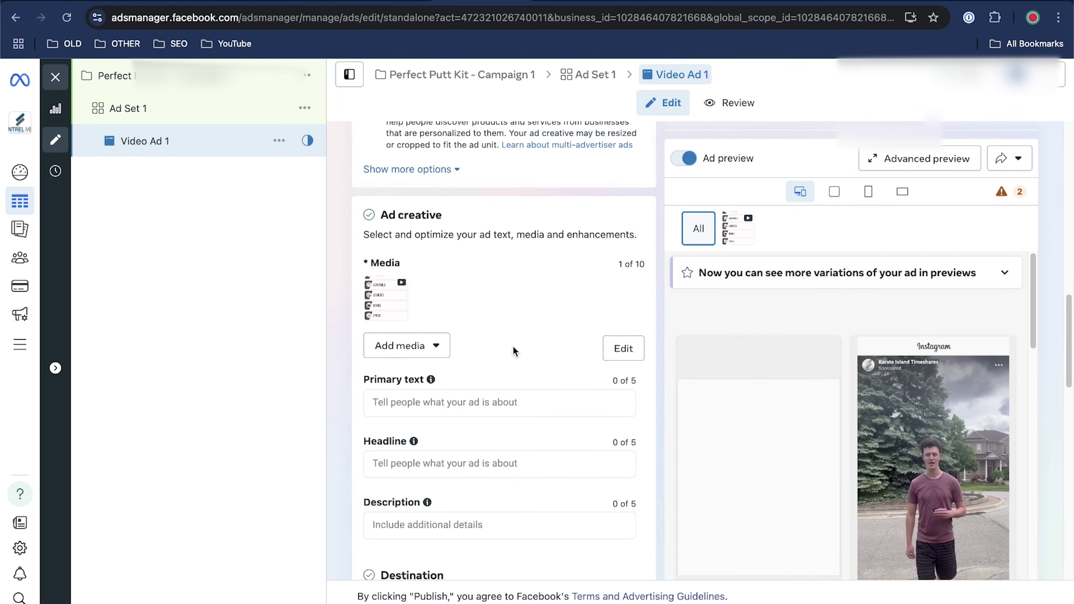
Set primary text and headline to "Fix Your Golf Game Today" and description to "This is the best tool for improving your golf swing at home"
{"action": "left_click", "coordinate": [489, 337]}
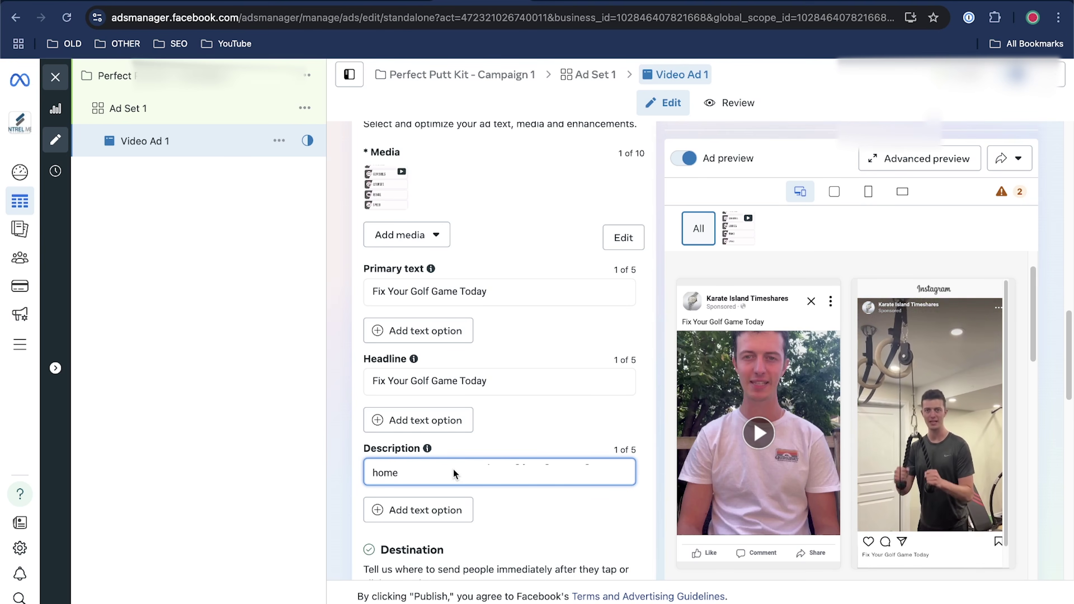
{"action": "scroll", "coordinate": [533, 402], "scroll_direction": "down", "scroll_amount": 4}
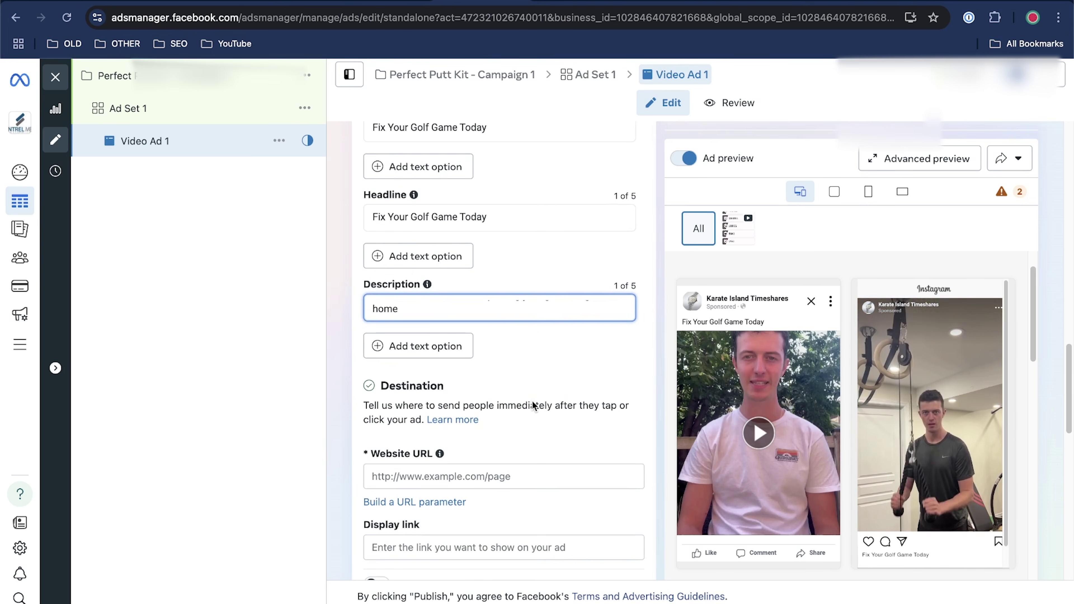
{"action": "scroll", "coordinate": [532, 400], "scroll_direction": "down", "scroll_amount": 3}
Switch to Shopify, open the Golf Ball Alignment Kit product and copy its web address from the search engine listing
{"action": "left_click", "coordinate": [482, 339]}
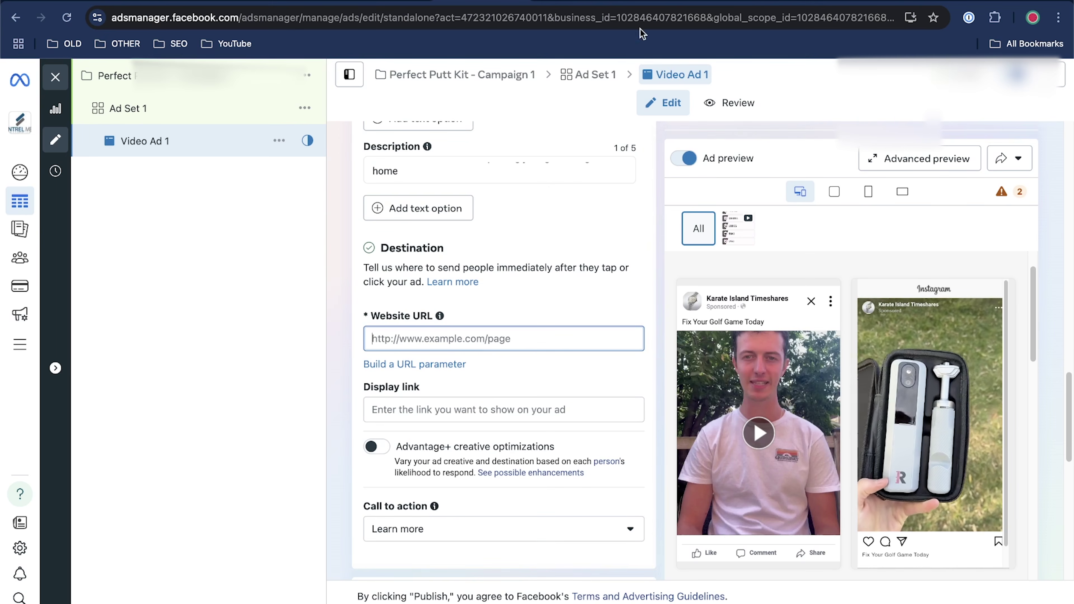
{"action": "left_click", "coordinate": [647, 5]}
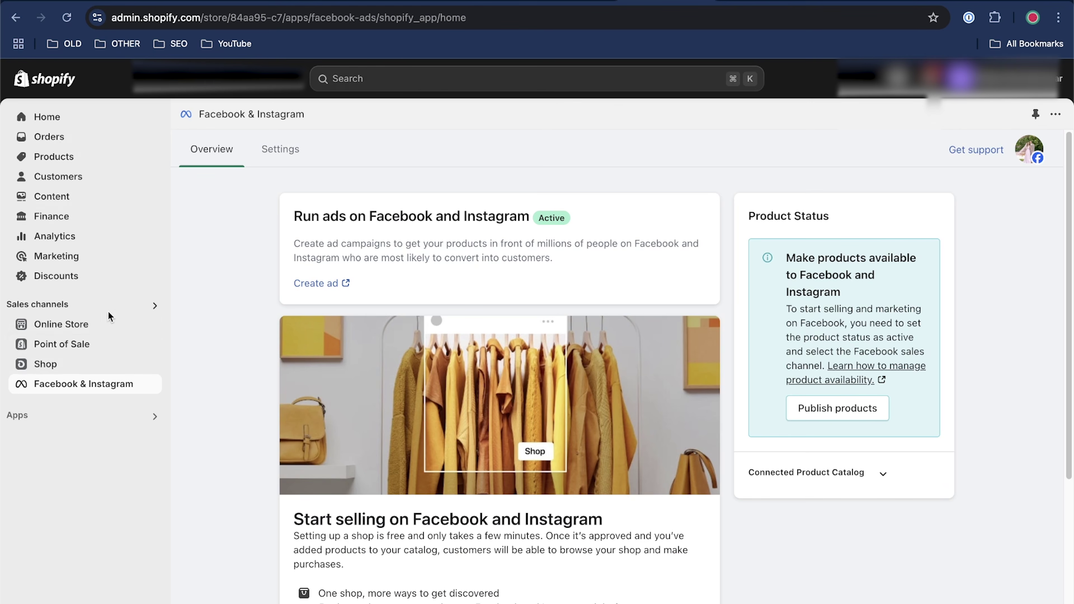
{"action": "left_click", "coordinate": [74, 156]}
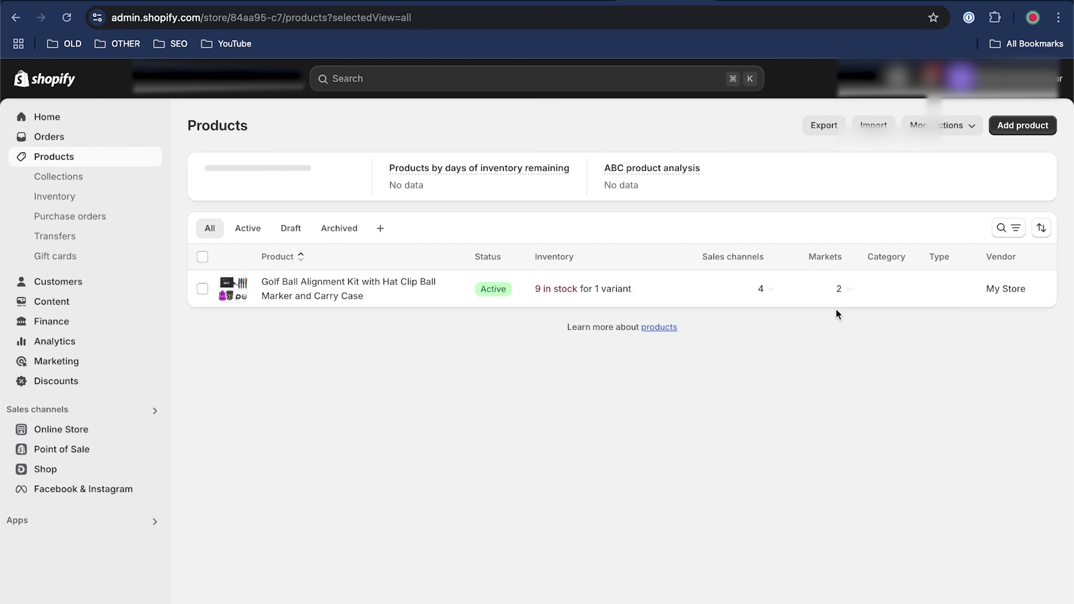
{"action": "left_click", "coordinate": [203, 289]}
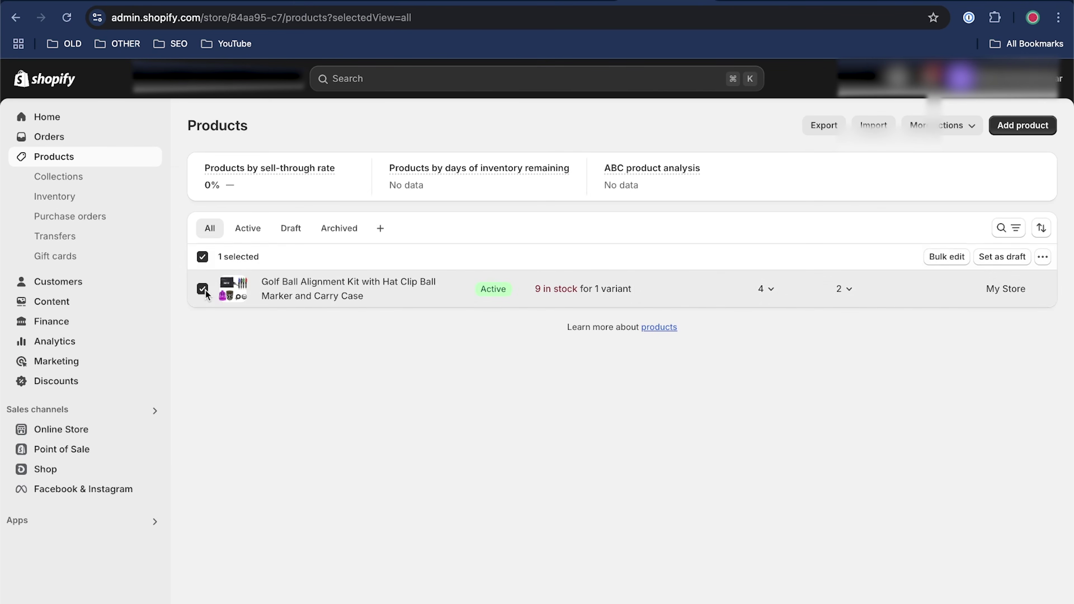
{"action": "left_click", "coordinate": [335, 289]}
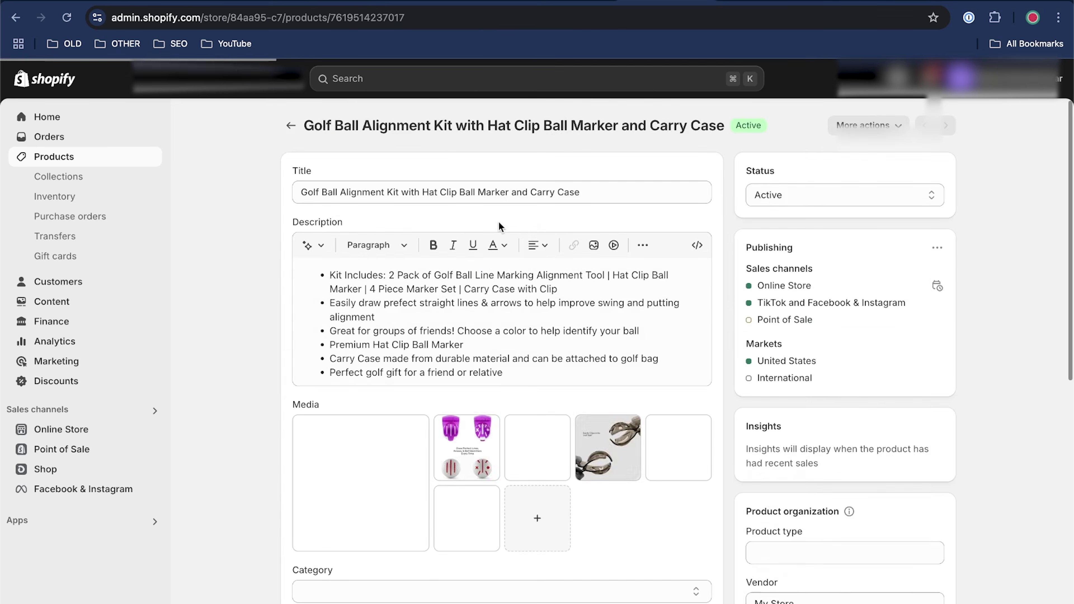
{"action": "scroll", "coordinate": [965, 398], "scroll_direction": "down", "scroll_amount": 12}
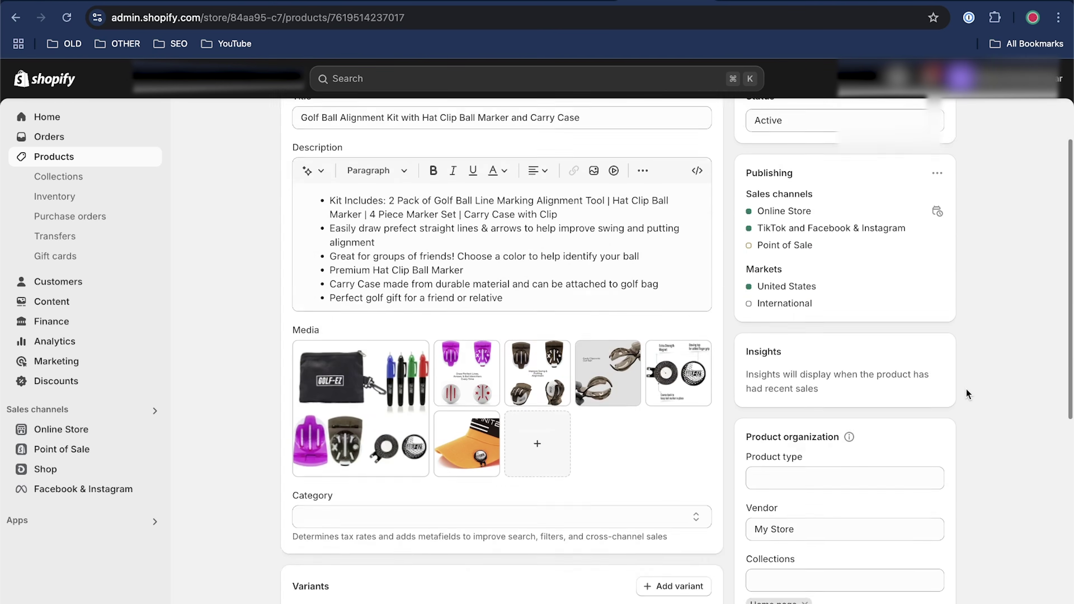
{"action": "left_click_drag", "start_coordinate": [534, 499], "coordinate": [267, 488]}
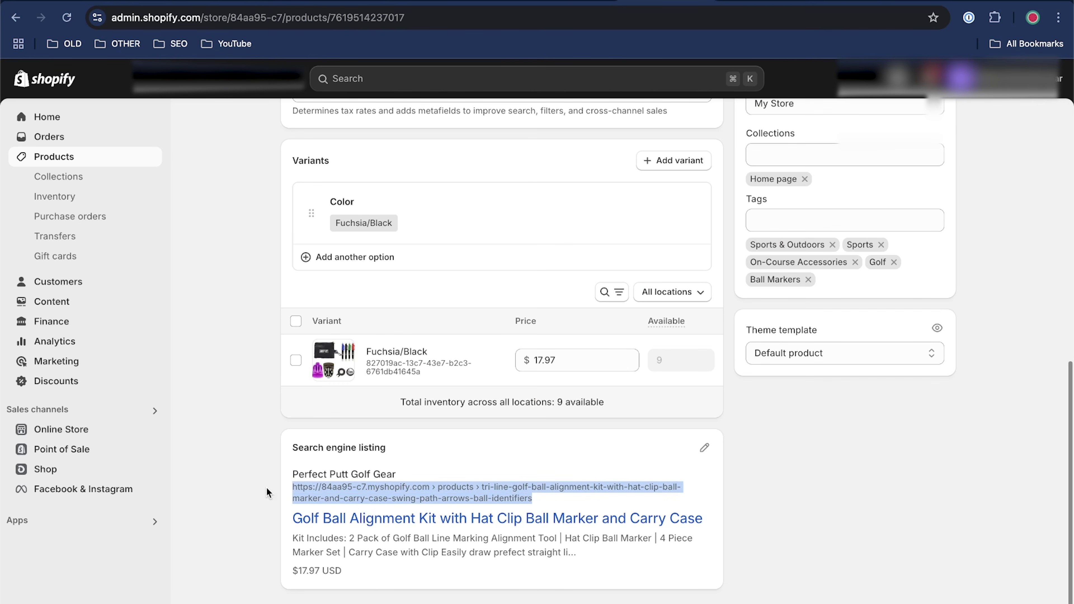
{"action": "key", "text": "ctrl+c"}
Load the copied product link in a new browser tab and paste the product page's address as the ad's Website URL
{"action": "key", "text": "ctrl+t"}
{"action": "key", "text": "ctrl+v"}
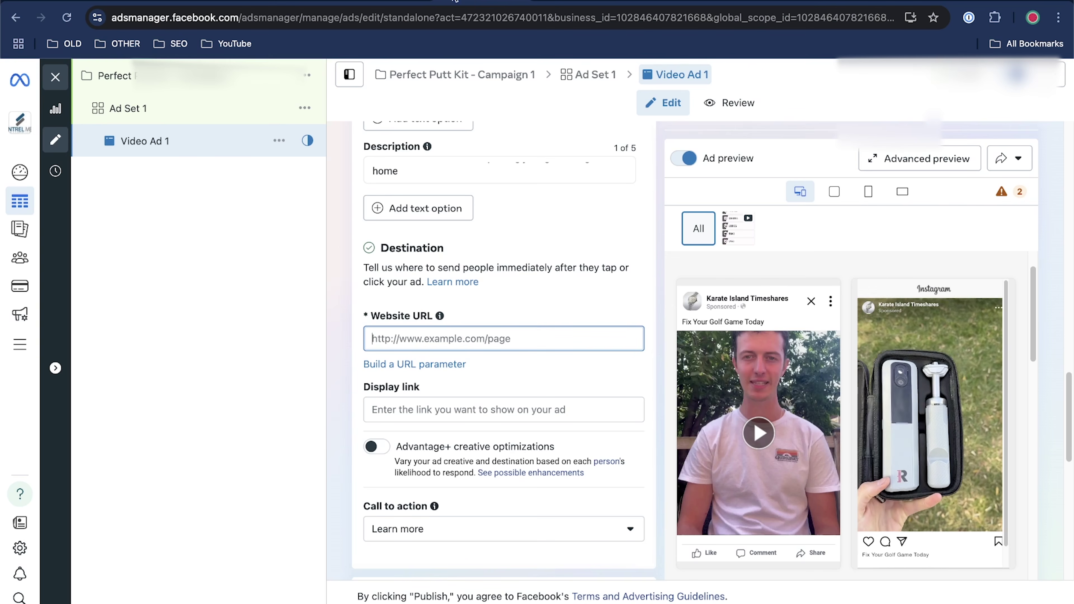
{"action": "key", "text": "ctrl+v"}
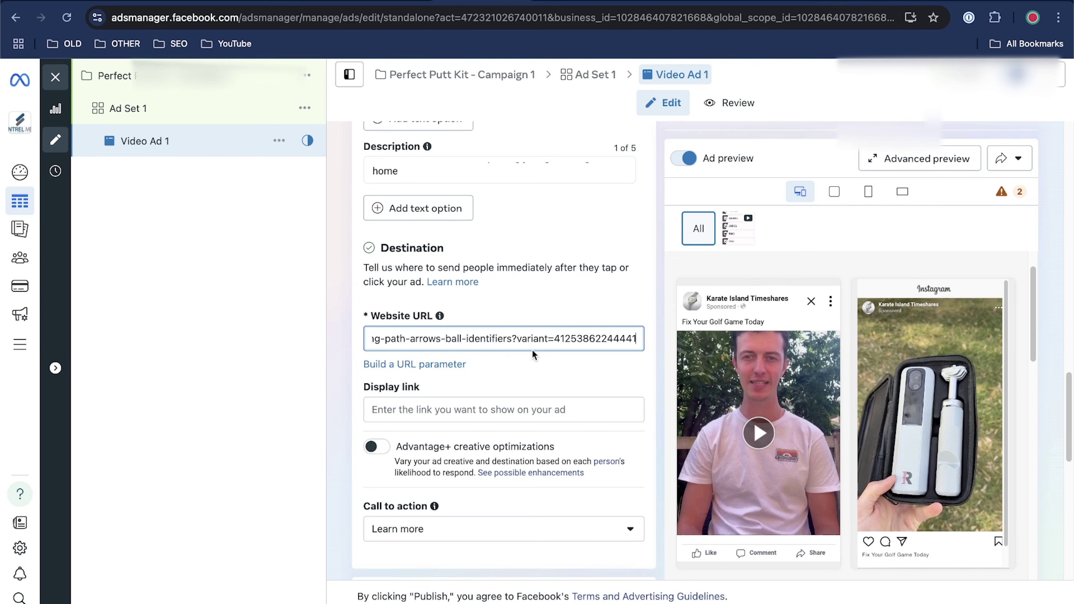
{"action": "left_click", "coordinate": [475, 376]}
{"action": "left_click", "coordinate": [479, 412]}
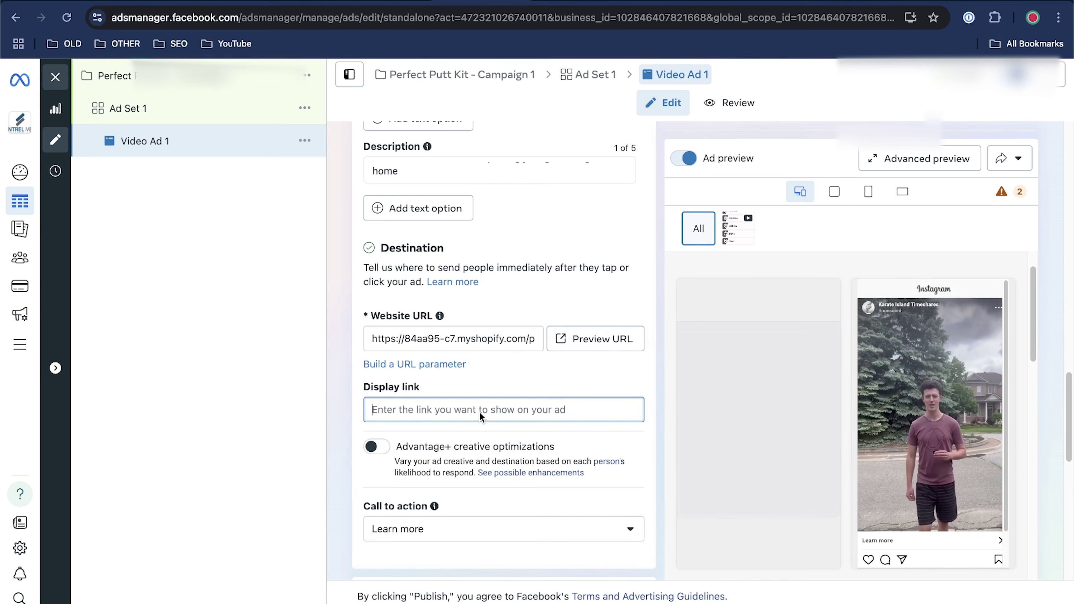
{"action": "type", "text": "Order Now"}
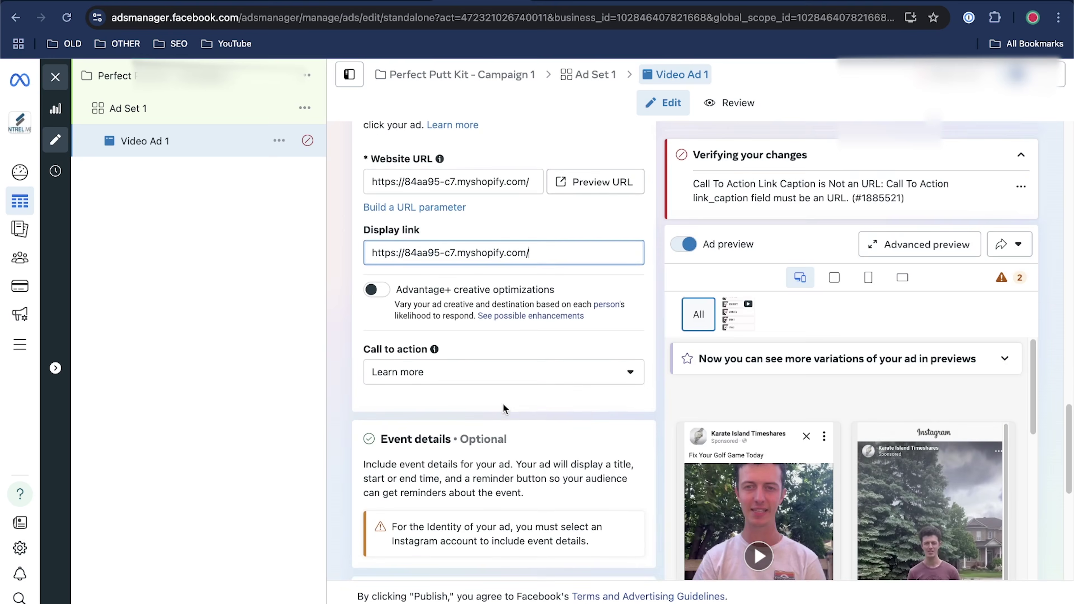
{"action": "left_click", "coordinate": [455, 365]}
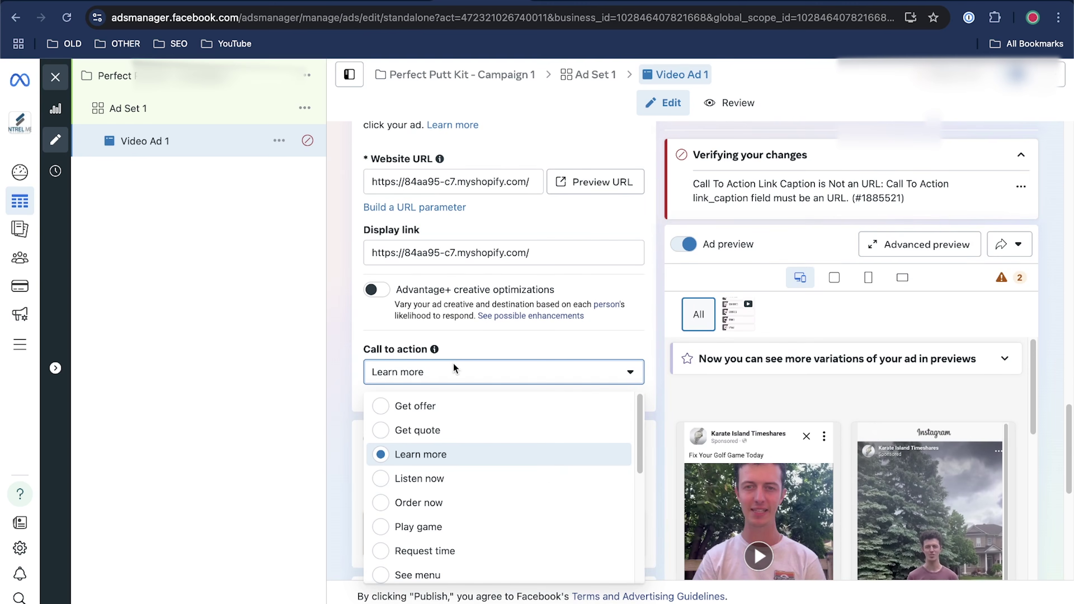
{"action": "left_click", "coordinate": [506, 455]}
{"action": "scroll", "coordinate": [535, 411], "scroll_direction": "down", "scroll_amount": 5}
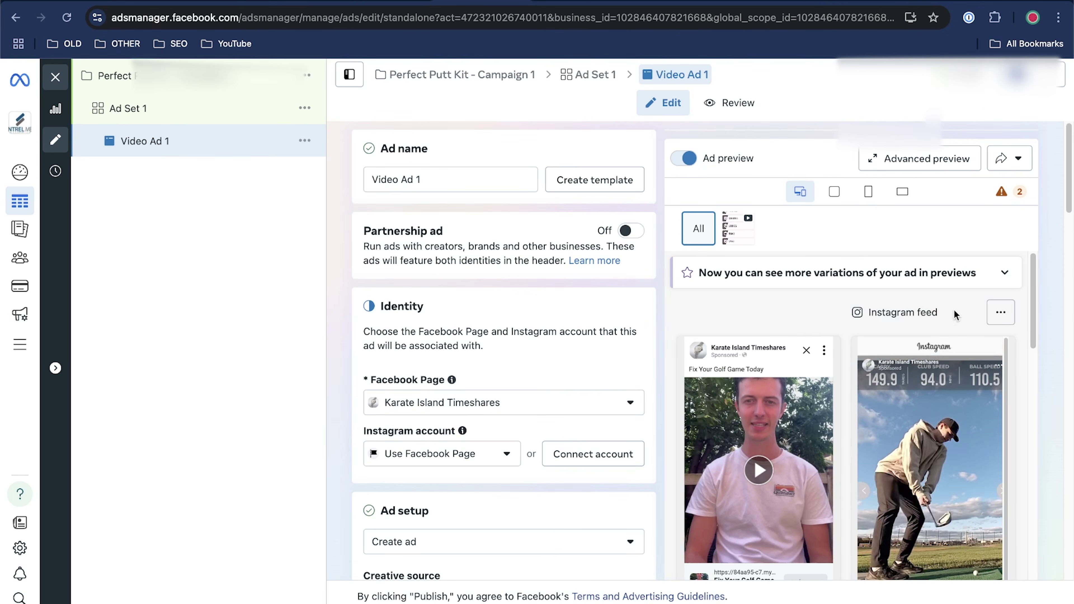
Make a quick duplicate of Video Ad 1 within Ad Set 1
{"action": "scroll", "coordinate": [507, 449], "scroll_direction": "down", "scroll_amount": 10}
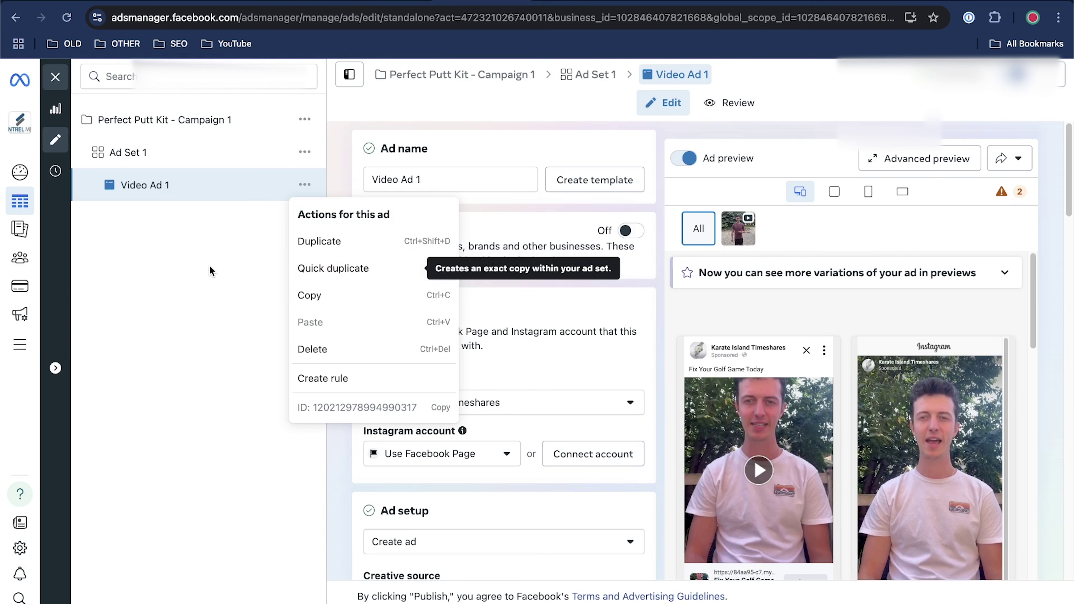
{"action": "left_click", "coordinate": [211, 271]}
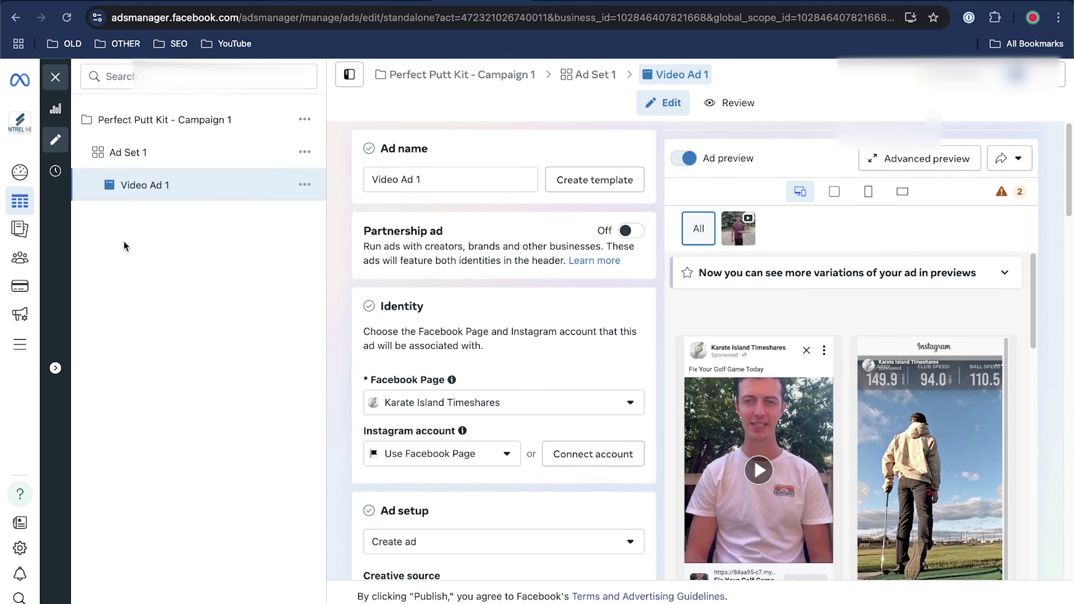
{"action": "left_click", "coordinate": [305, 186]}
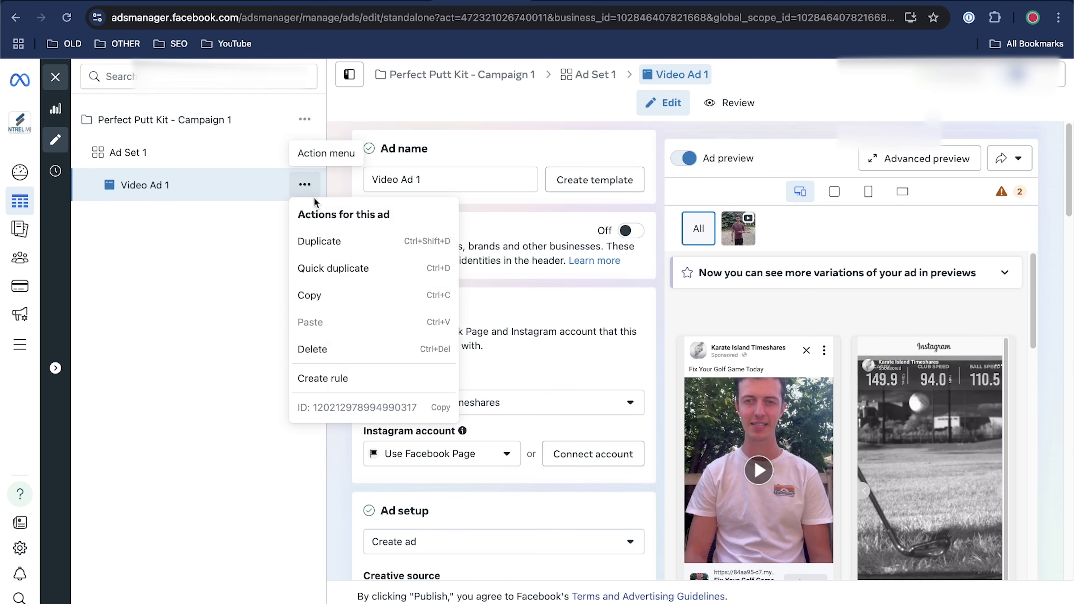
{"action": "left_click", "coordinate": [332, 267]}
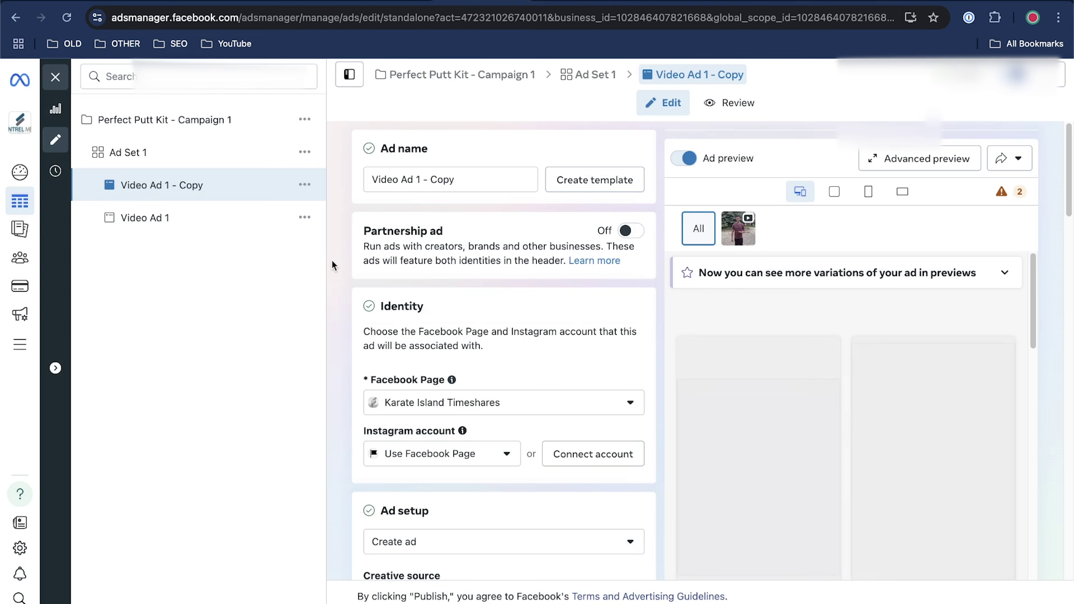
Rename the duplicated ad "Video Ad 2"
{"action": "left_click", "coordinate": [460, 184]}
{"action": "key", "text": "BackSpace"}
{"action": "type", "text": "2"}
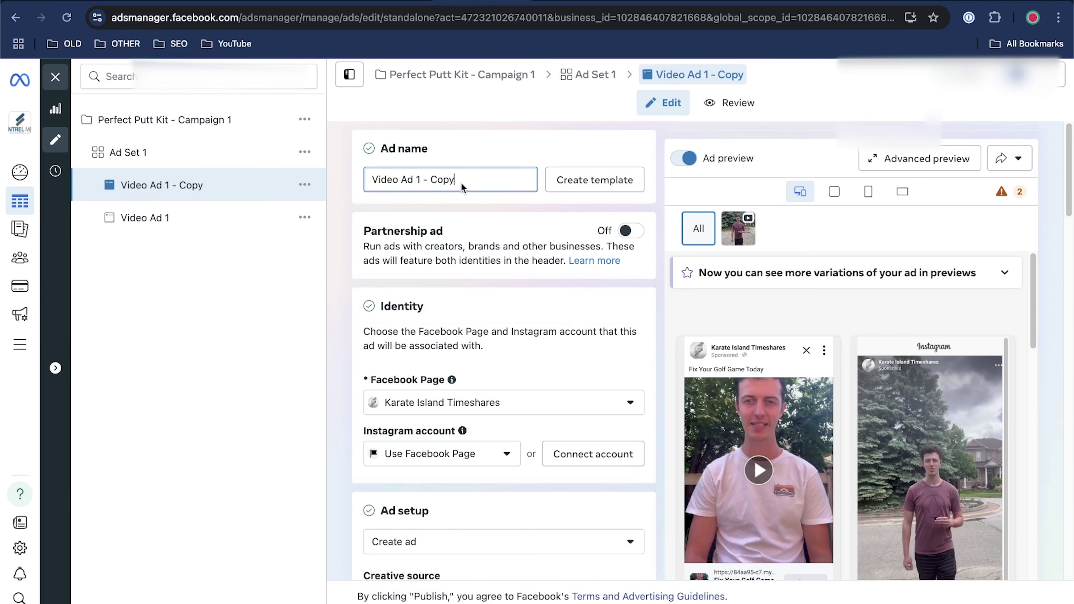
{"action": "left_click", "coordinate": [419, 177], "text": "shift"}
{"action": "key", "text": "BackSpace"}
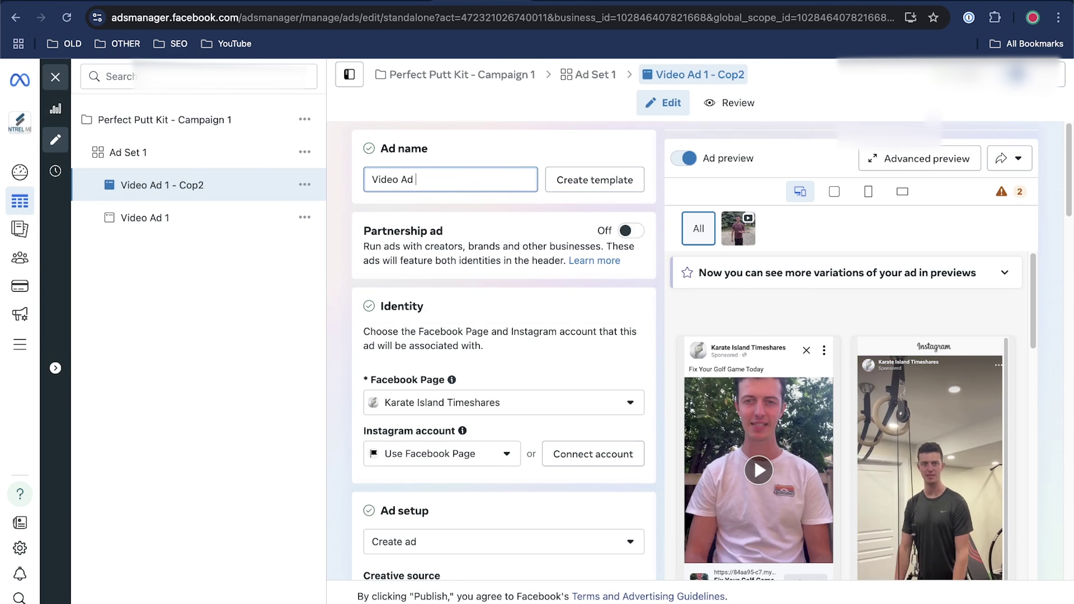
Change Video Ad 2's primary text and headline to "Everyone wants to know how I got so good at golf"
{"action": "scroll", "coordinate": [448, 384], "scroll_direction": "down", "scroll_amount": 9}
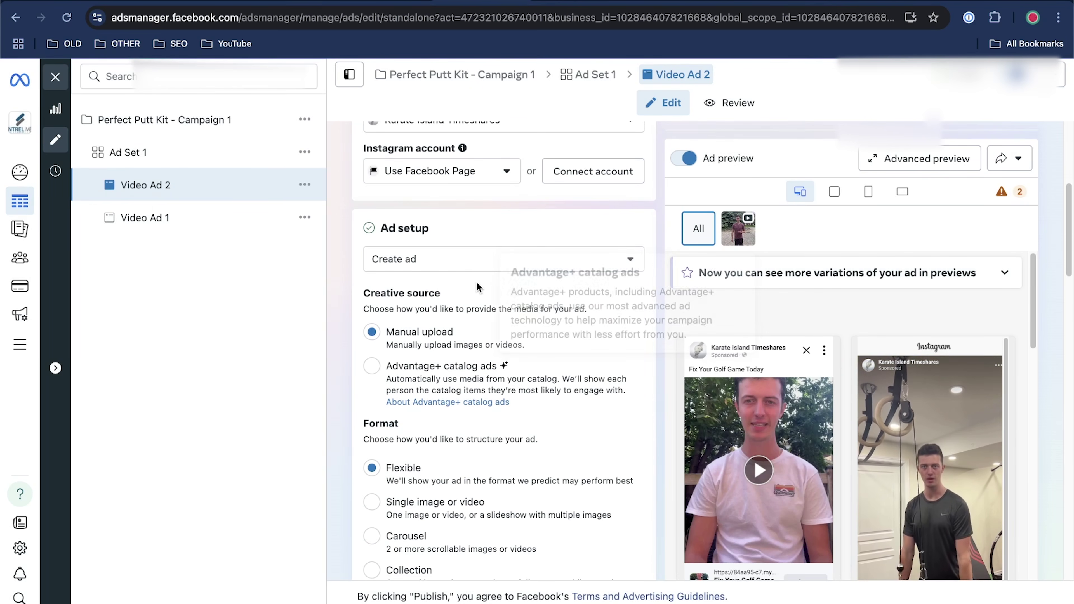
{"action": "scroll", "coordinate": [469, 280], "scroll_direction": "down", "scroll_amount": 1}
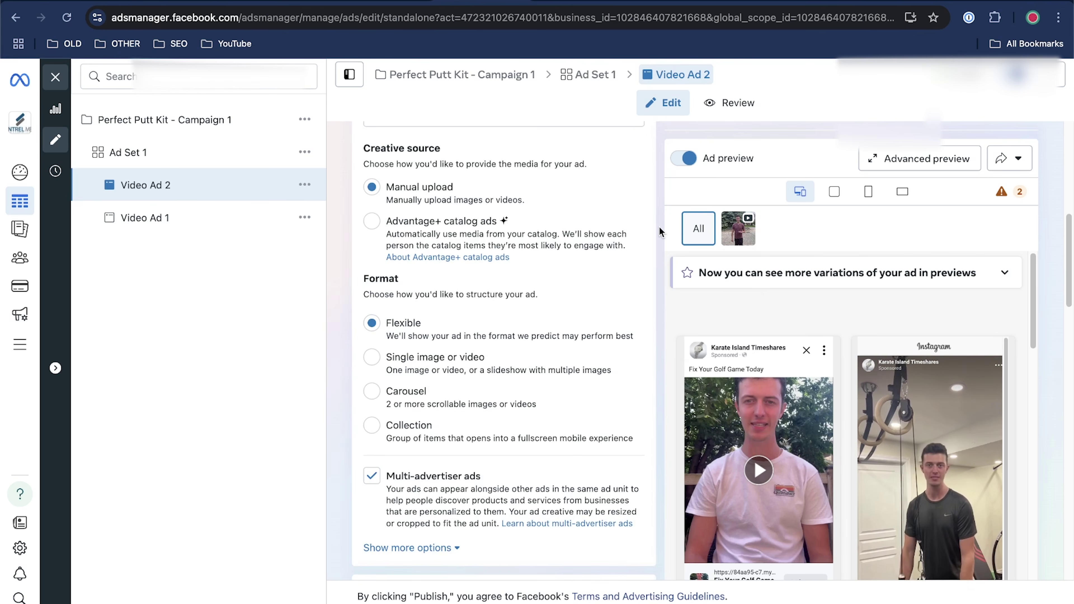
{"action": "scroll", "coordinate": [855, 346], "scroll_direction": "down", "scroll_amount": 3}
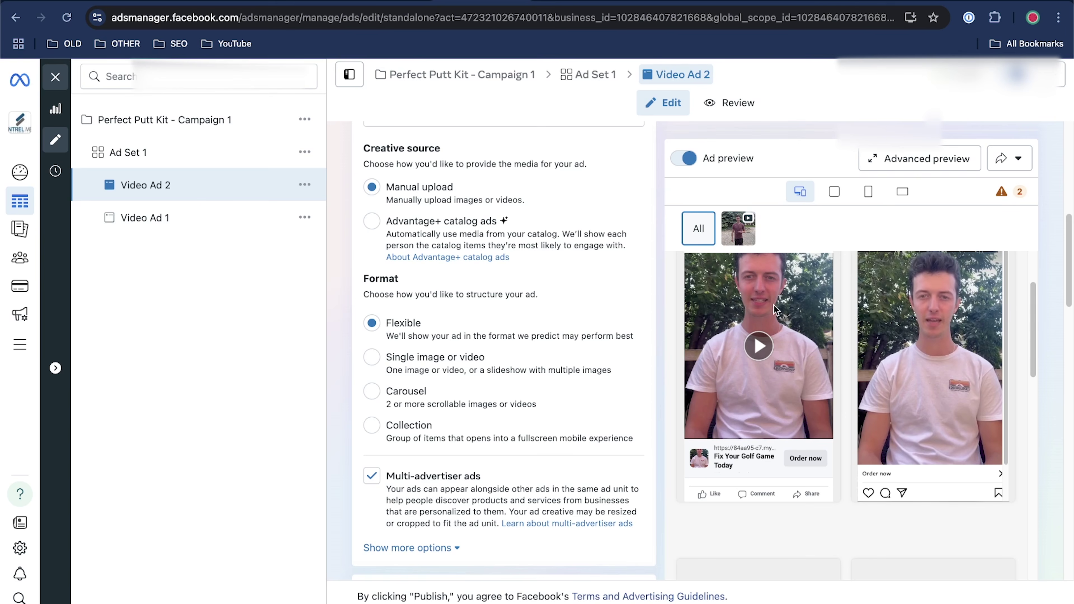
{"action": "scroll", "coordinate": [809, 329], "scroll_direction": "up", "scroll_amount": 2}
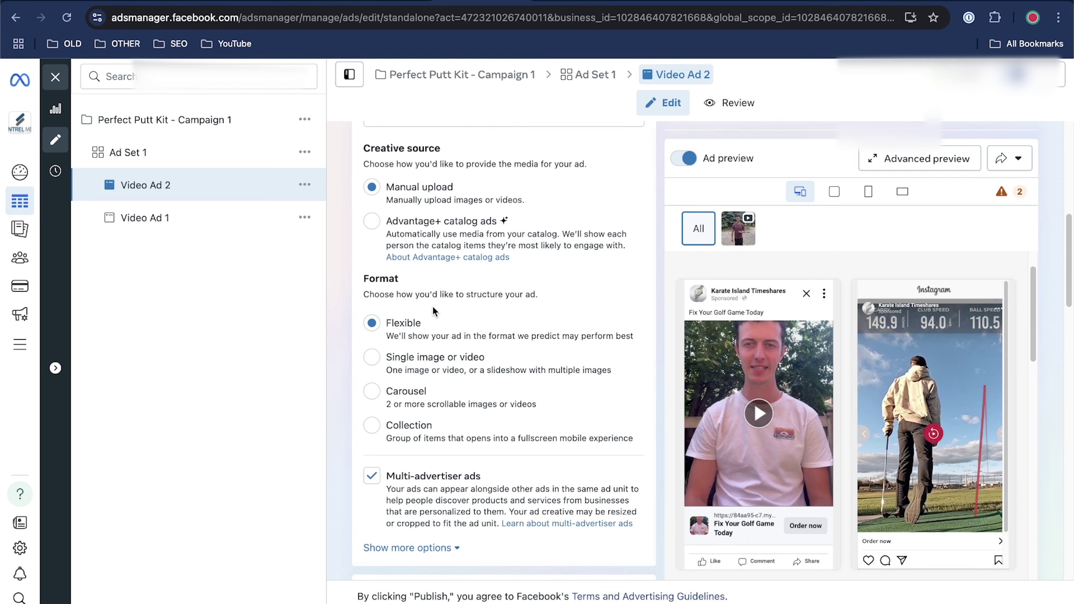
{"action": "scroll", "coordinate": [433, 306], "scroll_direction": "down", "scroll_amount": 5}
{"action": "scroll", "coordinate": [434, 306], "scroll_direction": "down", "scroll_amount": 10}
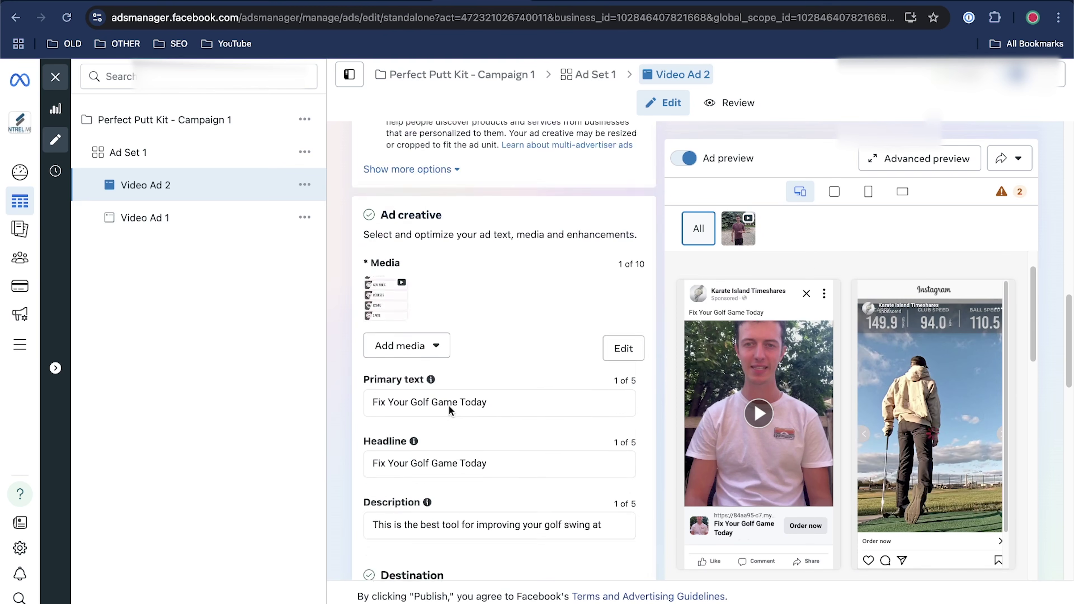
{"action": "scroll", "coordinate": [507, 402], "scroll_direction": "down", "scroll_amount": 2}
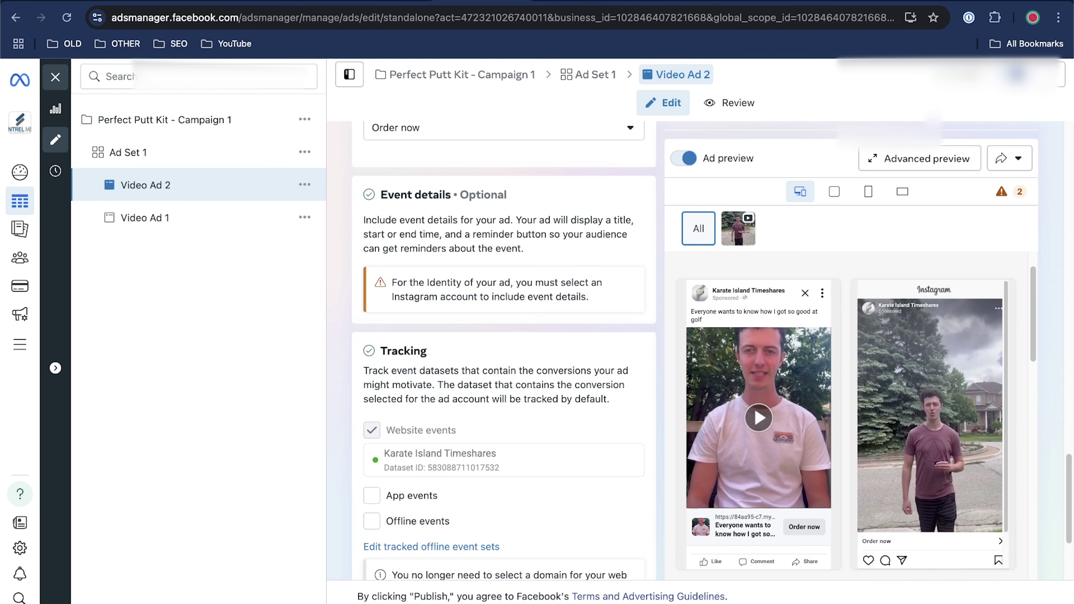
Publish Video Ad 2 and close the ad editor to return to the ads list
{"action": "scroll", "coordinate": [512, 521], "scroll_direction": "up", "scroll_amount": 1}
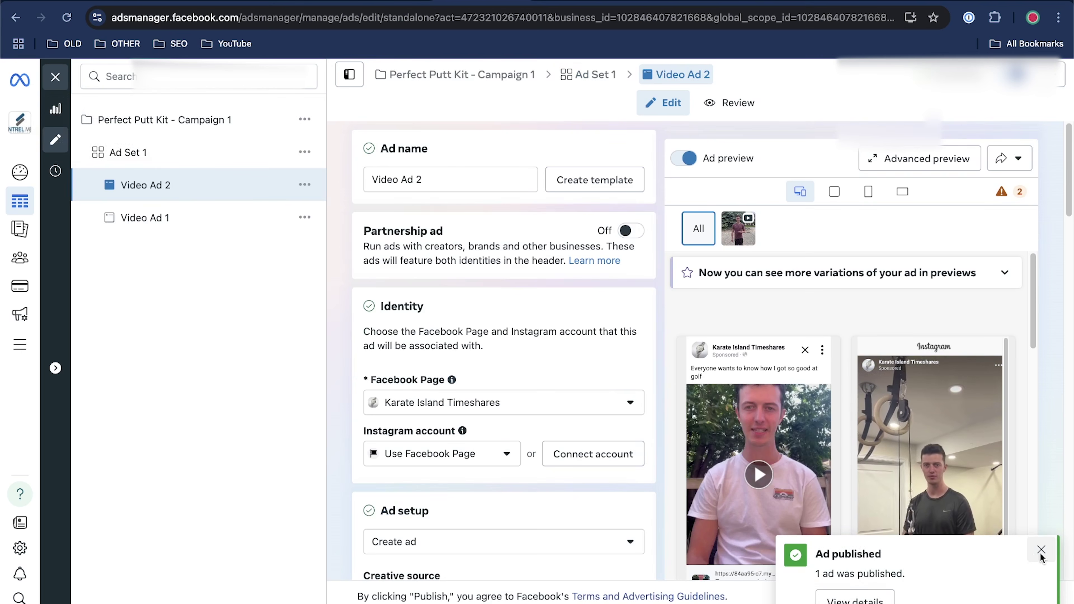
{"action": "left_click", "coordinate": [56, 77]}
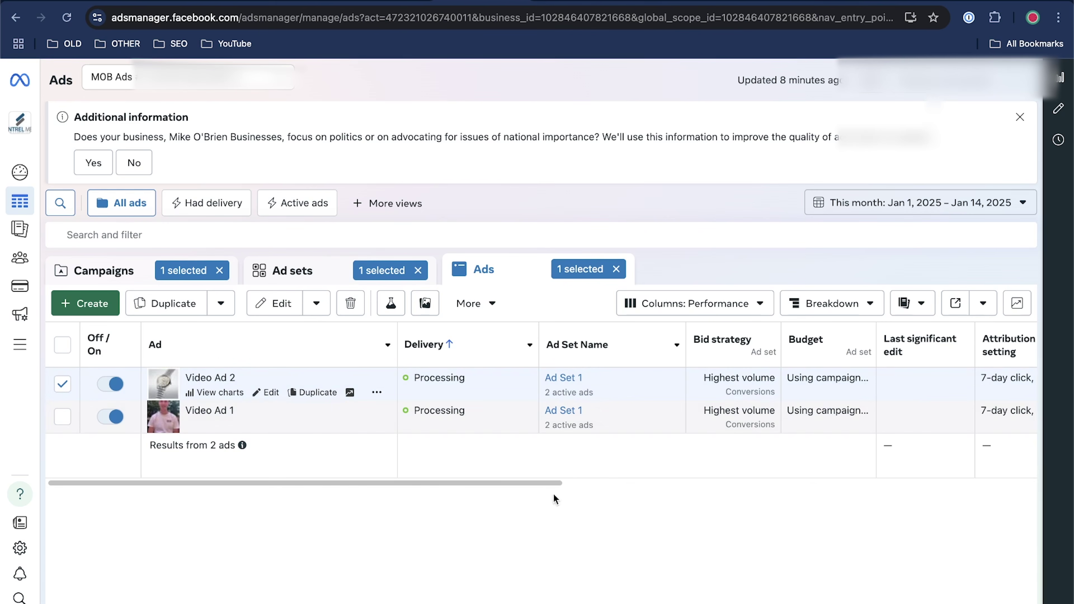
Open Ads Reporting to view the pivot table report and its breakdown options
{"action": "mouse_move", "coordinate": [24, 215]}
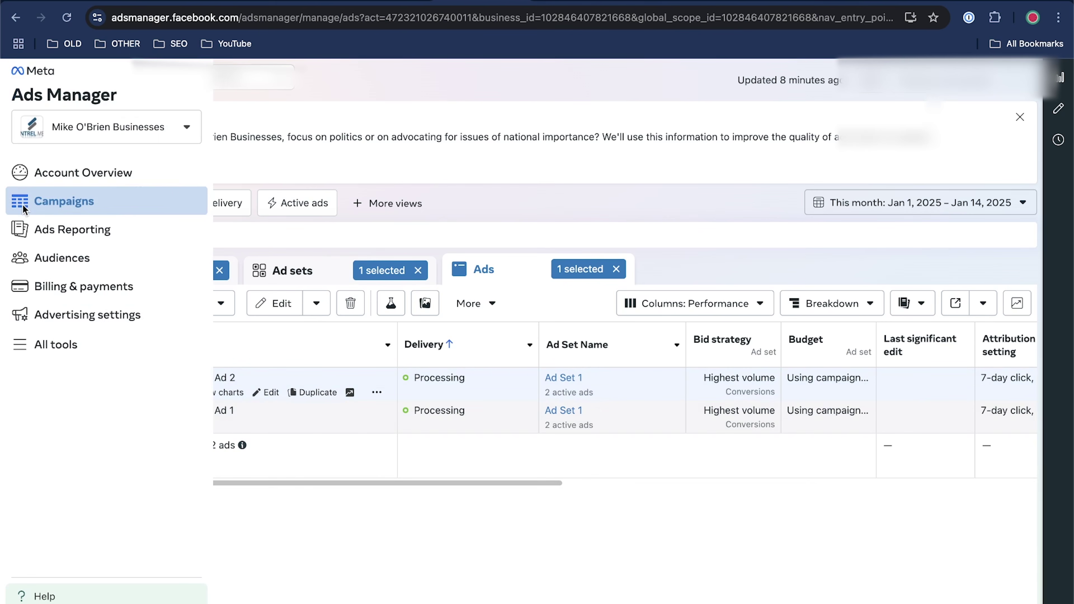
{"action": "left_click", "coordinate": [96, 232]}
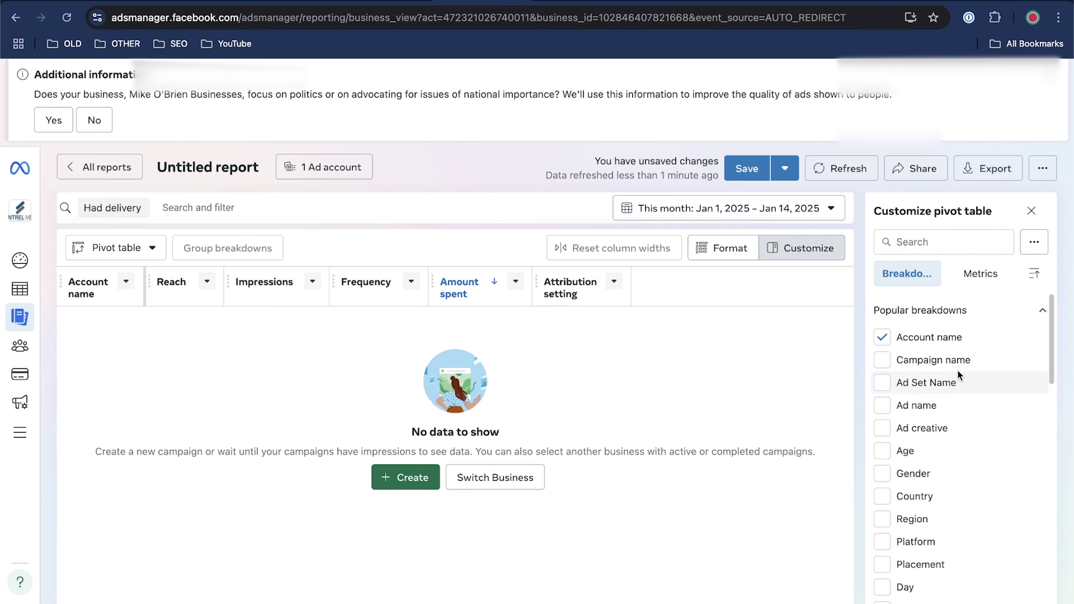
Add the CPC (cost per link click), CPC (all) and CPM (cost per 1,000 impressions) metrics to the pivot table report
{"action": "scroll", "coordinate": [958, 371], "scroll_direction": "down", "scroll_amount": 5}
{"action": "left_click", "coordinate": [964, 282]}
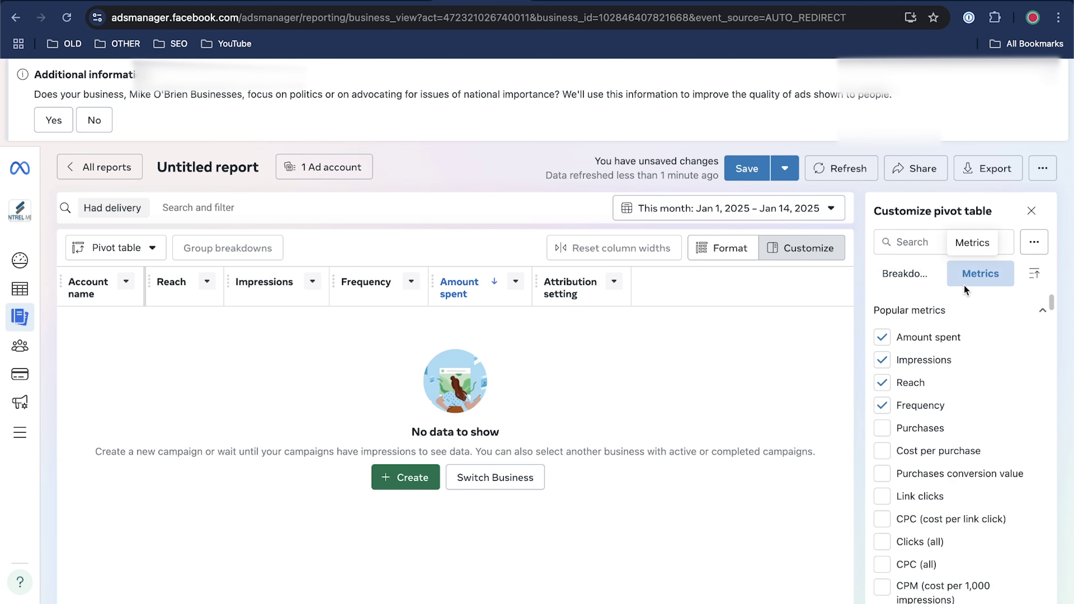
{"action": "scroll", "coordinate": [958, 420], "scroll_direction": "down", "scroll_amount": 3}
{"action": "left_click", "coordinate": [883, 432]}
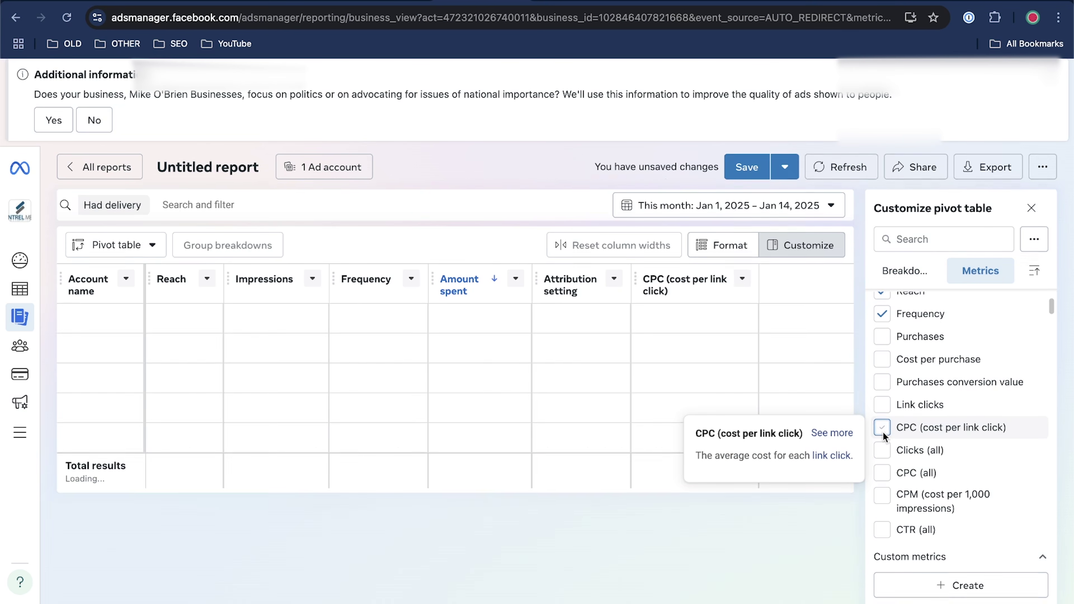
{"action": "left_click", "coordinate": [884, 453]}
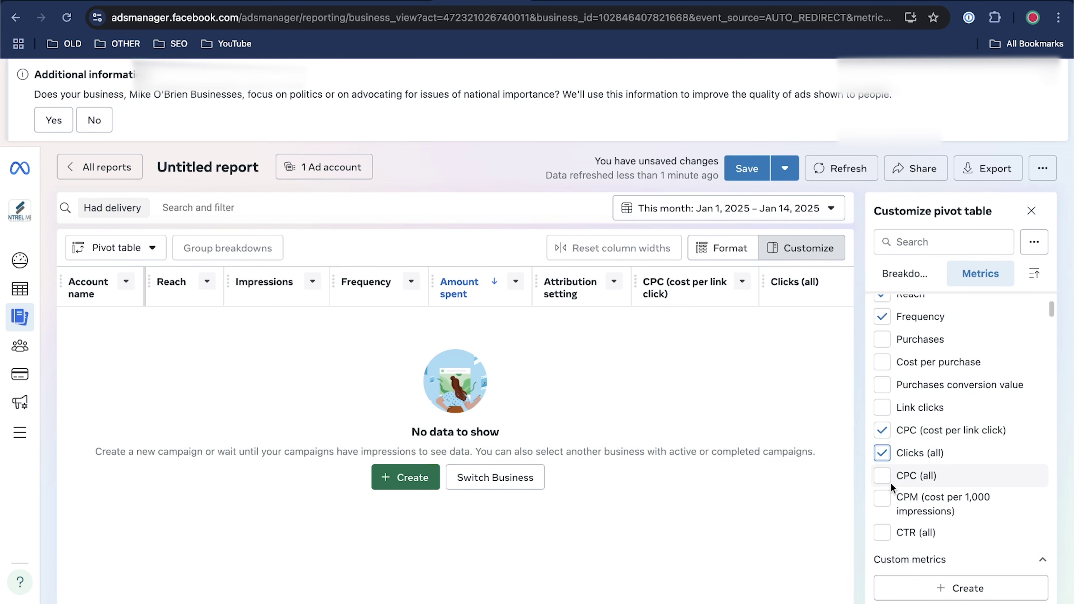
{"action": "left_click", "coordinate": [883, 455]}
{"action": "left_click", "coordinate": [882, 476]}
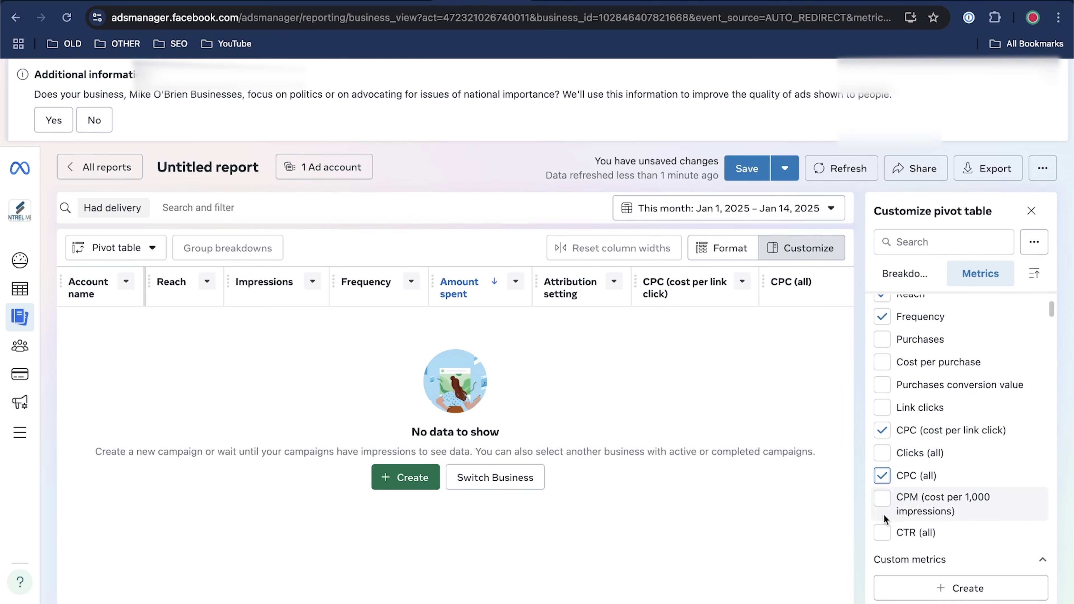
{"action": "left_click", "coordinate": [880, 499]}
Examine the remaining video, conversion and settings metrics available for the report, and look across its columns
{"action": "scroll", "coordinate": [984, 499], "scroll_direction": "down", "scroll_amount": 10}
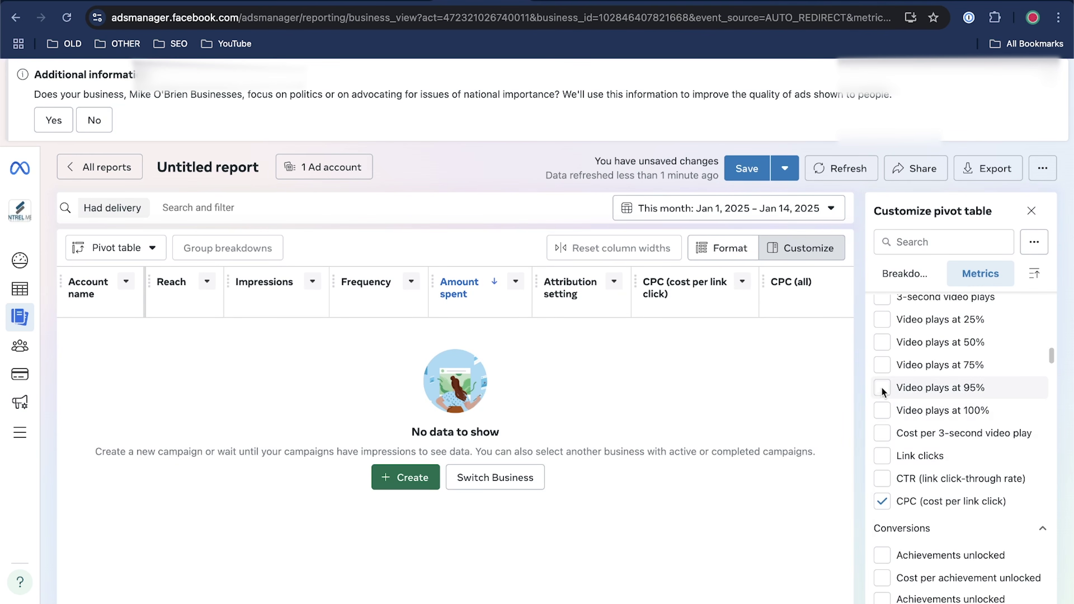
{"action": "left_click", "coordinate": [883, 370]}
{"action": "scroll", "coordinate": [891, 403], "scroll_direction": "down", "scroll_amount": 20}
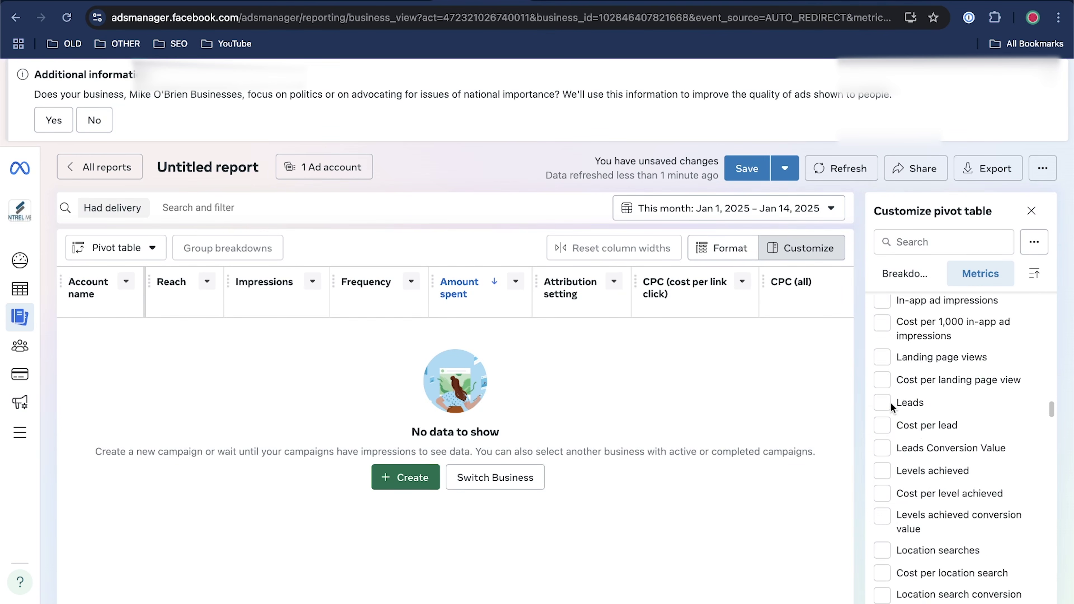
{"action": "scroll", "coordinate": [939, 466], "scroll_direction": "down", "scroll_amount": 20}
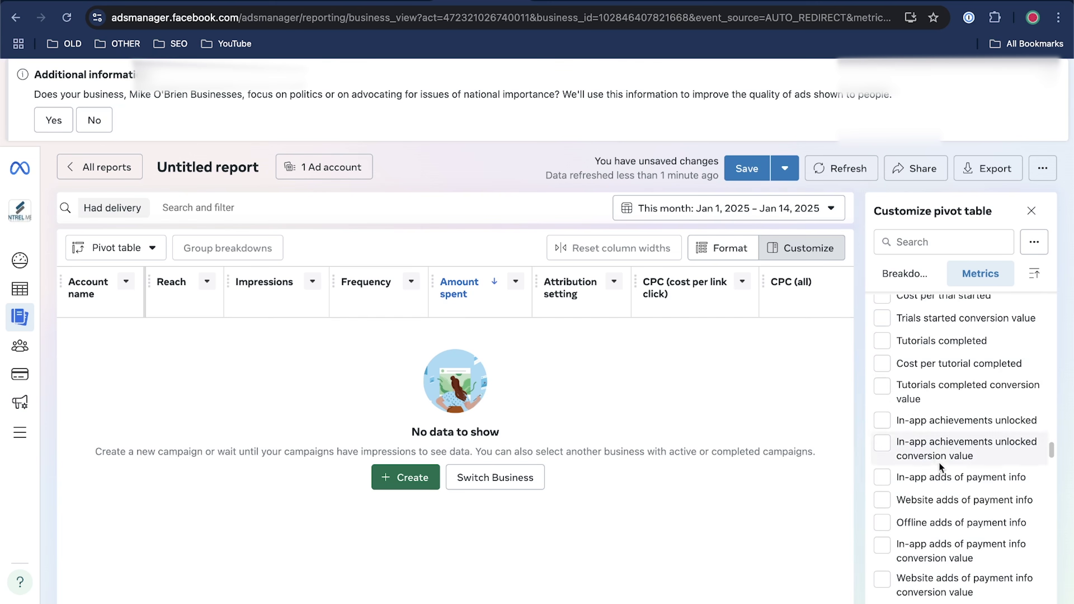
{"action": "scroll", "coordinate": [940, 466], "scroll_direction": "down", "scroll_amount": 1}
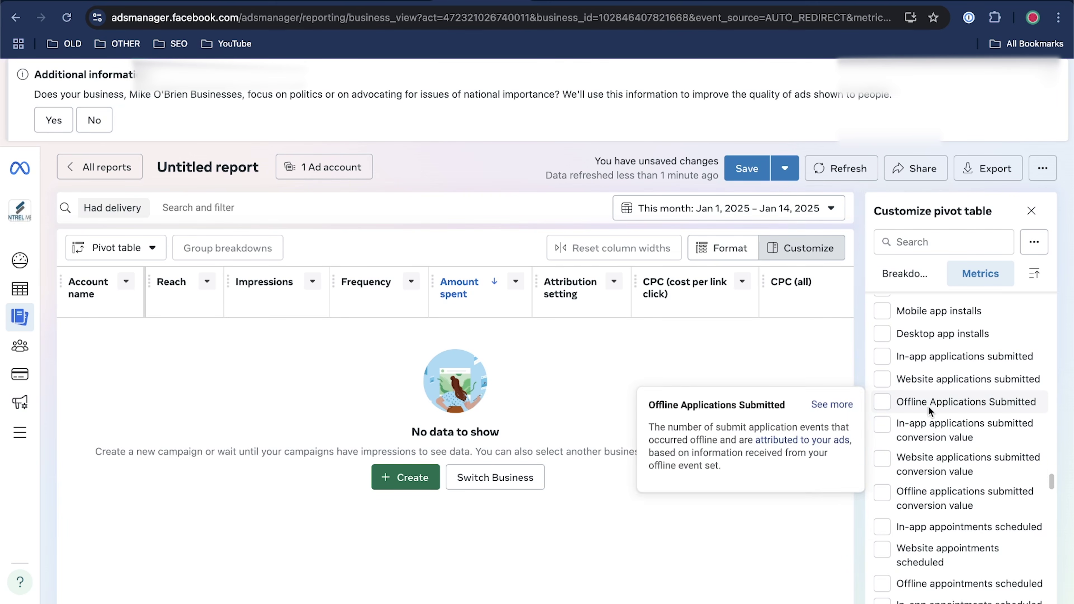
{"action": "scroll", "coordinate": [942, 493], "scroll_direction": "down", "scroll_amount": 15}
{"action": "scroll", "coordinate": [942, 493], "scroll_direction": "down", "scroll_amount": 20}
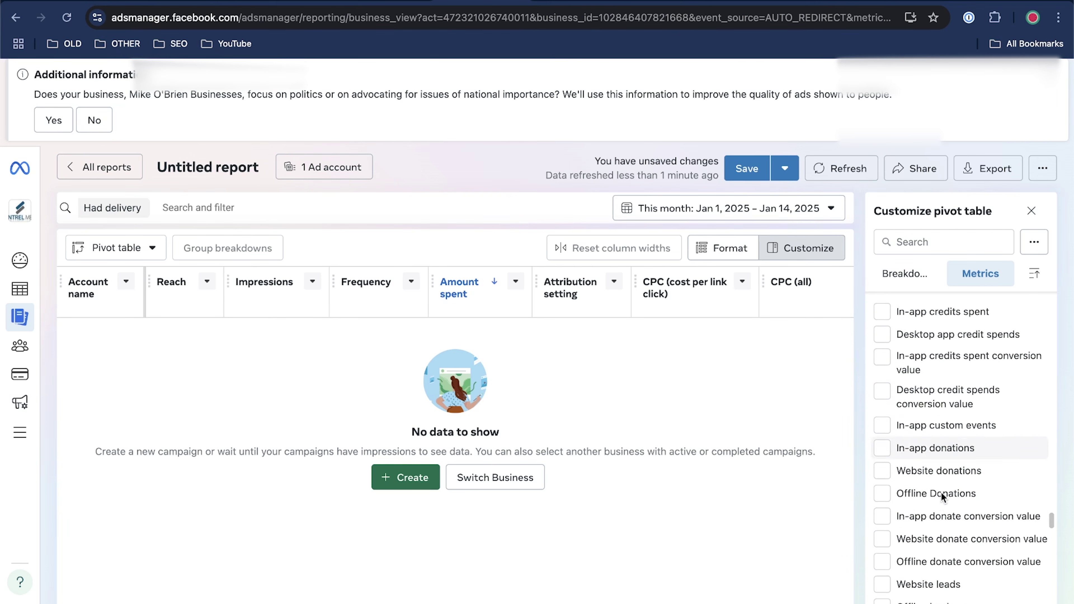
{"action": "scroll", "coordinate": [947, 451], "scroll_direction": "up", "scroll_amount": 5}
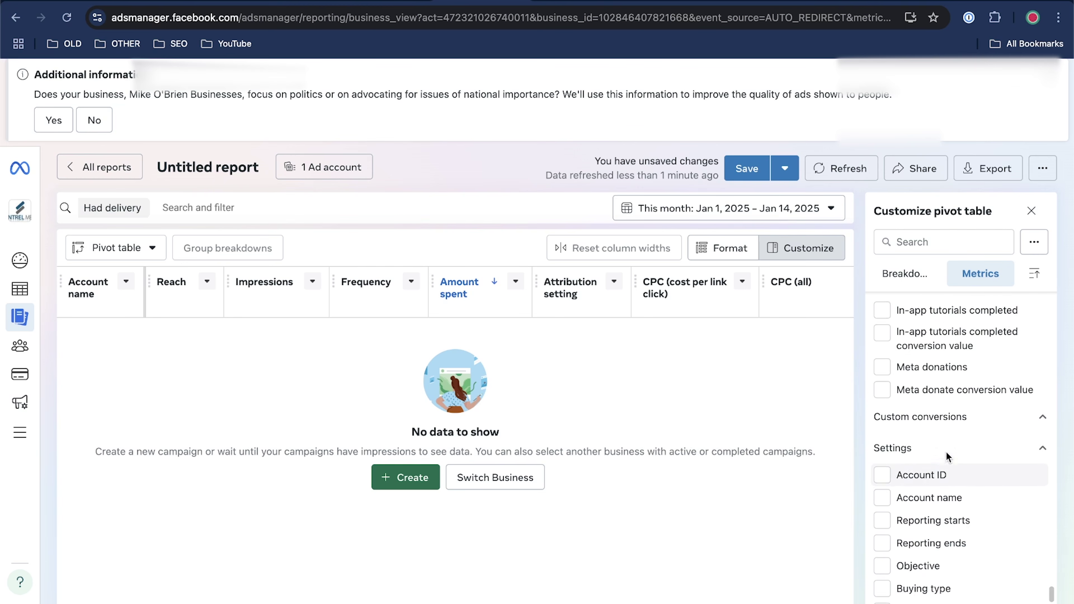
{"action": "scroll", "coordinate": [921, 456], "scroll_direction": "down", "scroll_amount": 3}
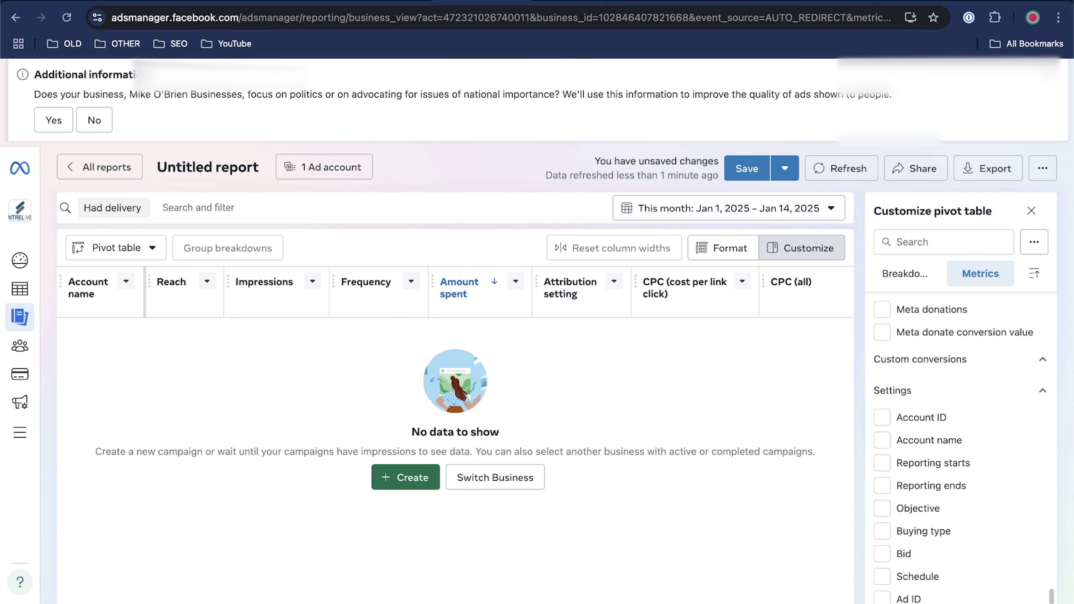
{"action": "scroll", "coordinate": [466, 292], "scroll_direction": "right", "scroll_amount": 5}
{"action": "scroll", "coordinate": [419, 601], "scroll_direction": "left", "scroll_amount": 5}
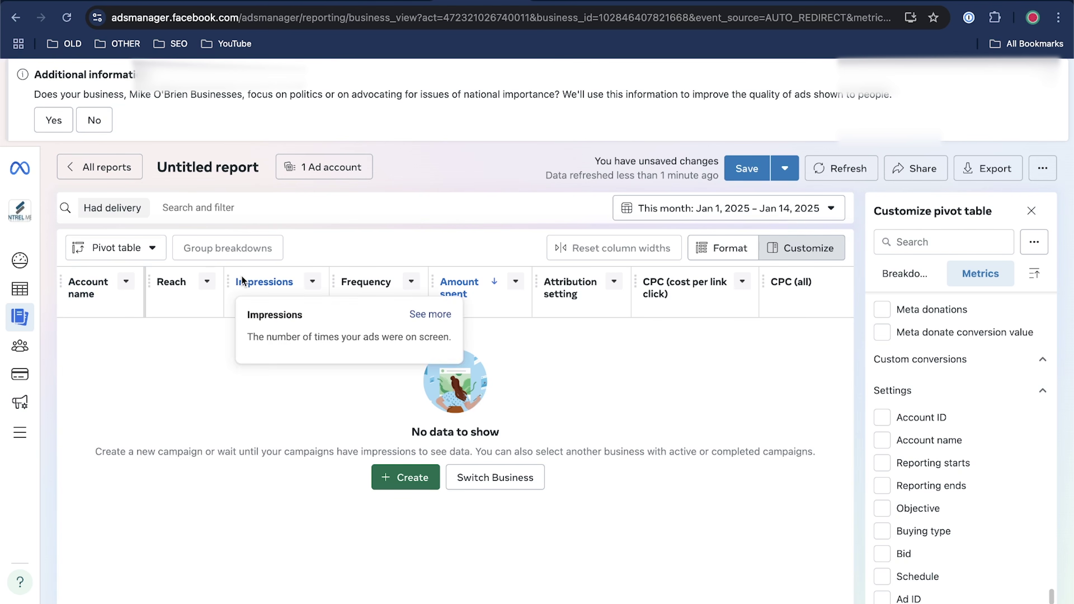
Leave the report for the campaigns page and open the ads list to review Video Ad 1 and Video Ad 2
{"action": "mouse_move", "coordinate": [28, 294]}
{"action": "left_click", "coordinate": [74, 288]}
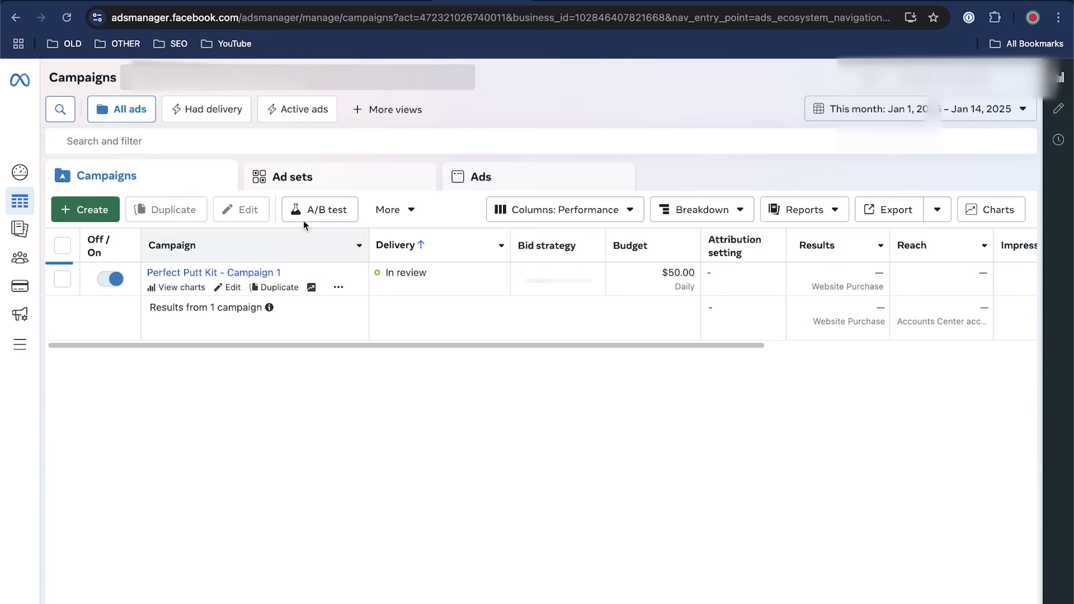
{"action": "left_click", "coordinate": [474, 265]}
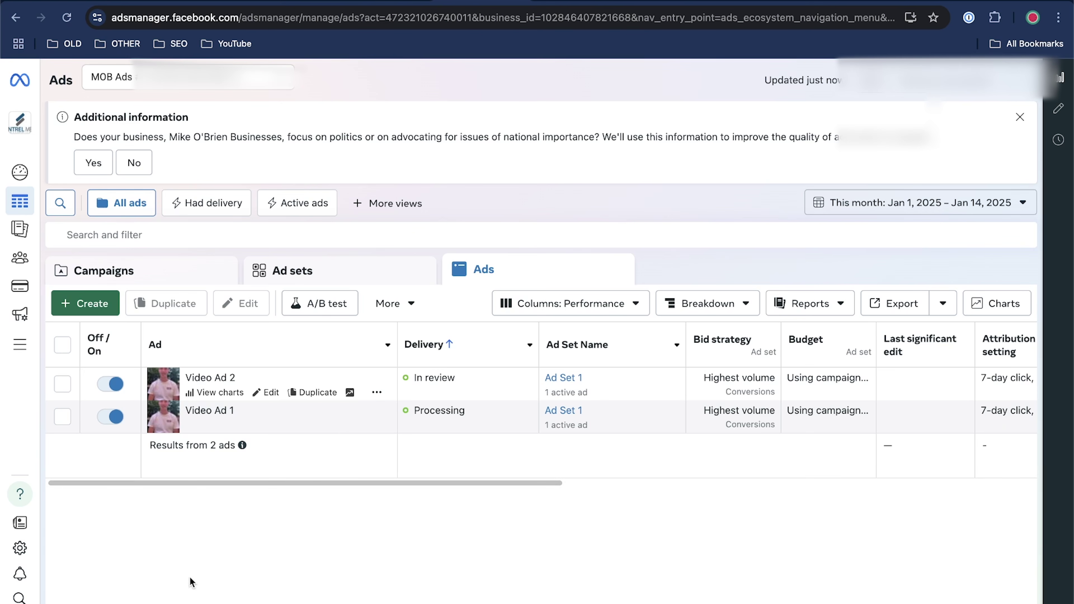
{"action": "mouse_move", "coordinate": [184, 392]}
{"action": "left_click_drag", "start_coordinate": [434, 483], "coordinate": [180, 528]}
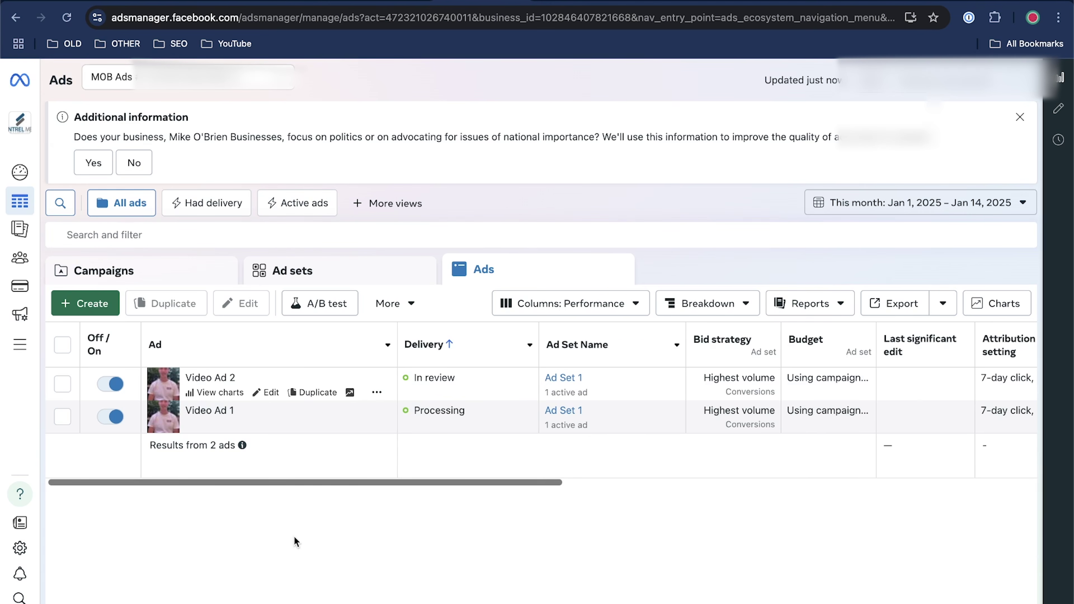